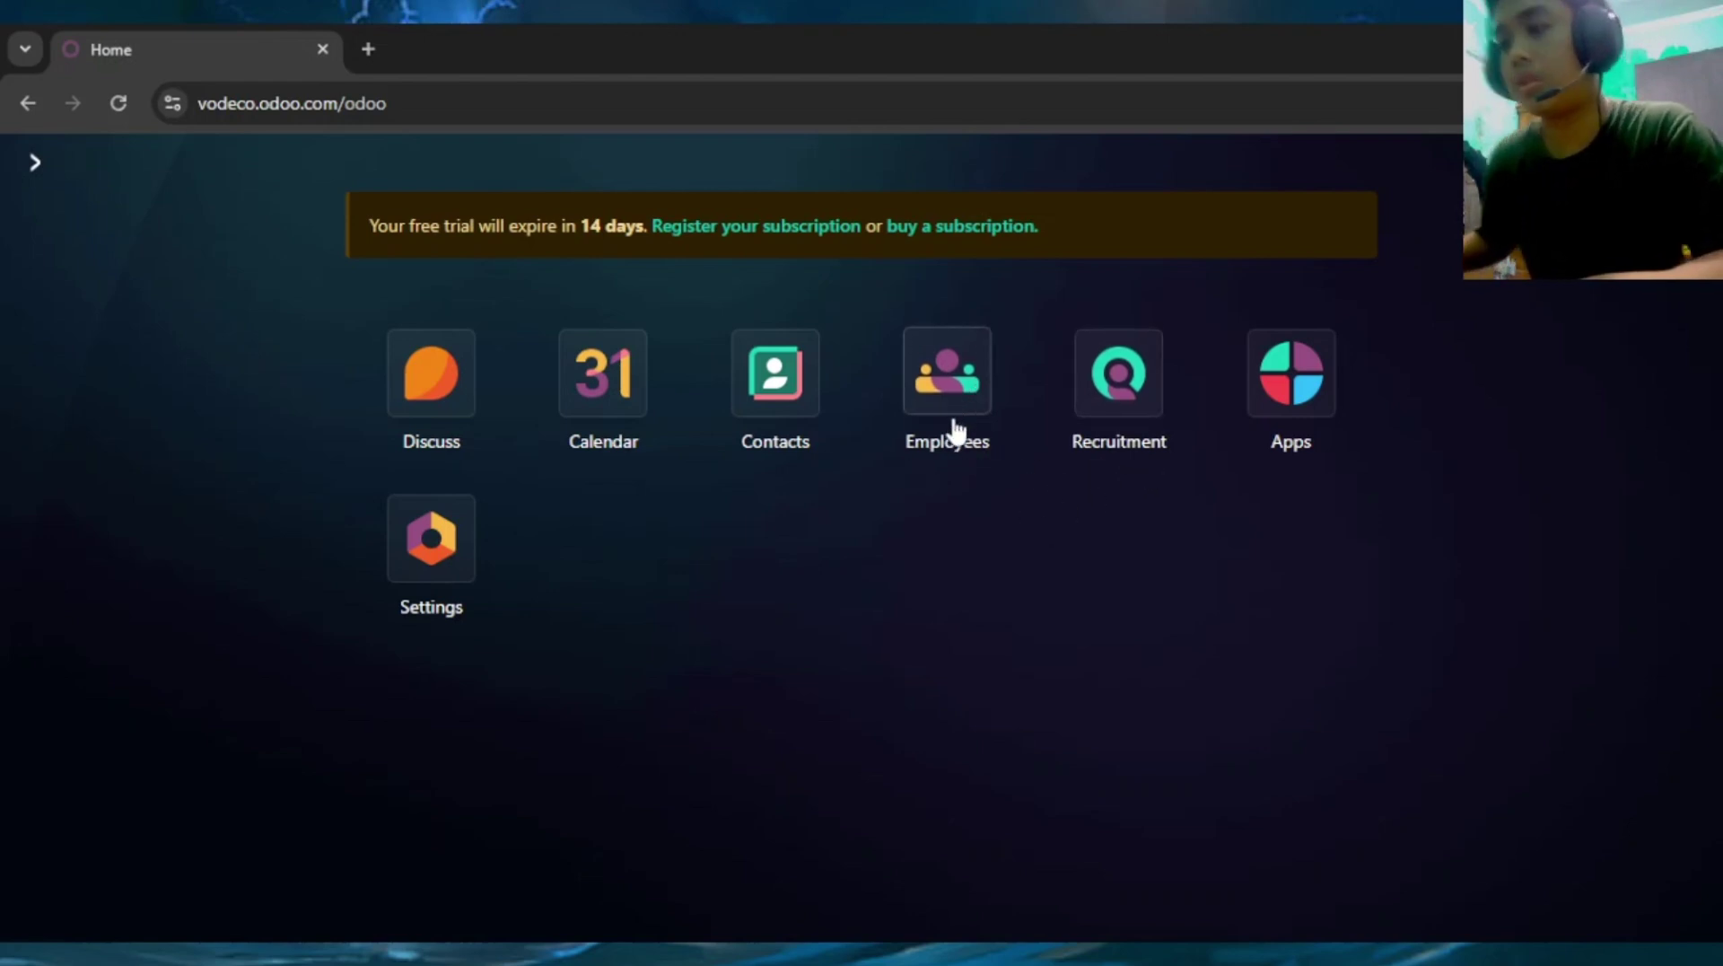
pyautogui.click(970, 395)
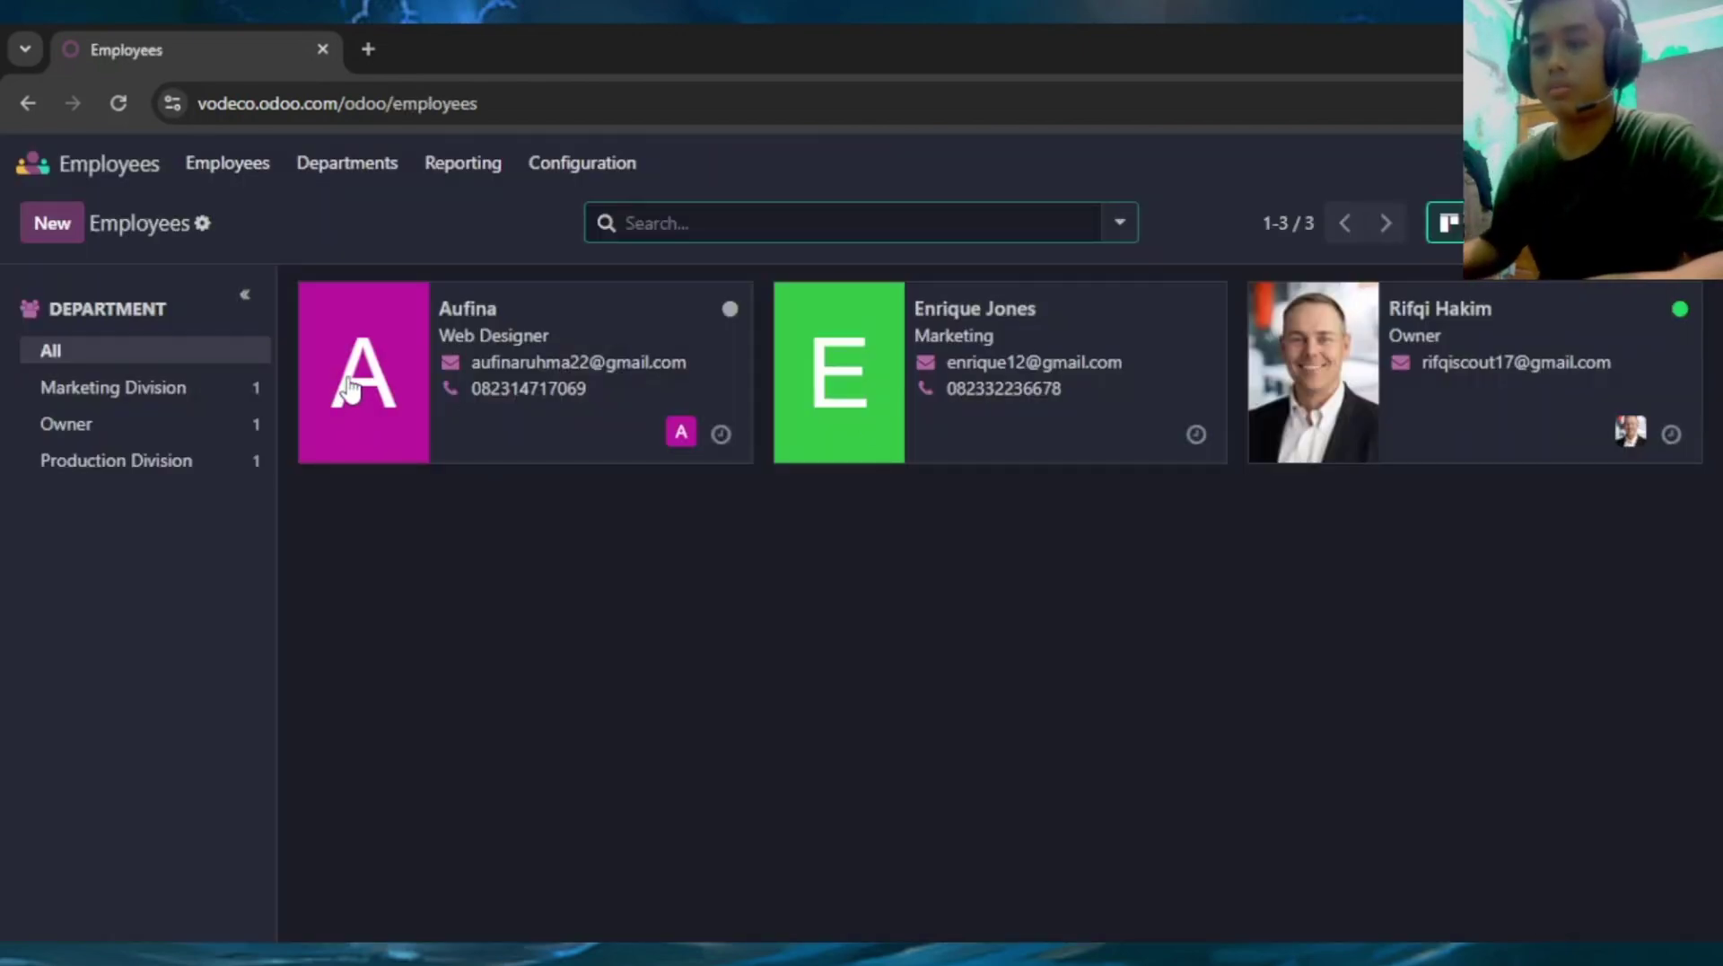
pyautogui.moveTo(350, 370)
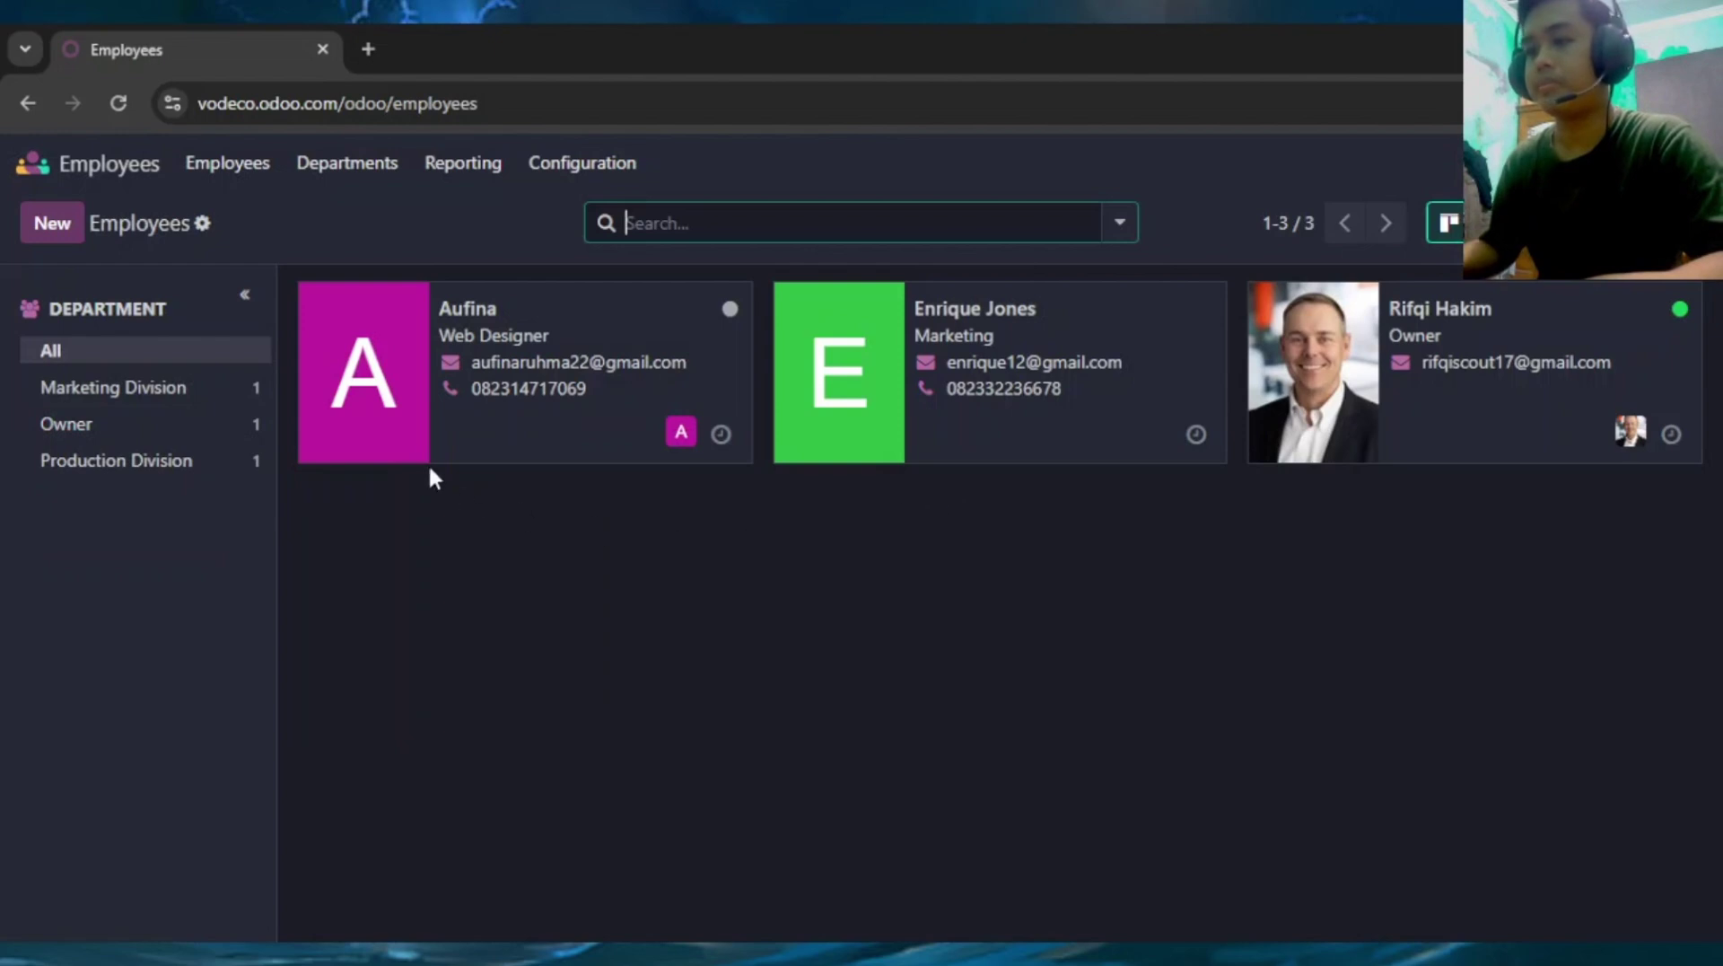
pyautogui.click(1451, 336)
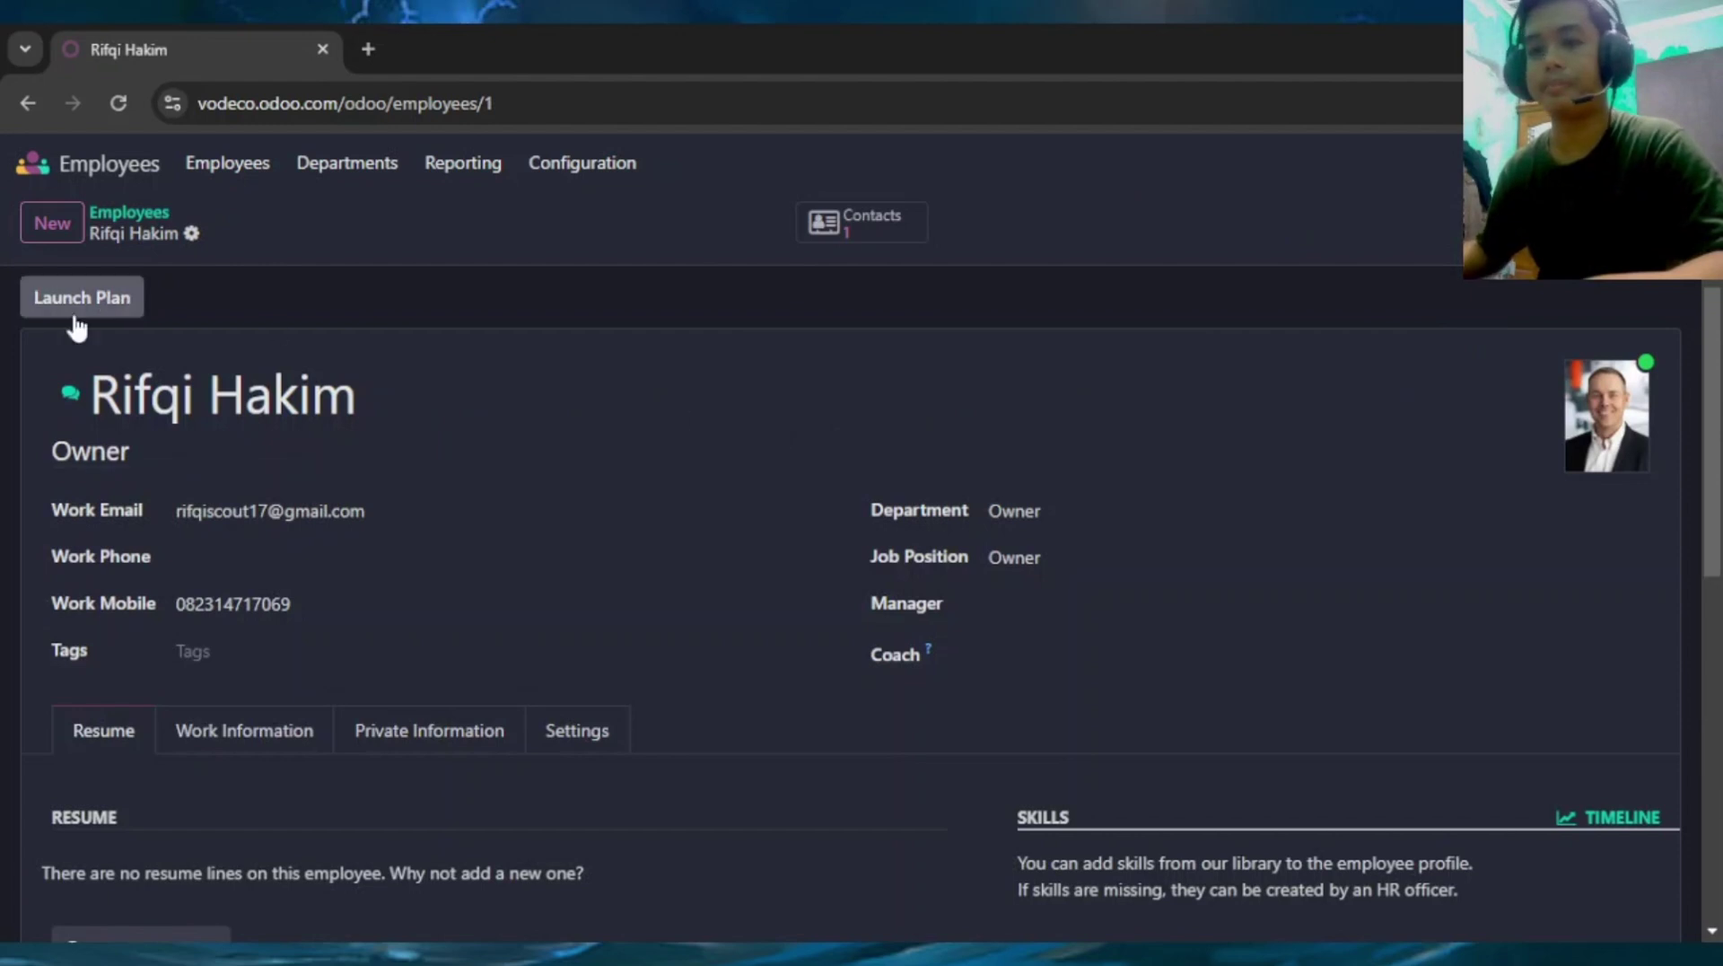
pyautogui.scroll(-2, 631, 427)
pyautogui.scroll(2, 811, 482)
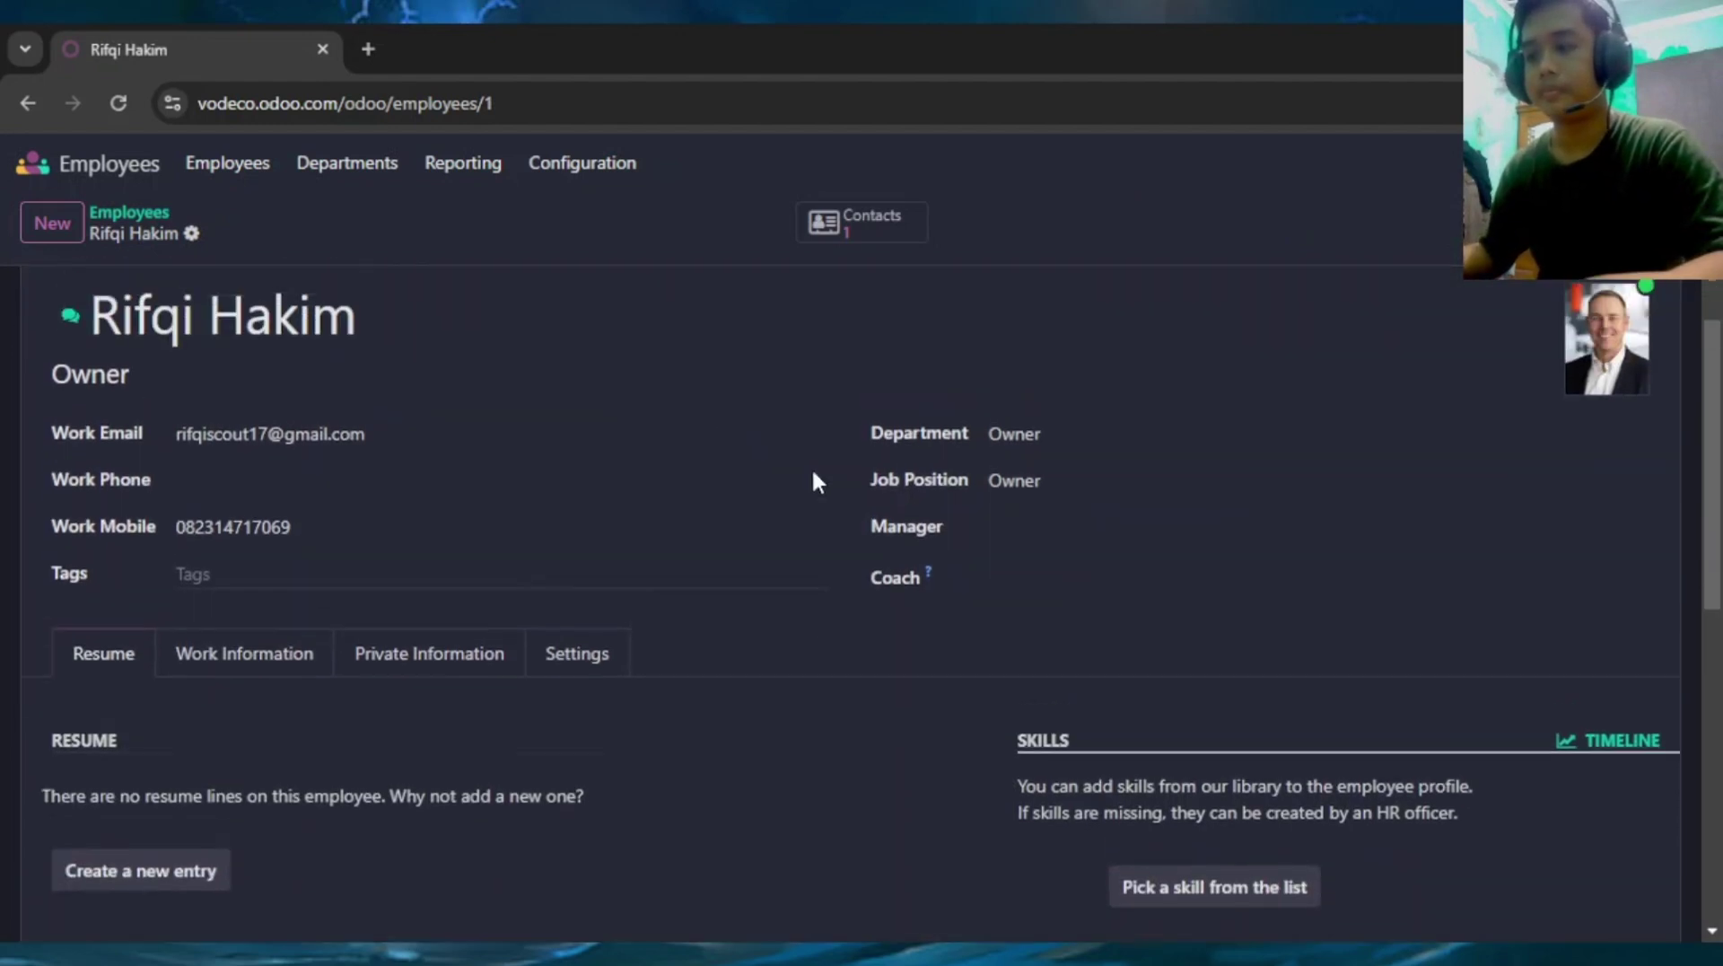
pyautogui.scroll(-1, 754, 506)
pyautogui.scroll(1, 697, 530)
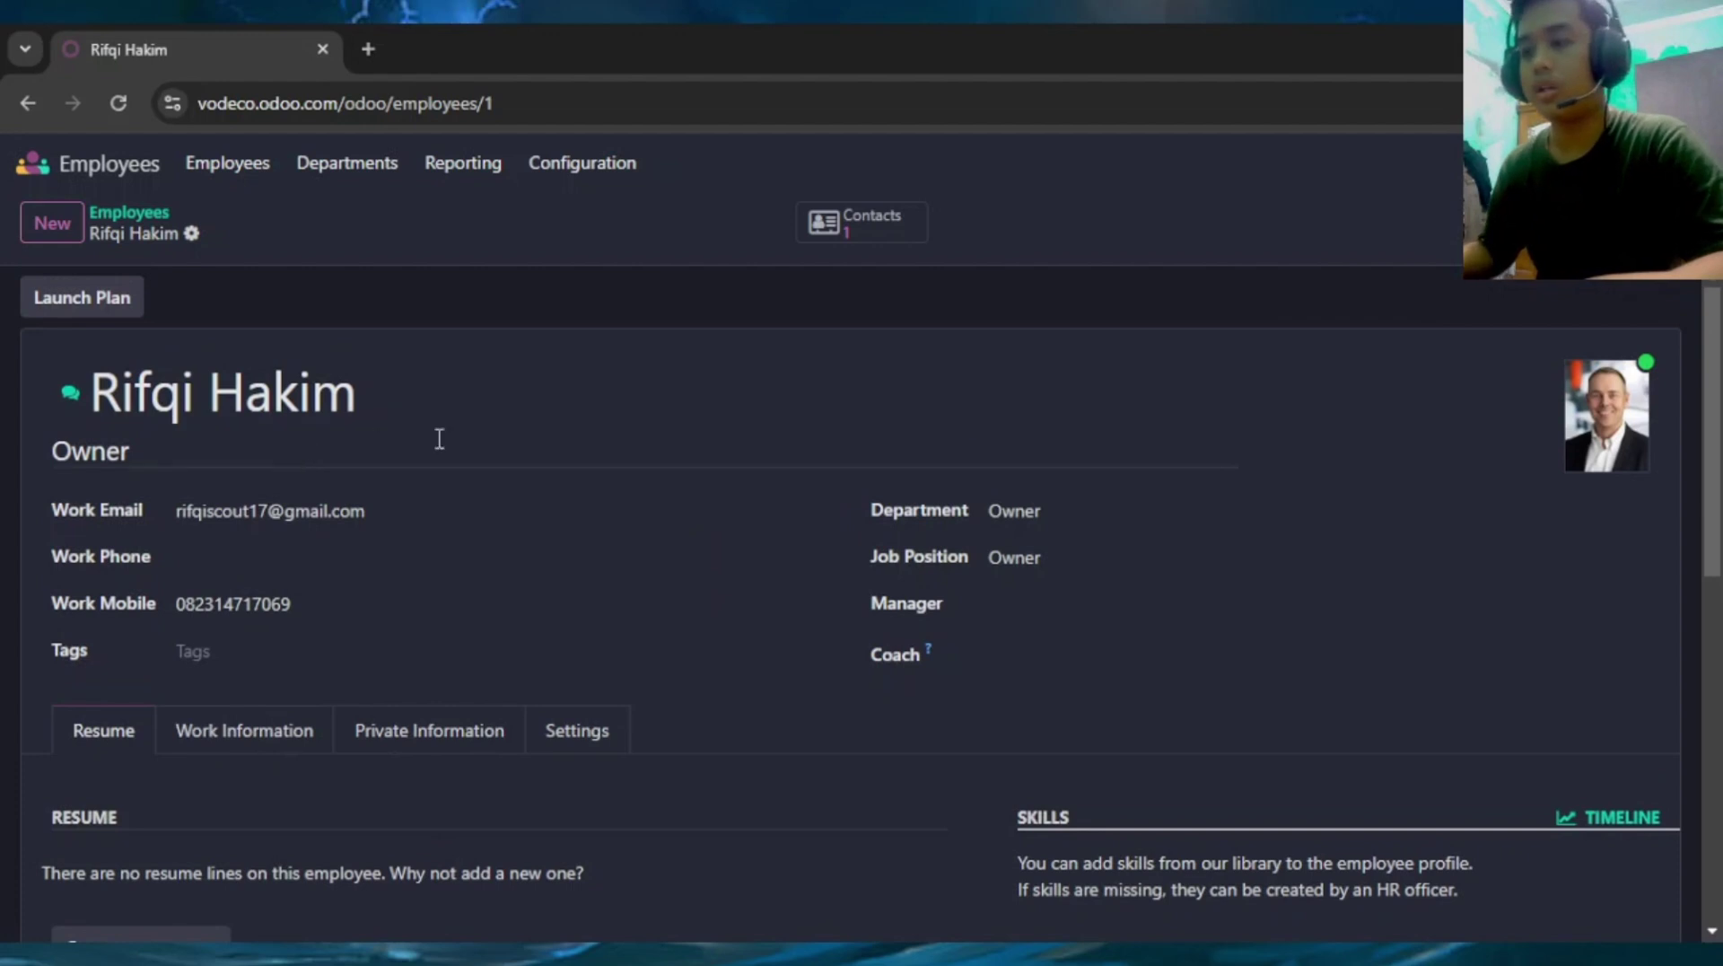
pyautogui.scroll(-1, 310, 450)
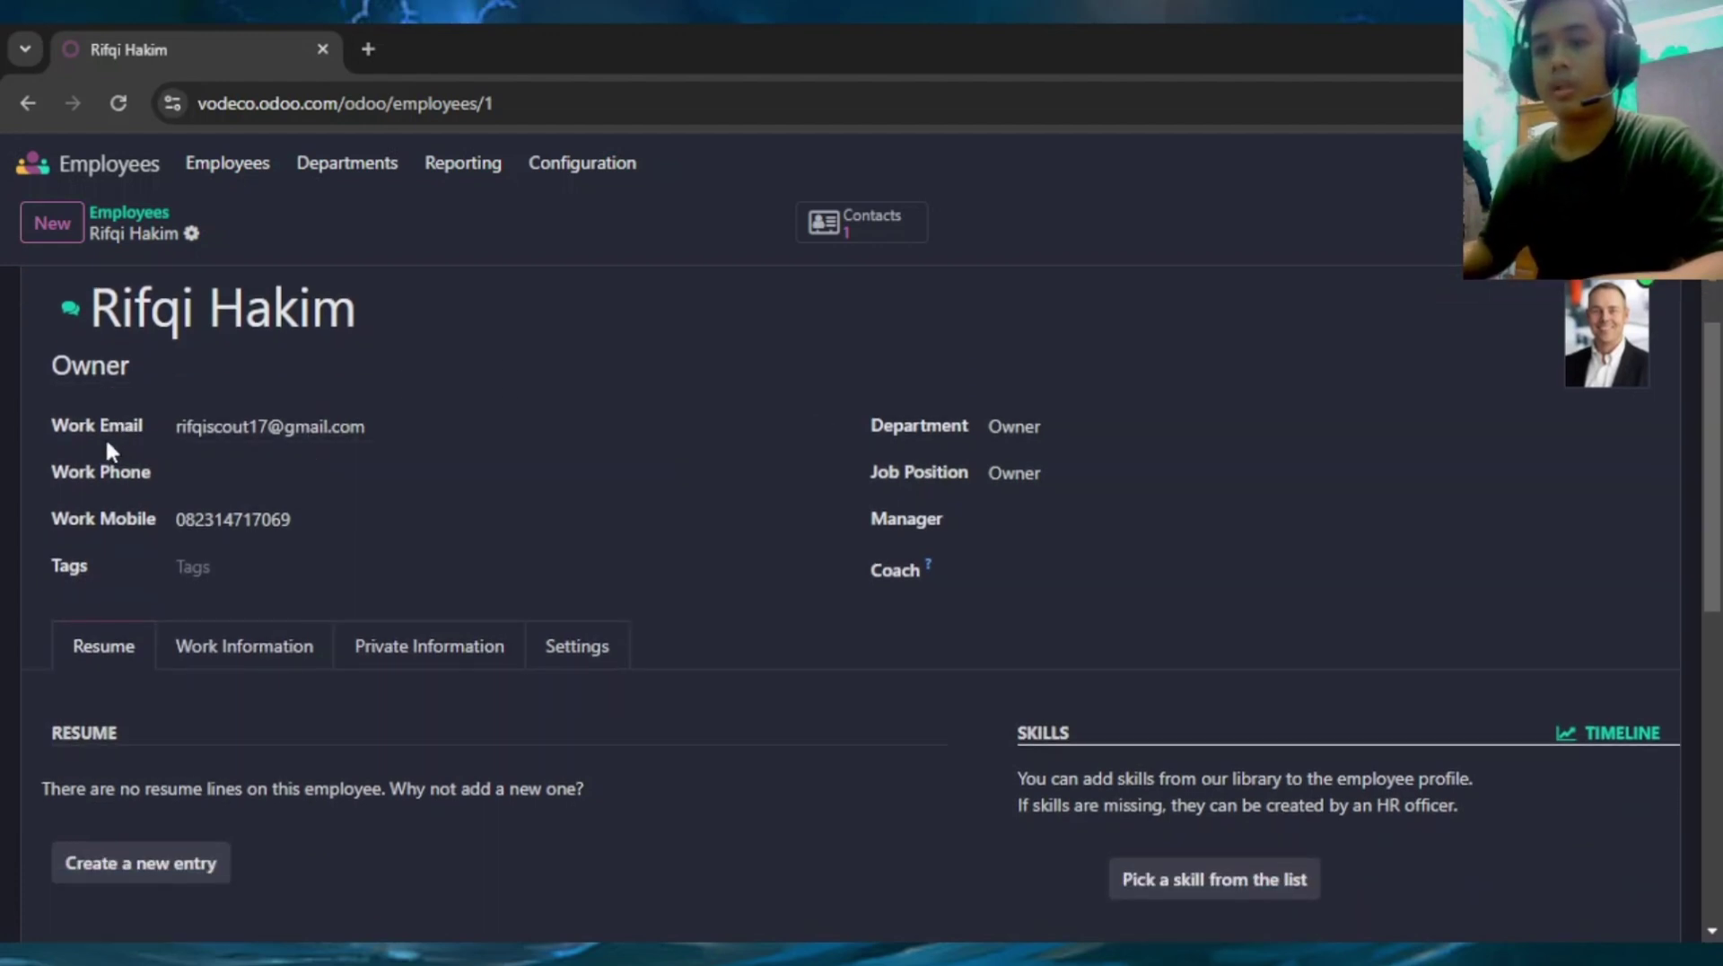
pyautogui.scroll(-1, 154, 539)
pyautogui.scroll(1, 182, 513)
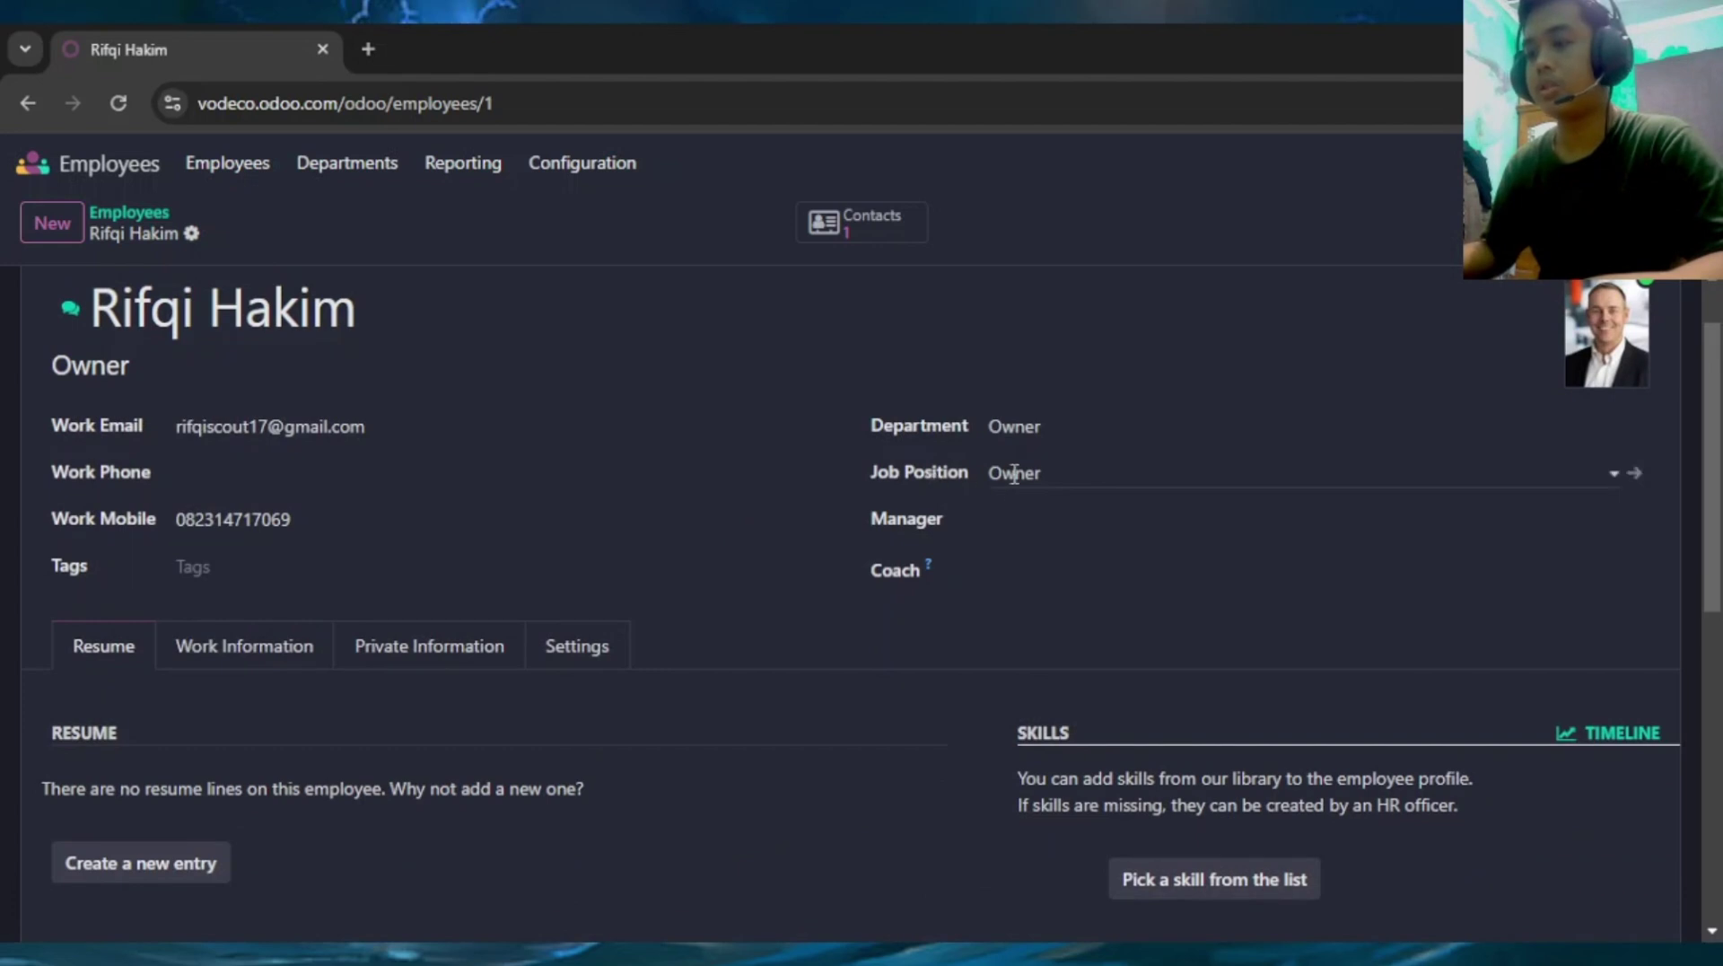
pyautogui.scroll(-3, 933, 471)
pyautogui.scroll(-1, 273, 389)
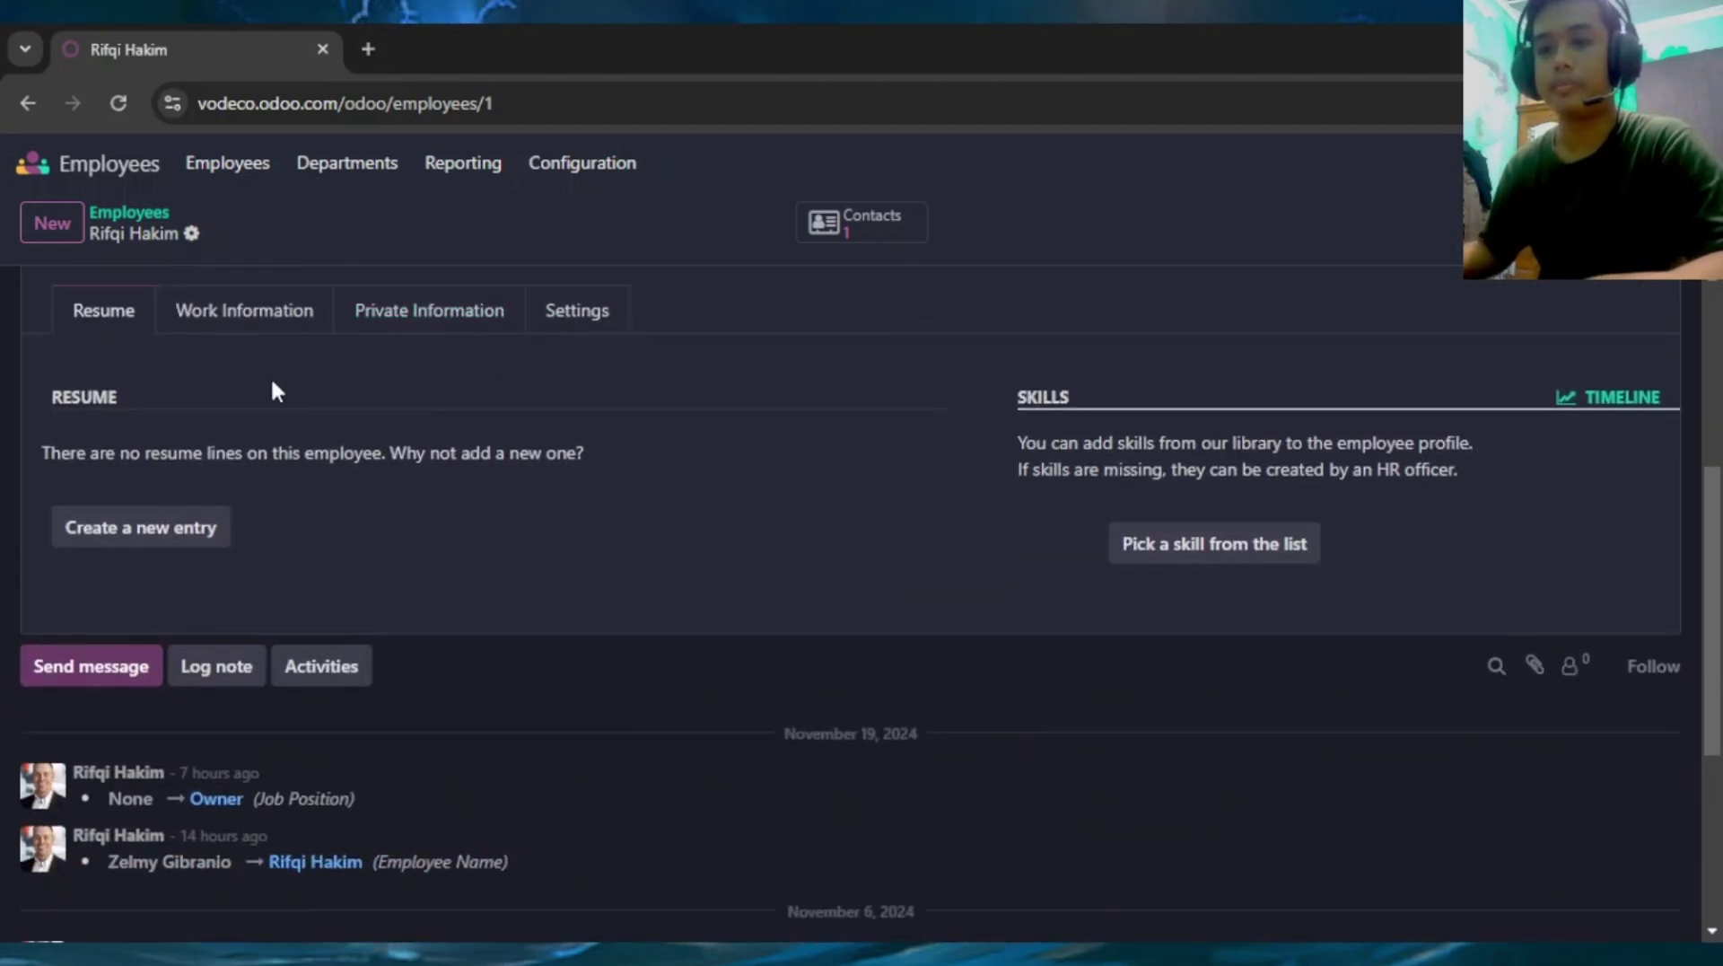
pyautogui.scroll(1, 277, 389)
pyautogui.click(273, 402)
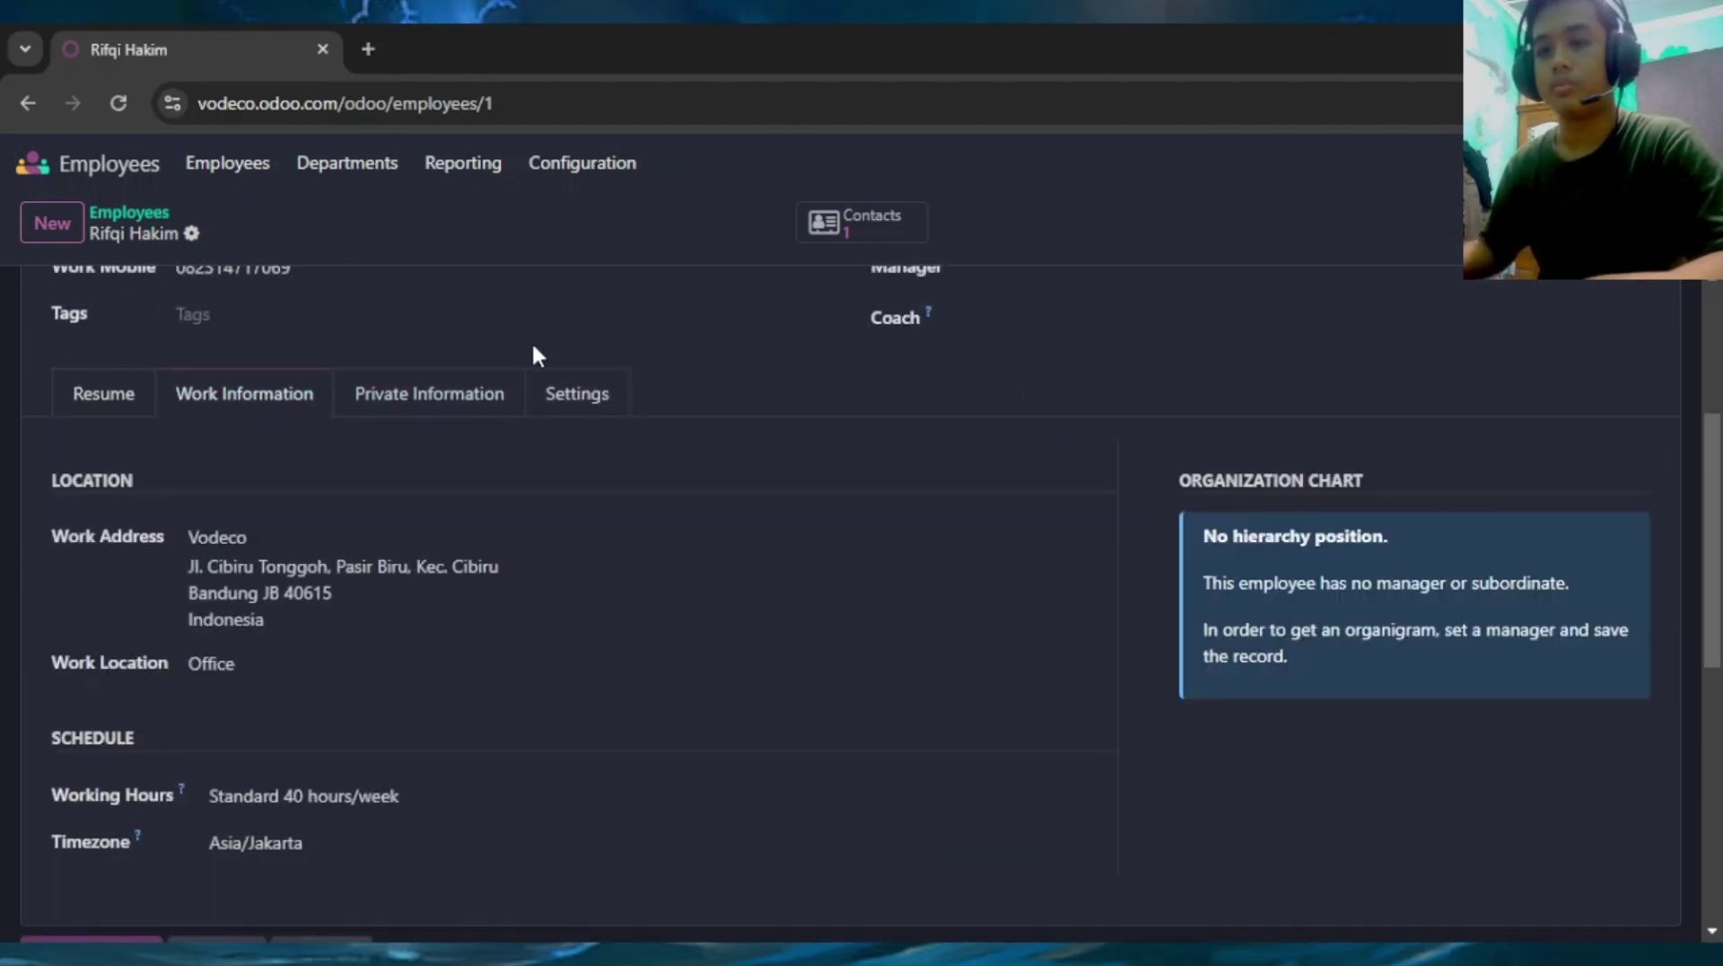
pyautogui.scroll(-2, 454, 420)
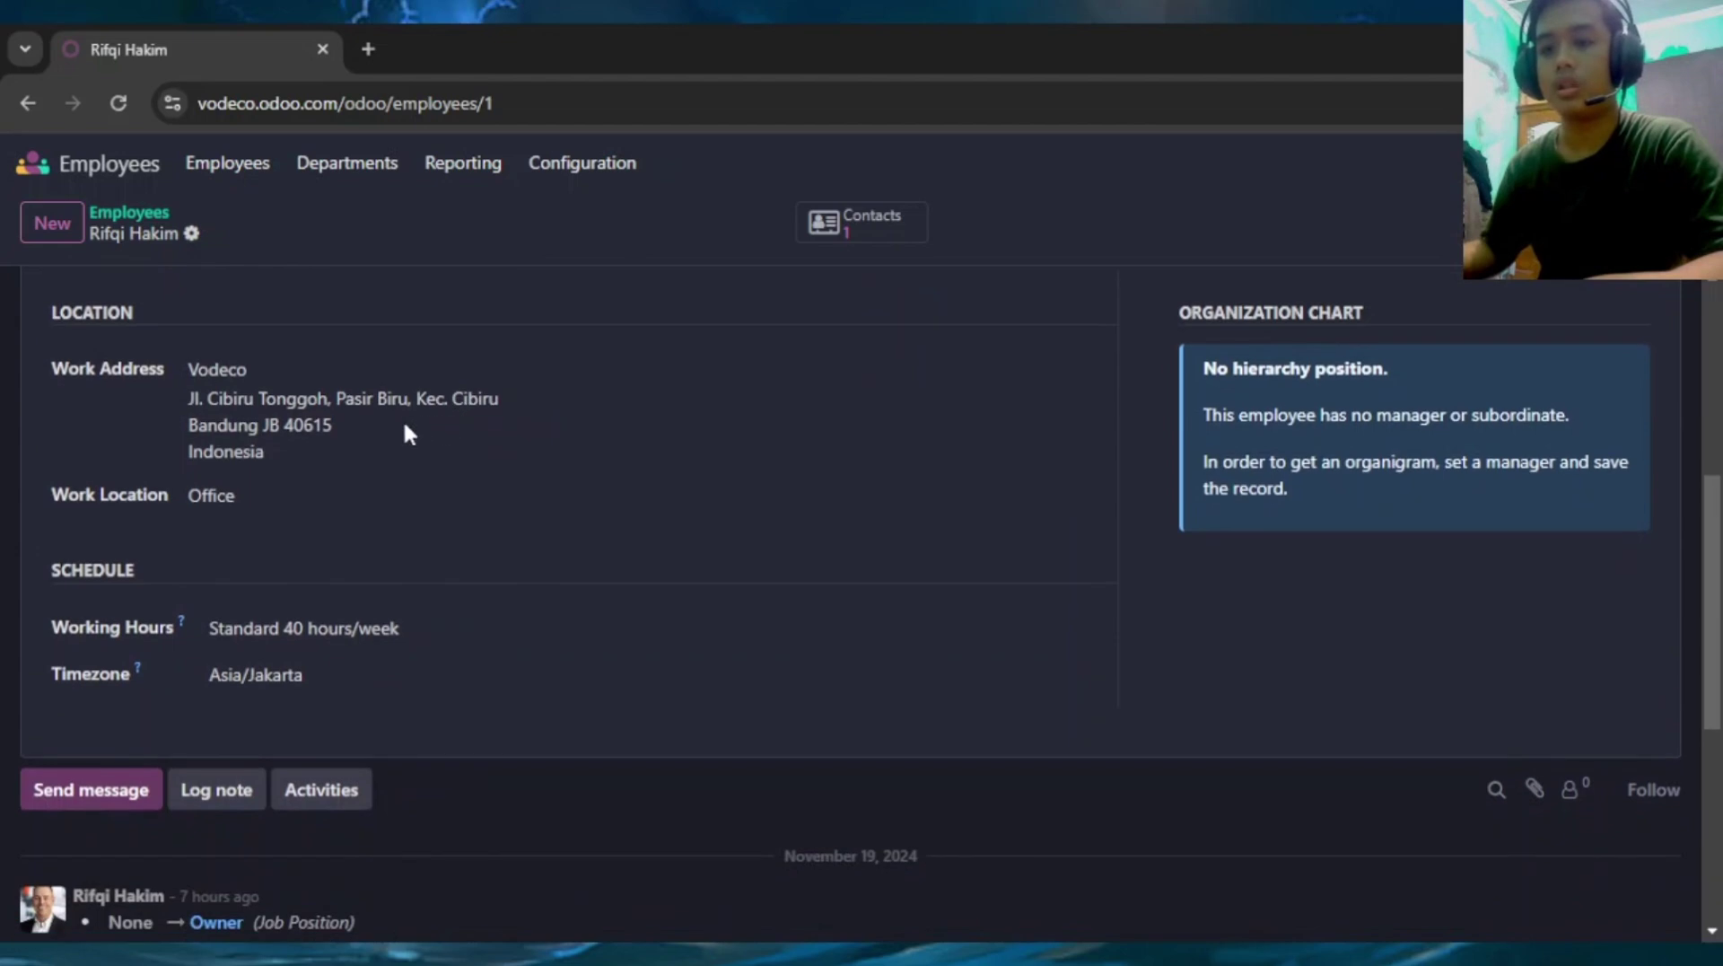
pyautogui.scroll(1, 386, 449)
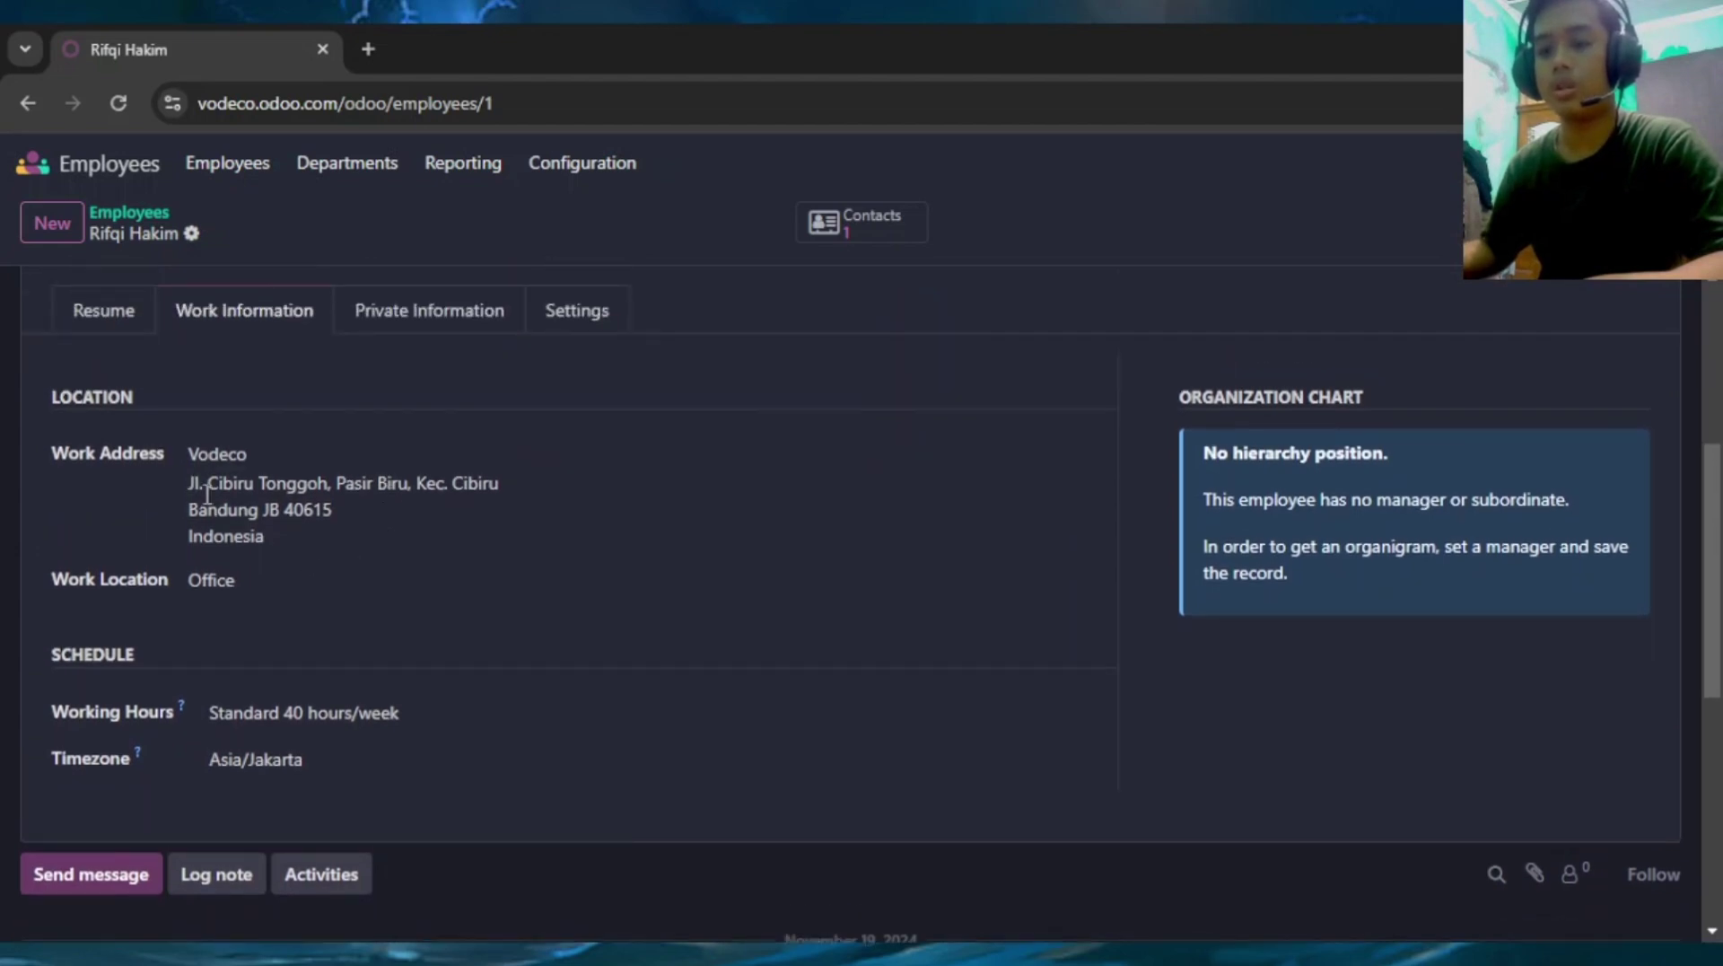
pyautogui.scroll(-3, 235, 505)
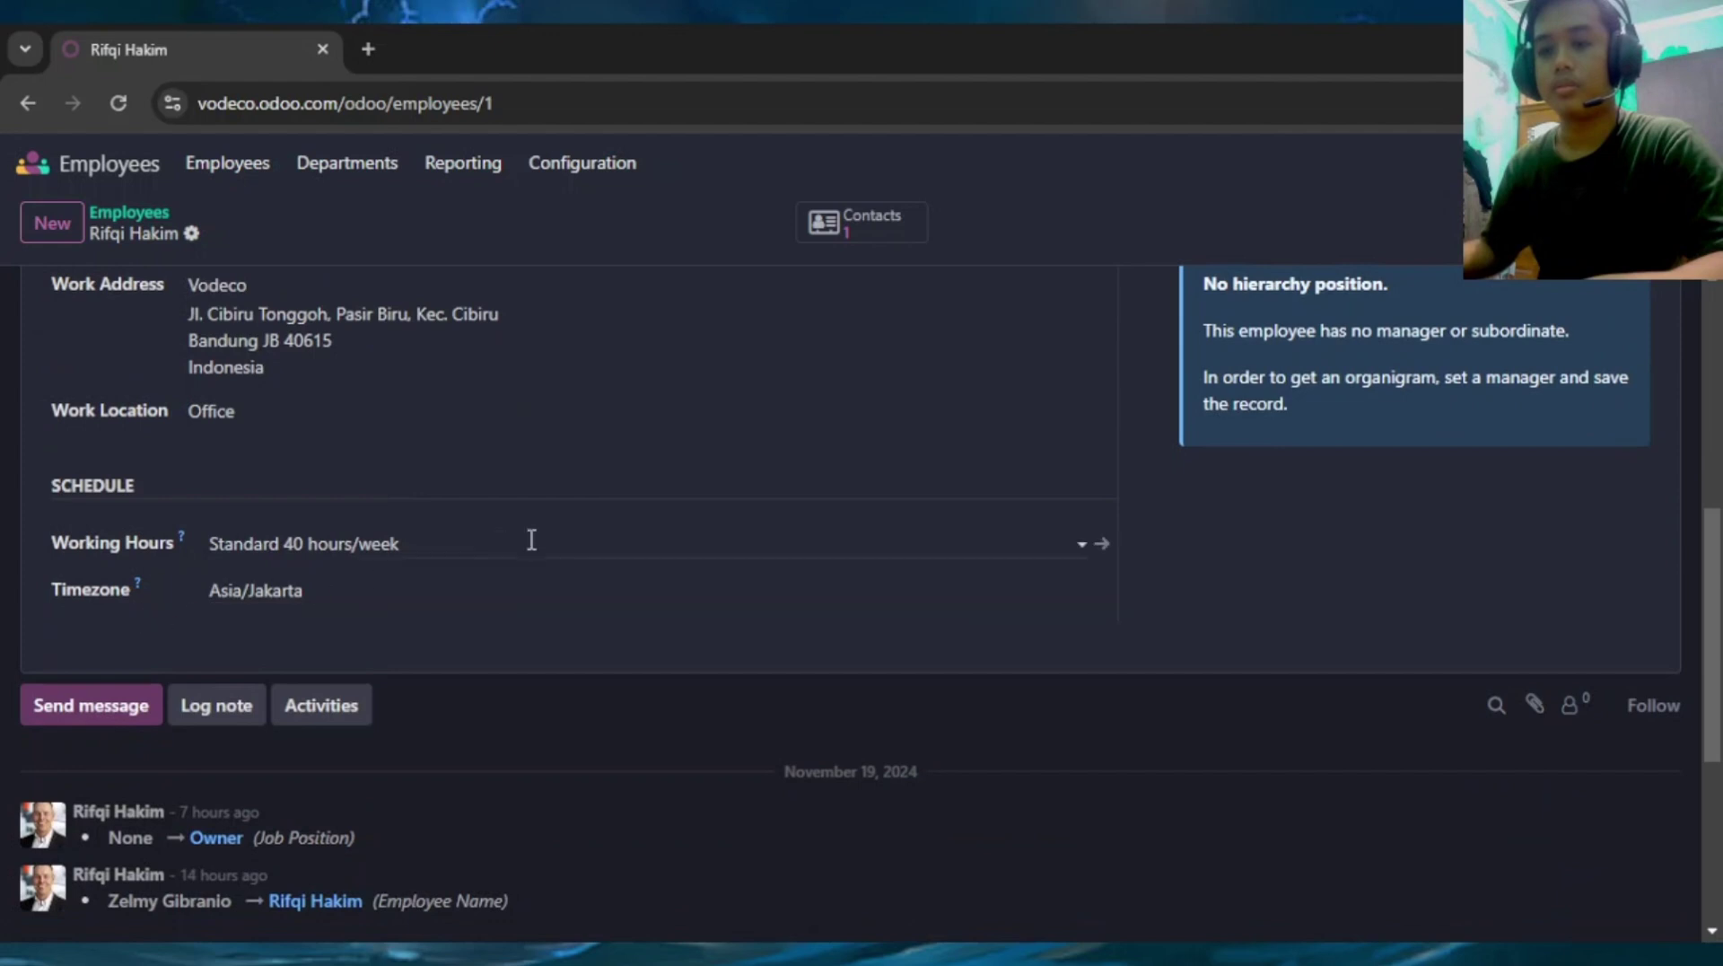
pyautogui.scroll(5, 556, 534)
pyautogui.click(557, 478)
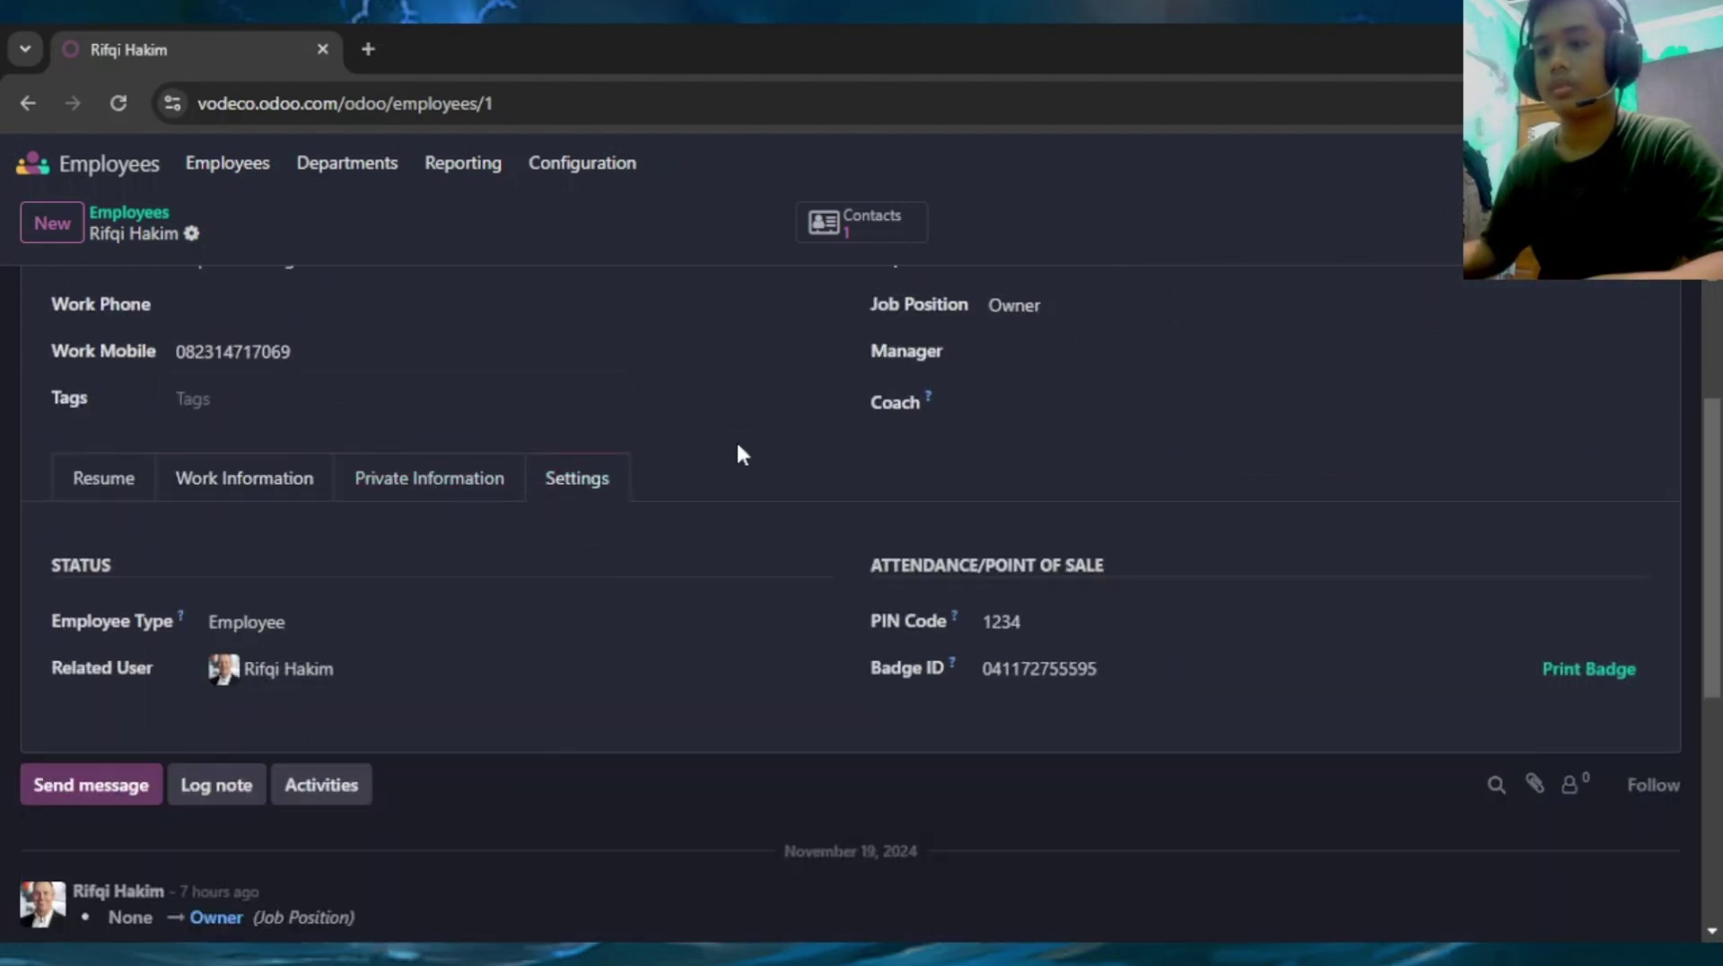
pyautogui.scroll(-3, 739, 452)
pyautogui.scroll(2, 718, 453)
pyautogui.scroll(1, 703, 453)
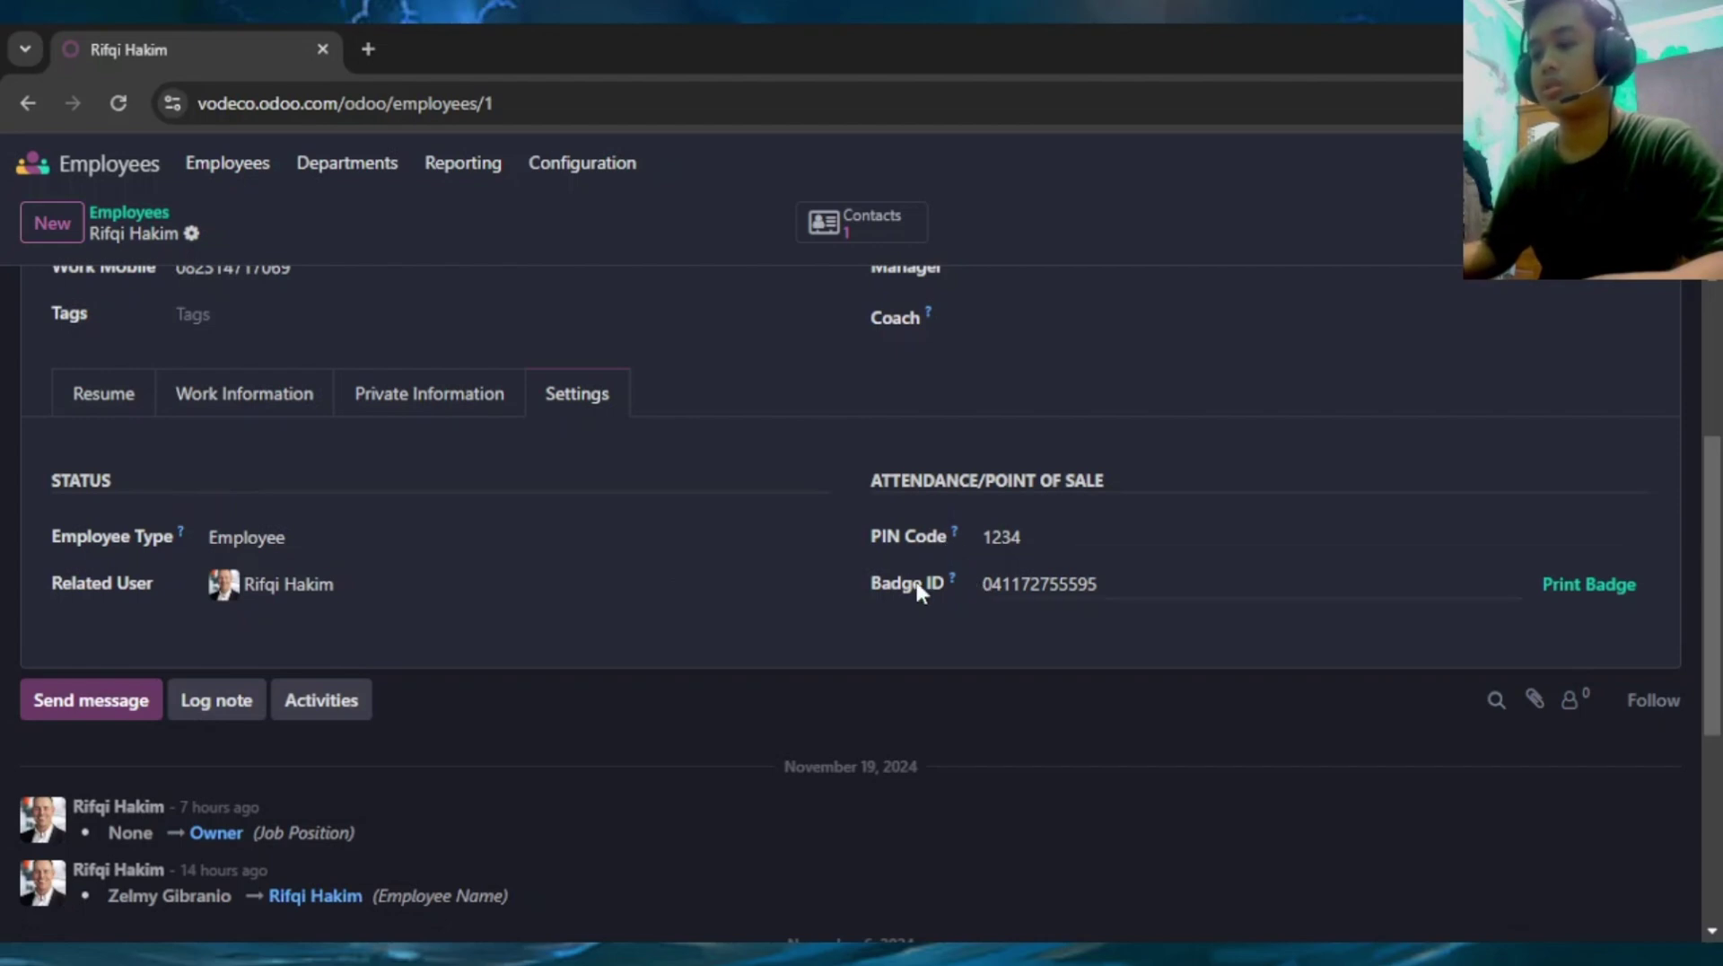
pyautogui.scroll(3, 935, 585)
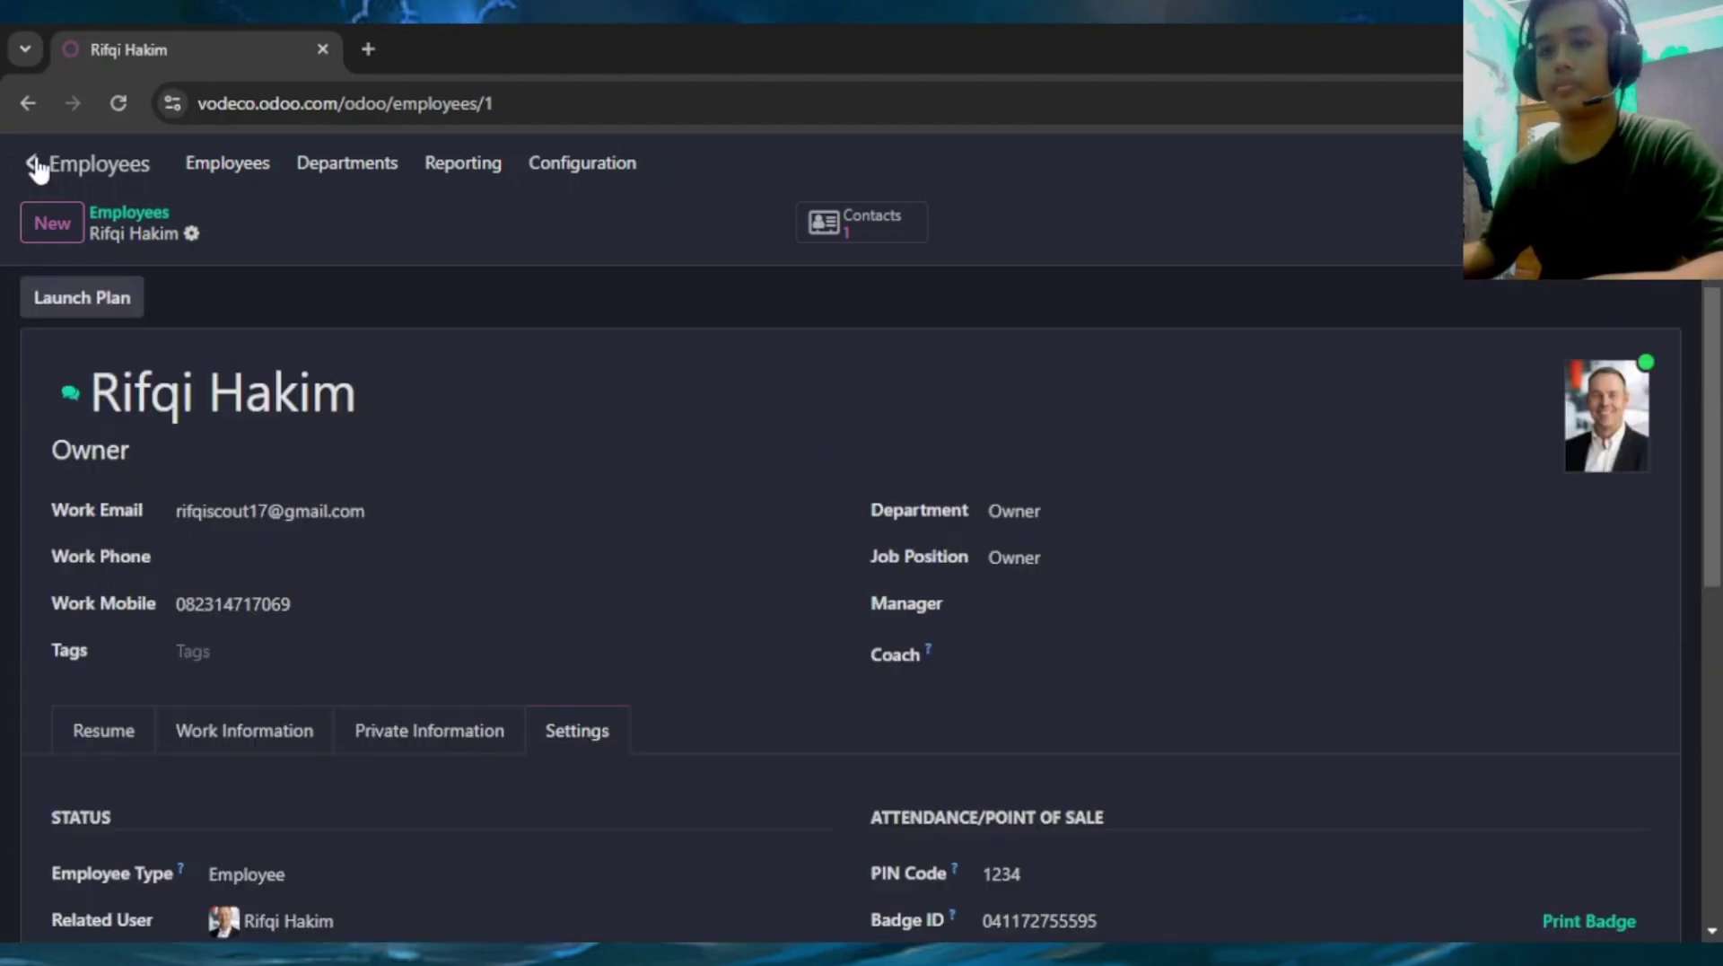
pyautogui.click(33, 162)
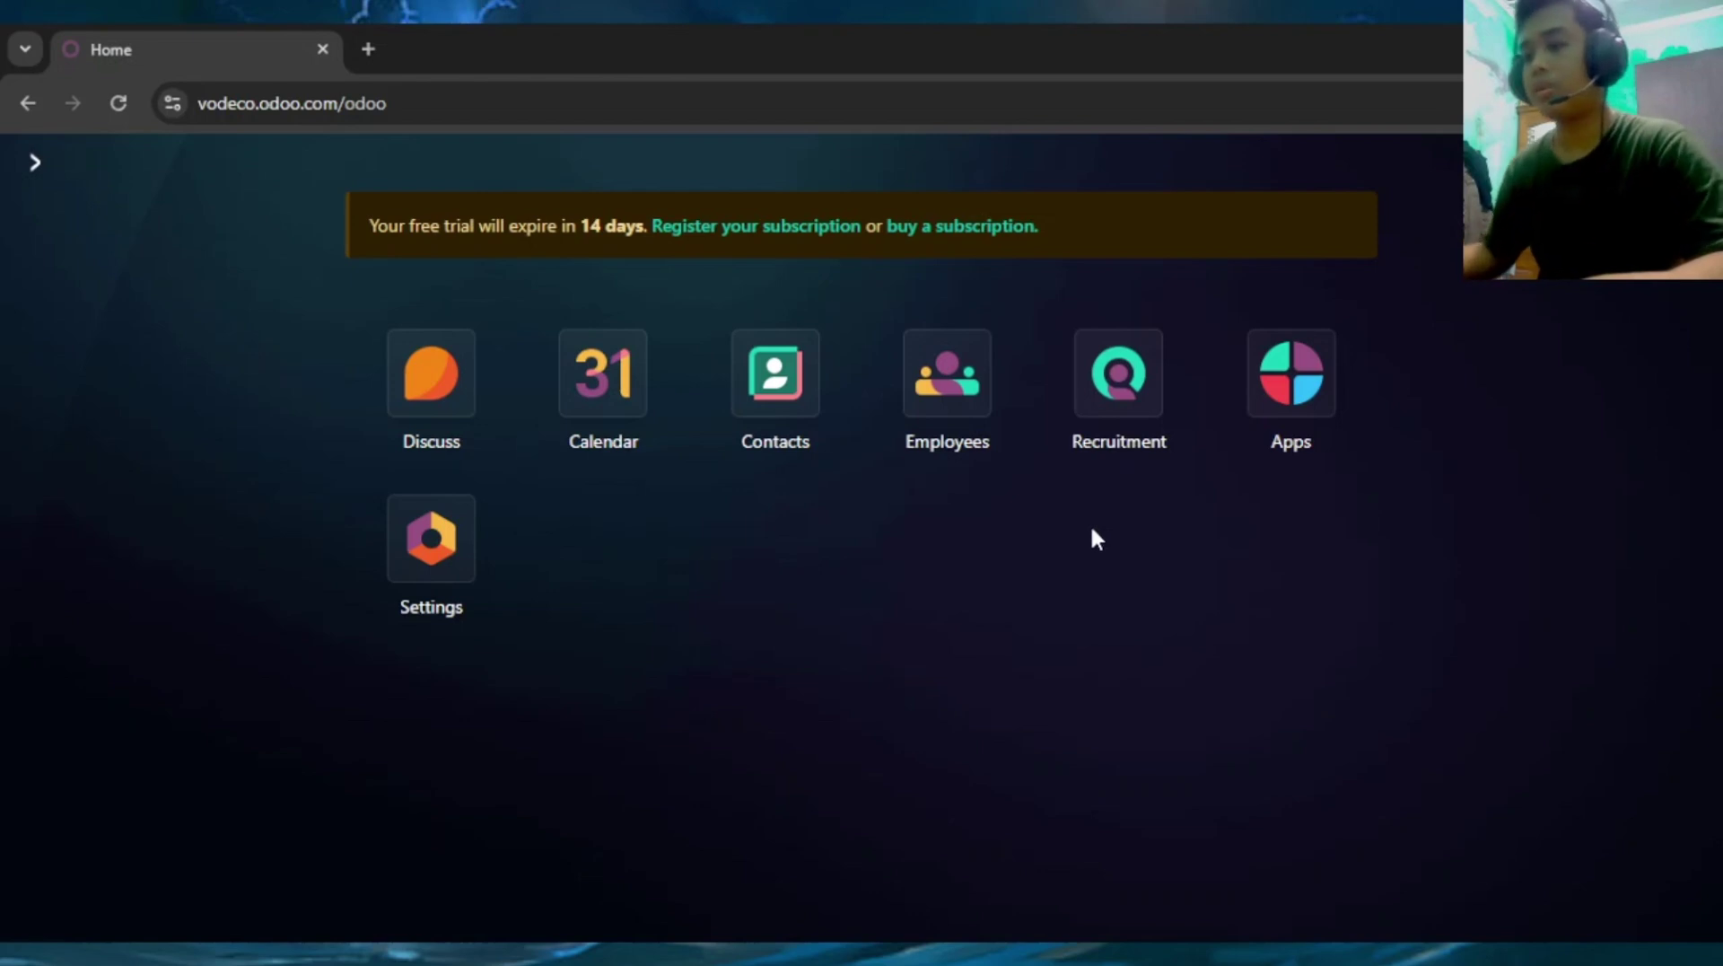
# Create an 'IT Support' job position in Recruitment with the application email alias 'it-support'
pyautogui.click(1117, 377)
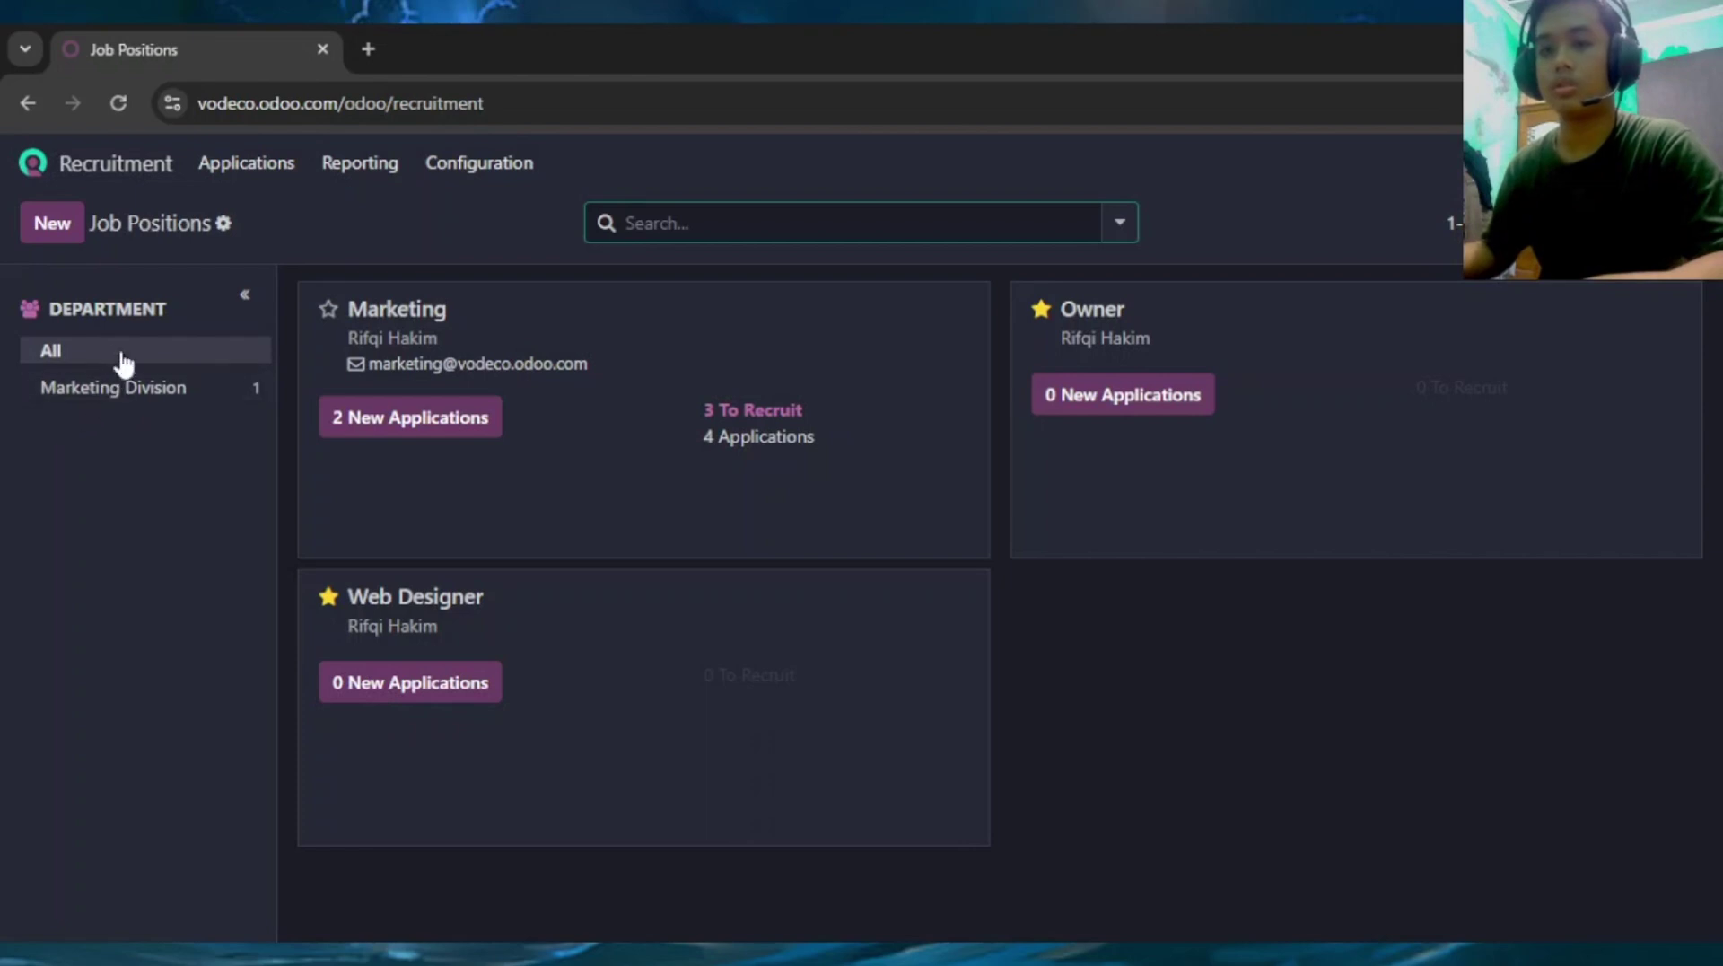
pyautogui.click(56, 226)
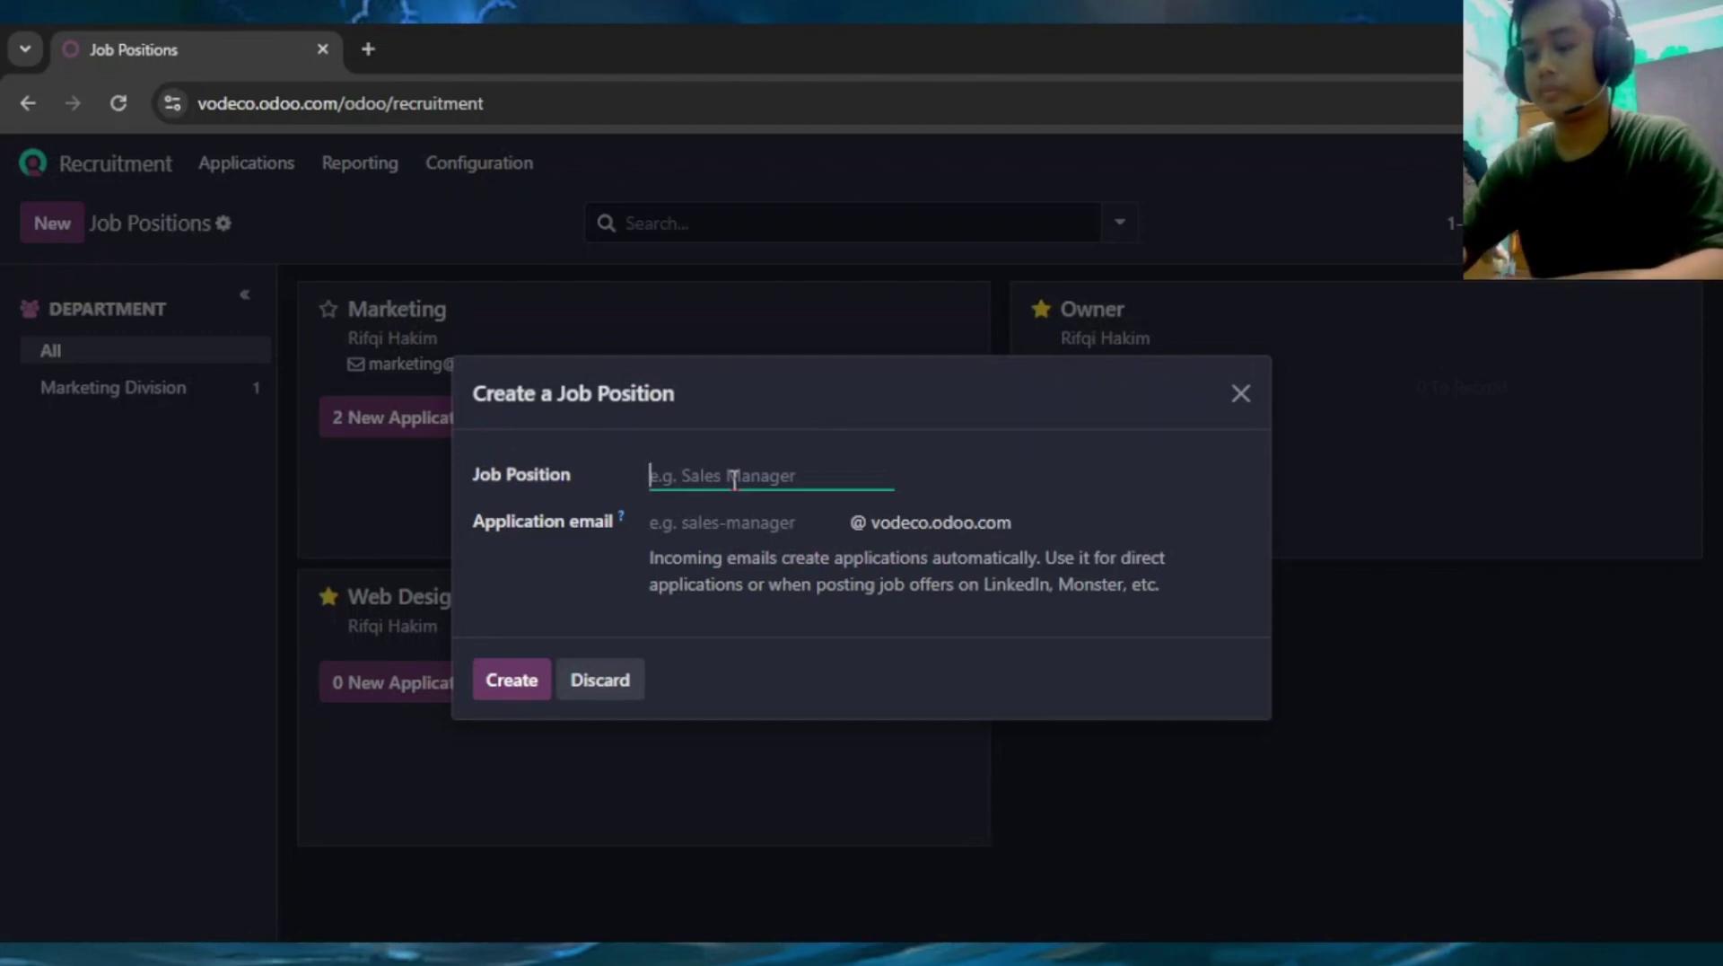
pyautogui.write('IT')
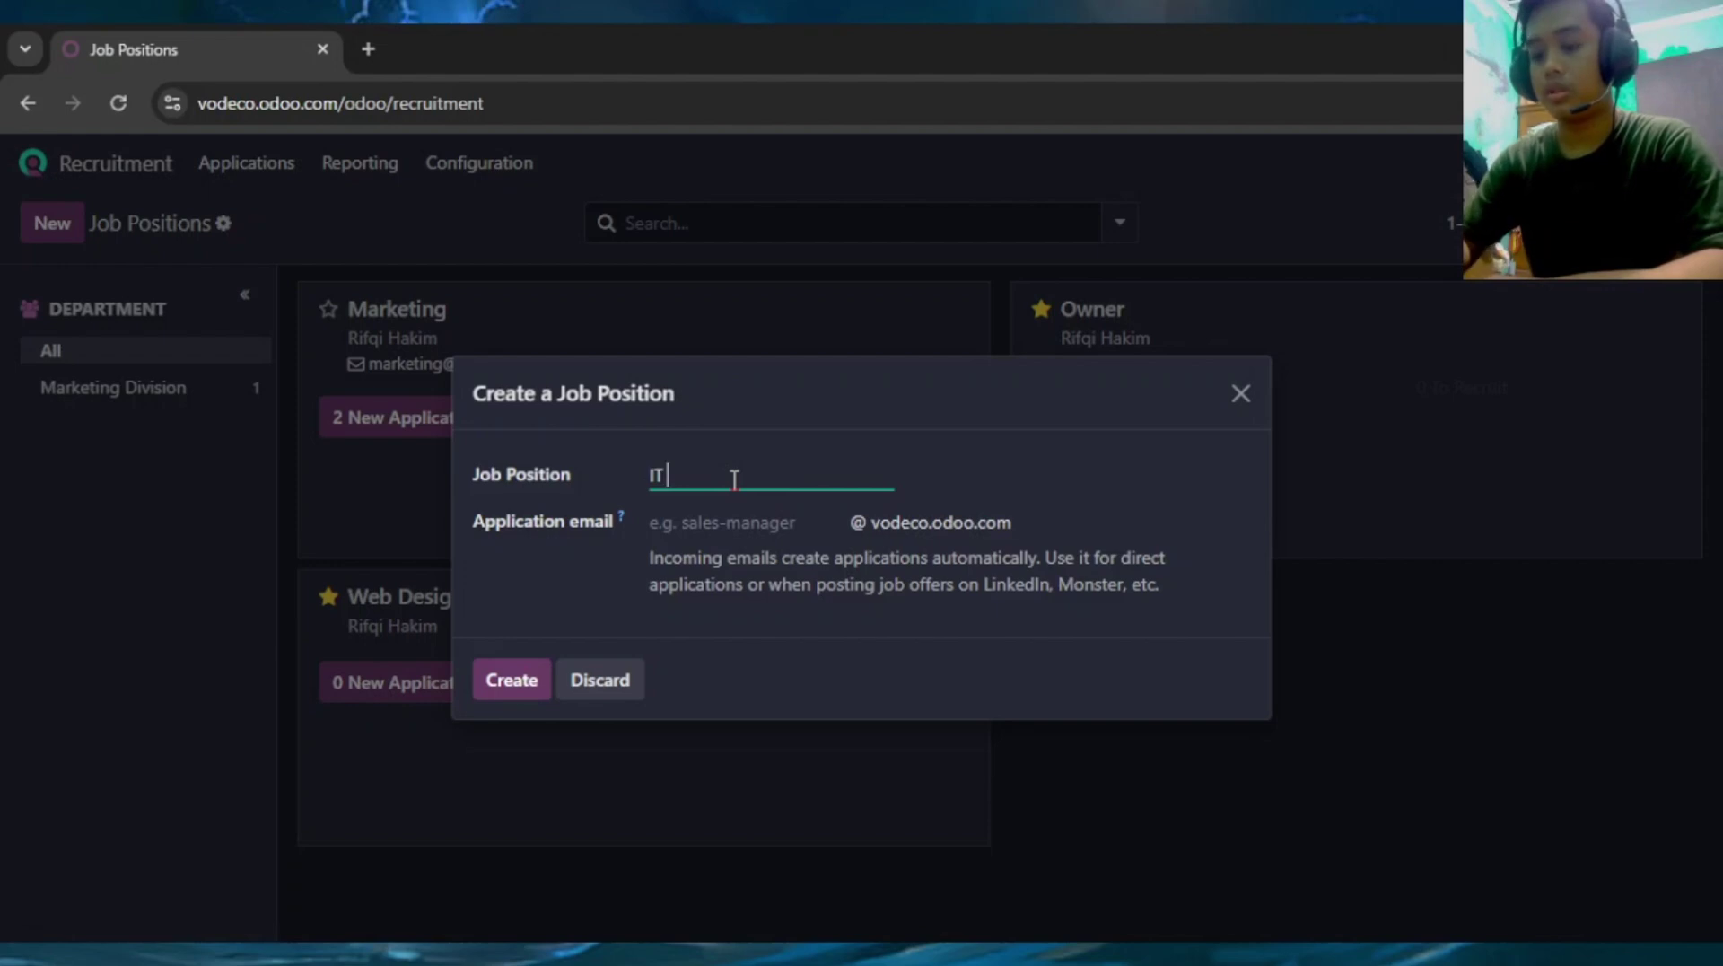
pyautogui.write(' Support')
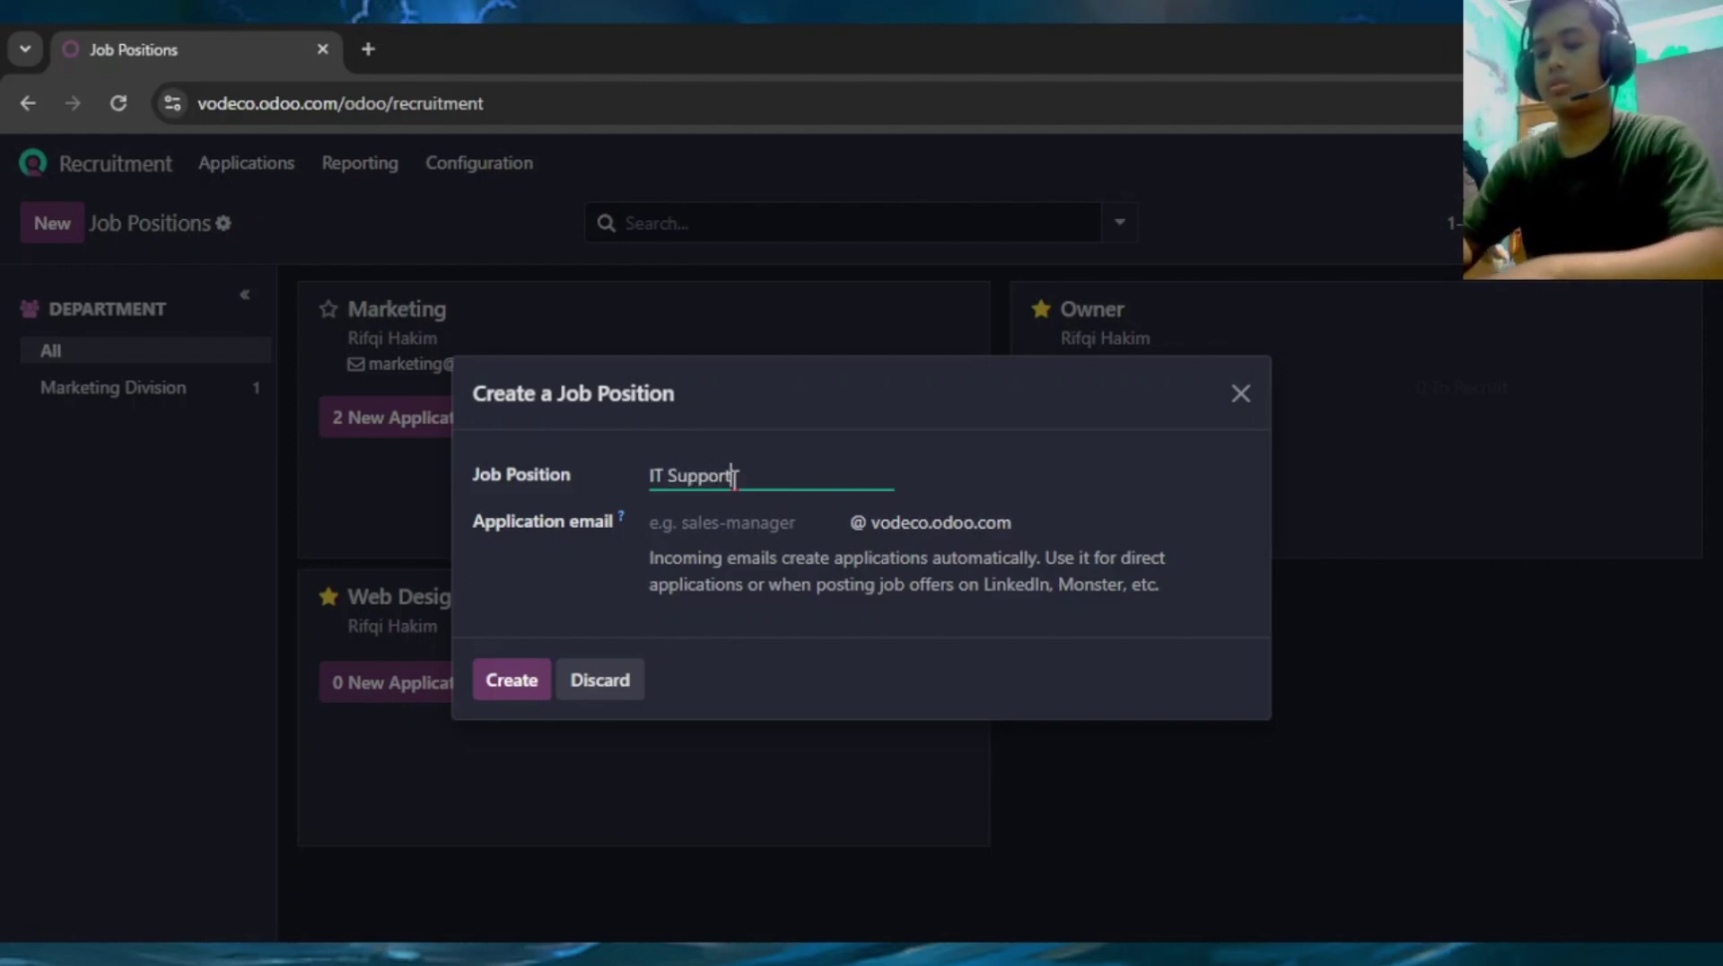
pyautogui.click(741, 523)
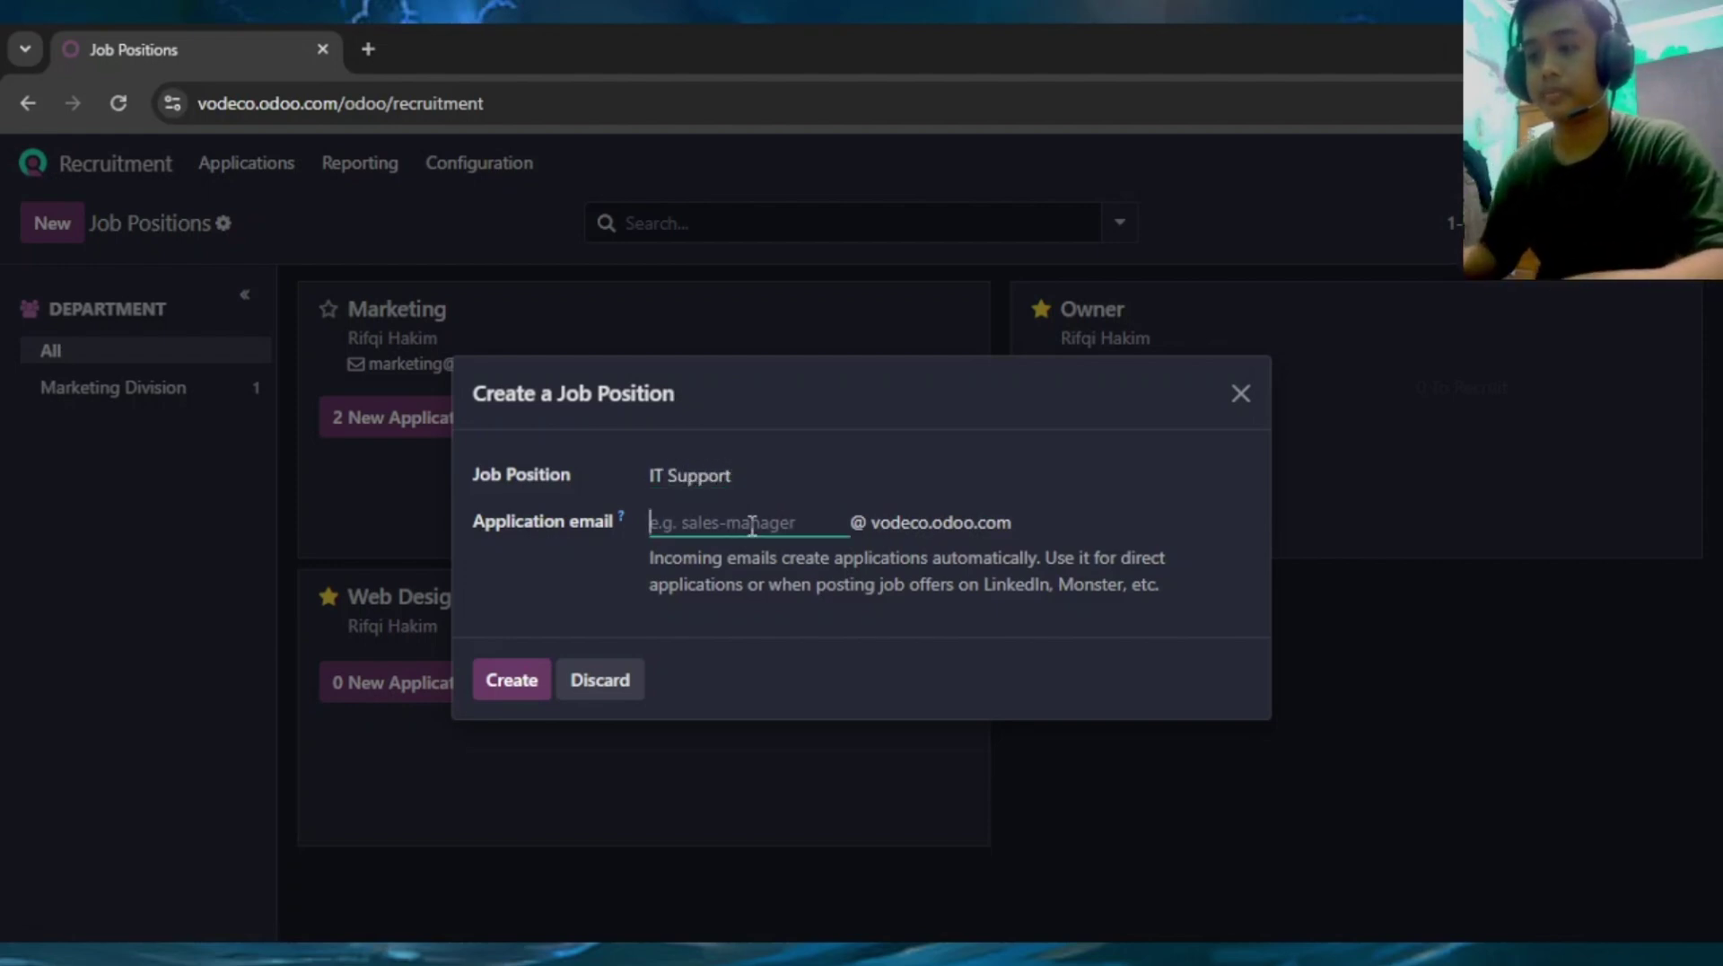
pyautogui.write('it-support')
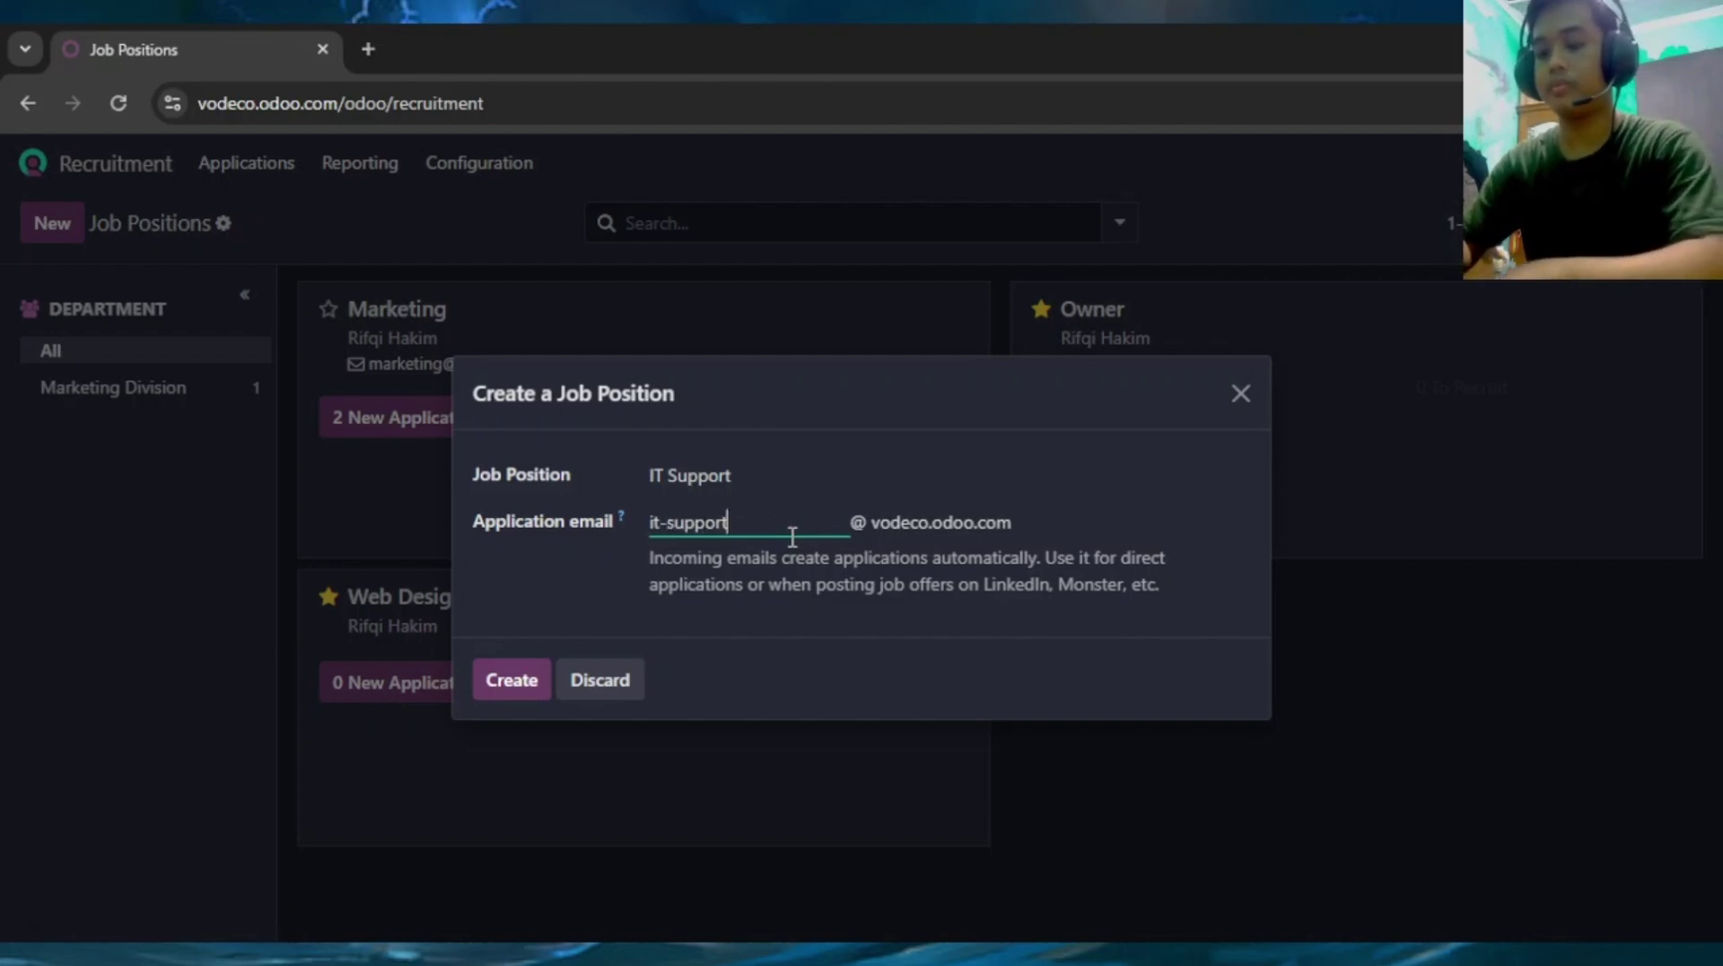
pyautogui.click(512, 682)
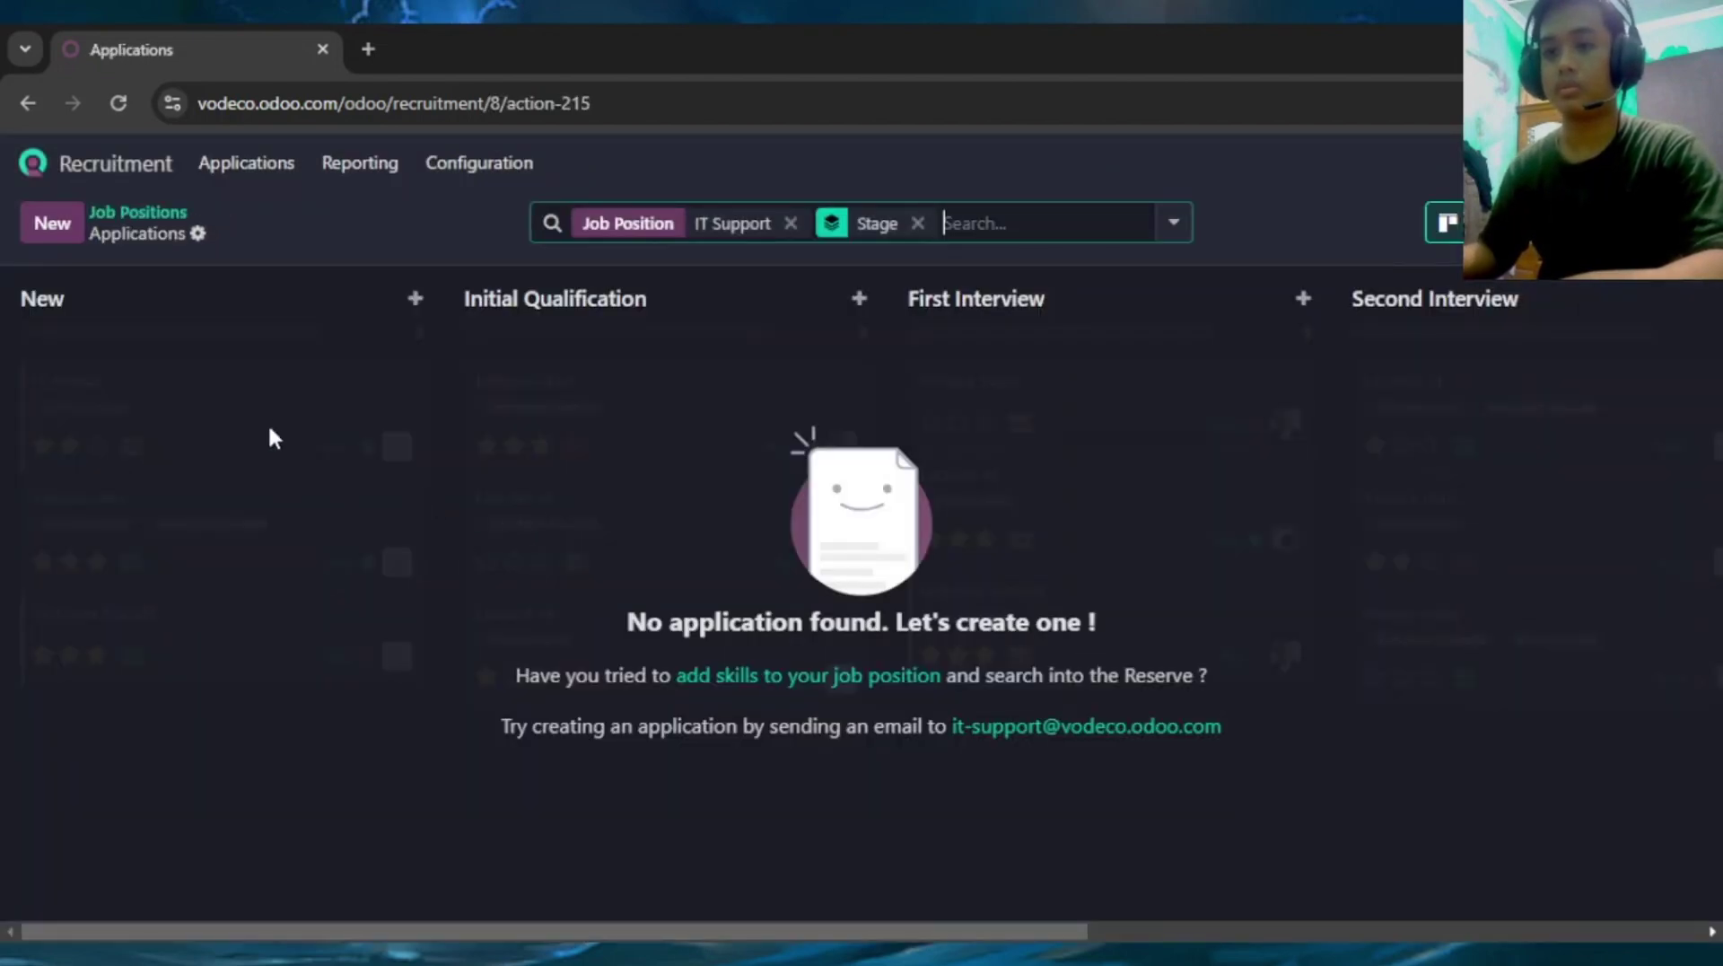
# Quick-create an applicant in the New stage under the candidate's full name, discarding the leftover empty card
pyautogui.click(416, 299)
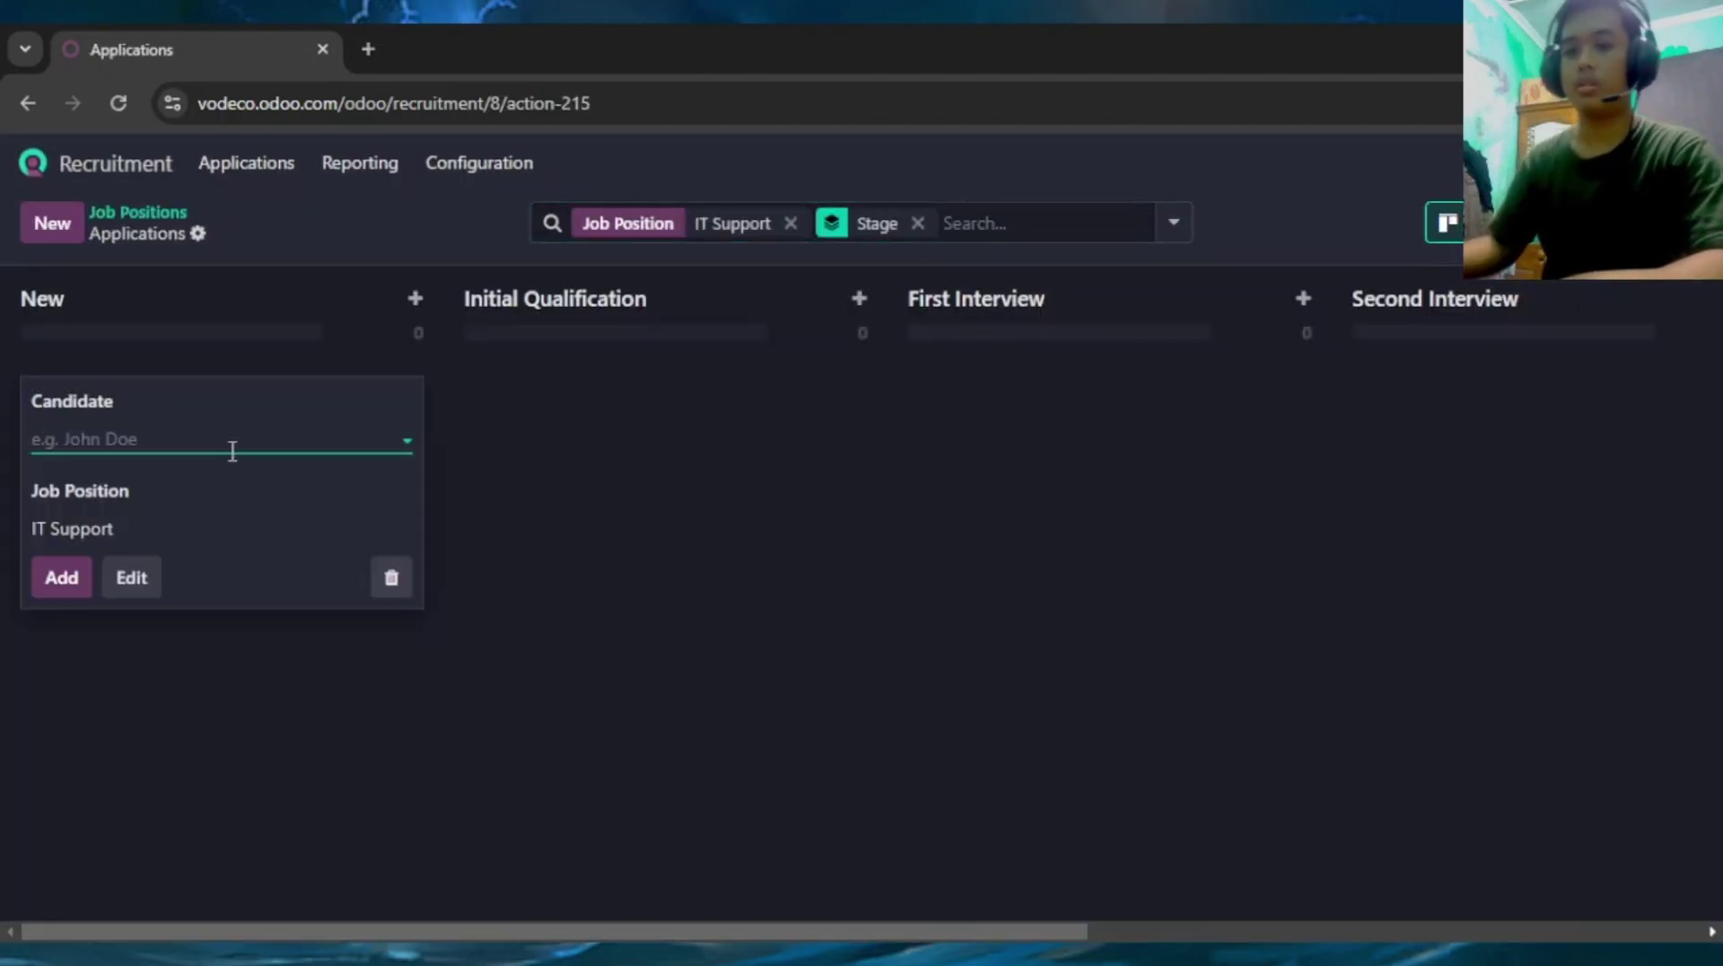
pyautogui.click(174, 435)
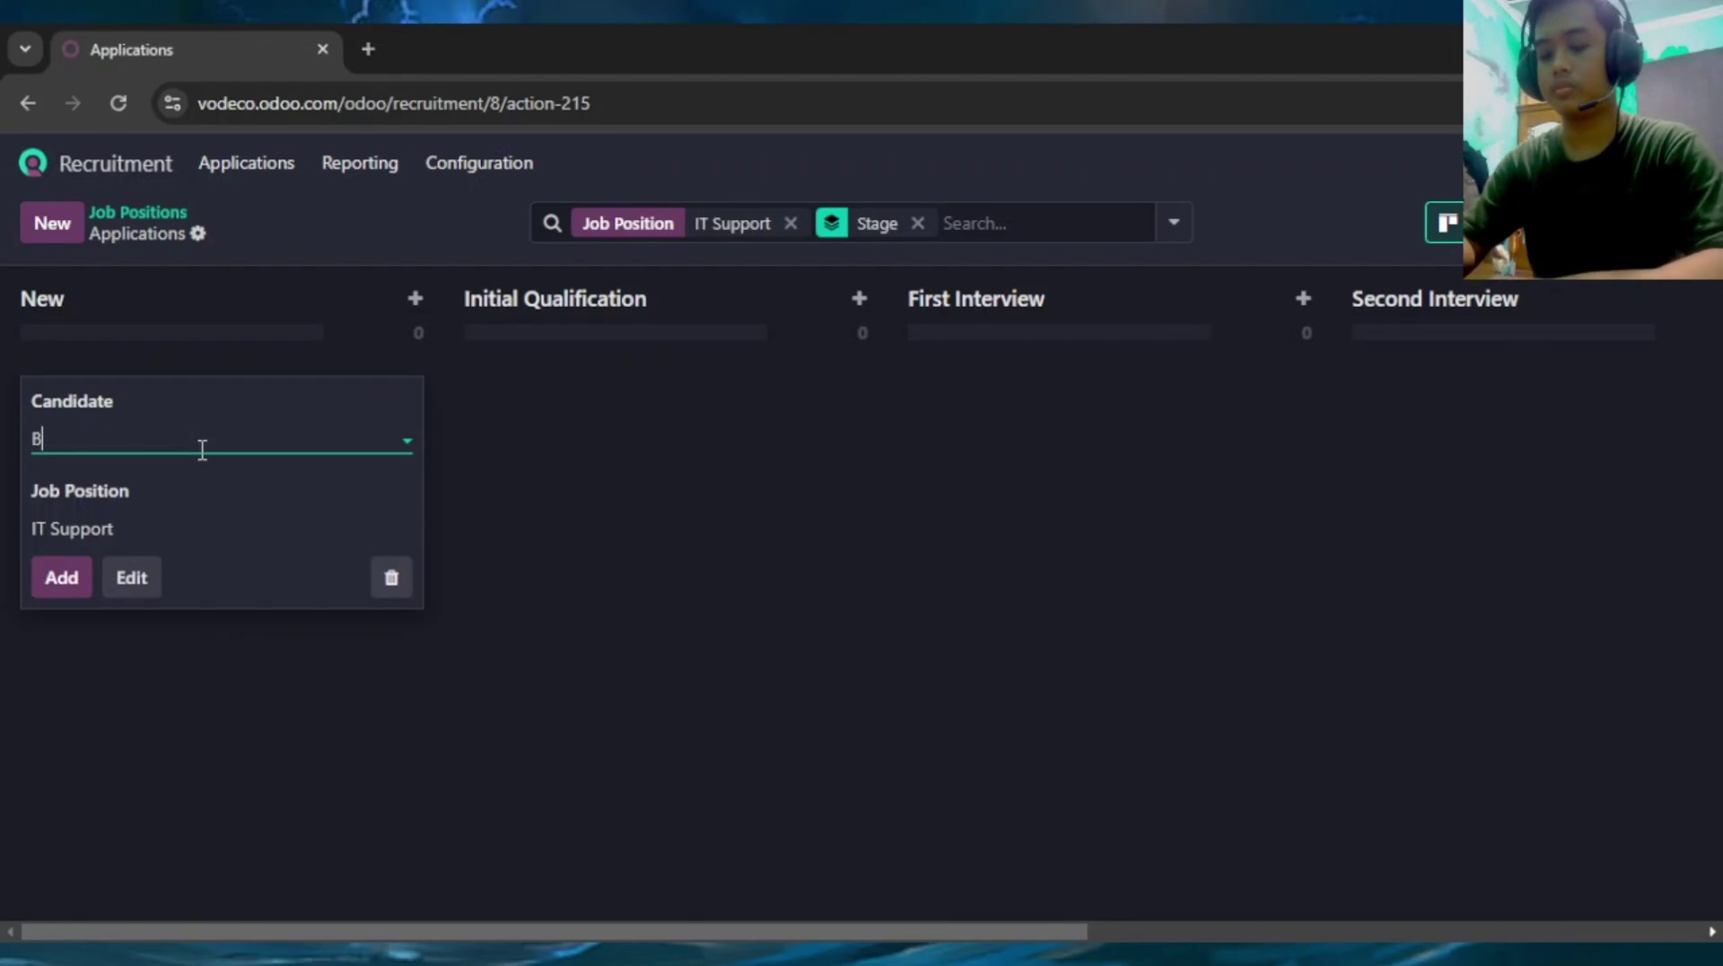
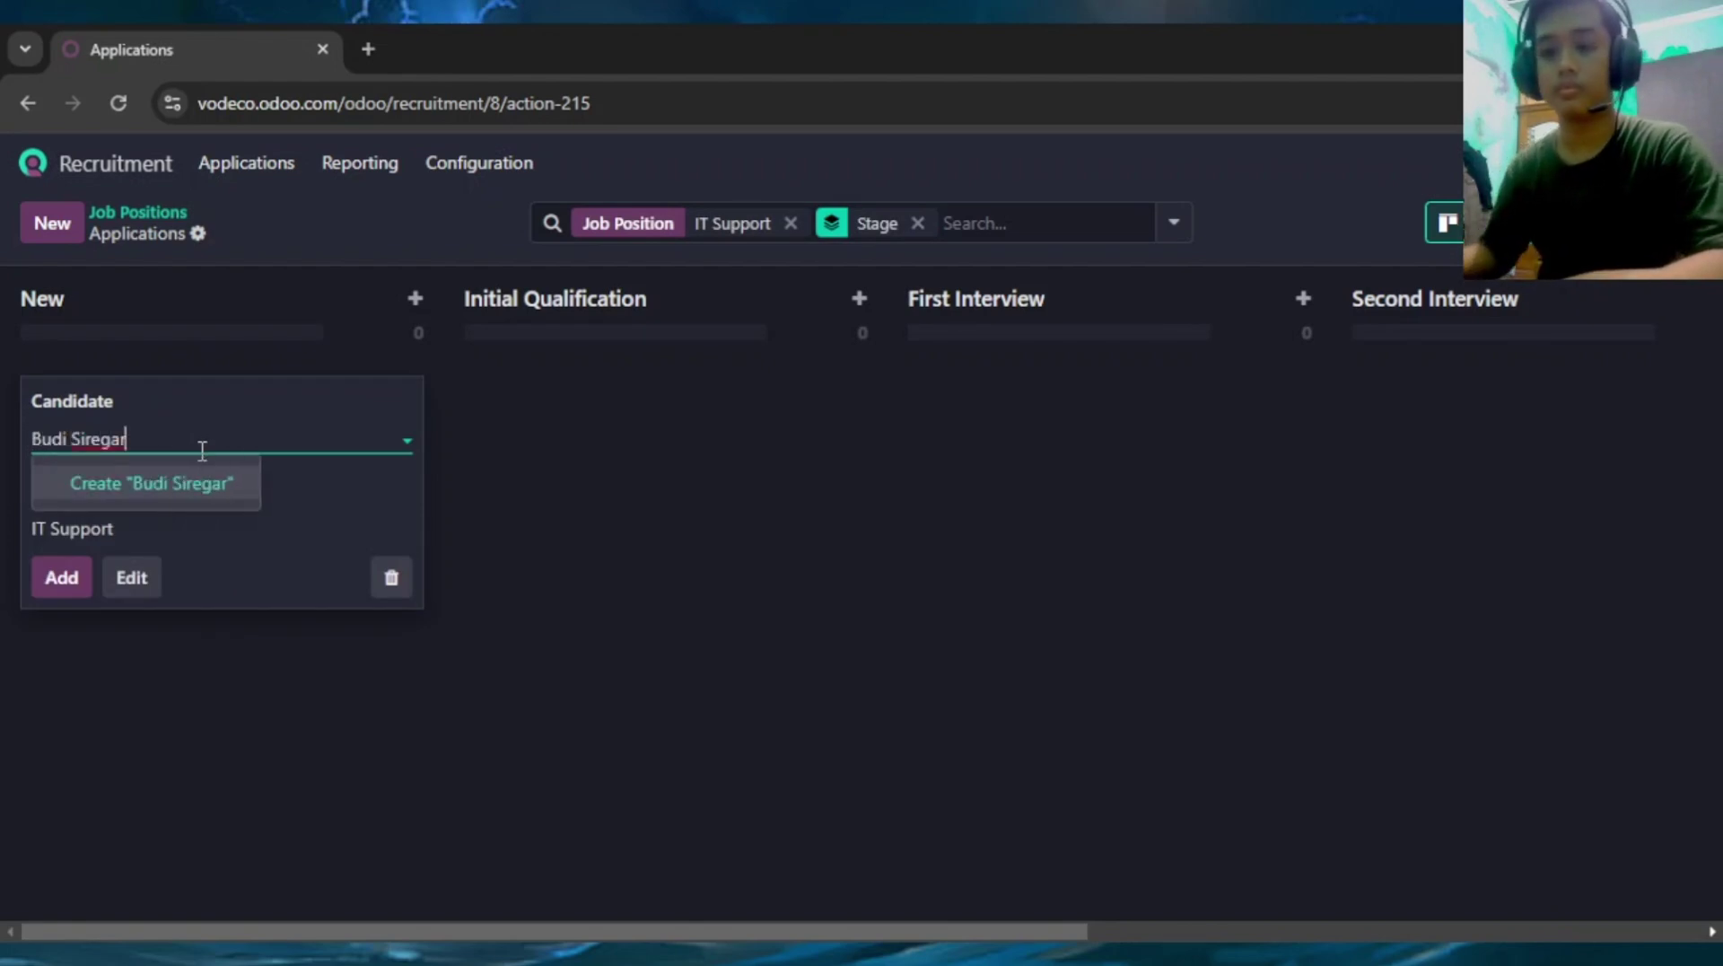
pyautogui.click(235, 494)
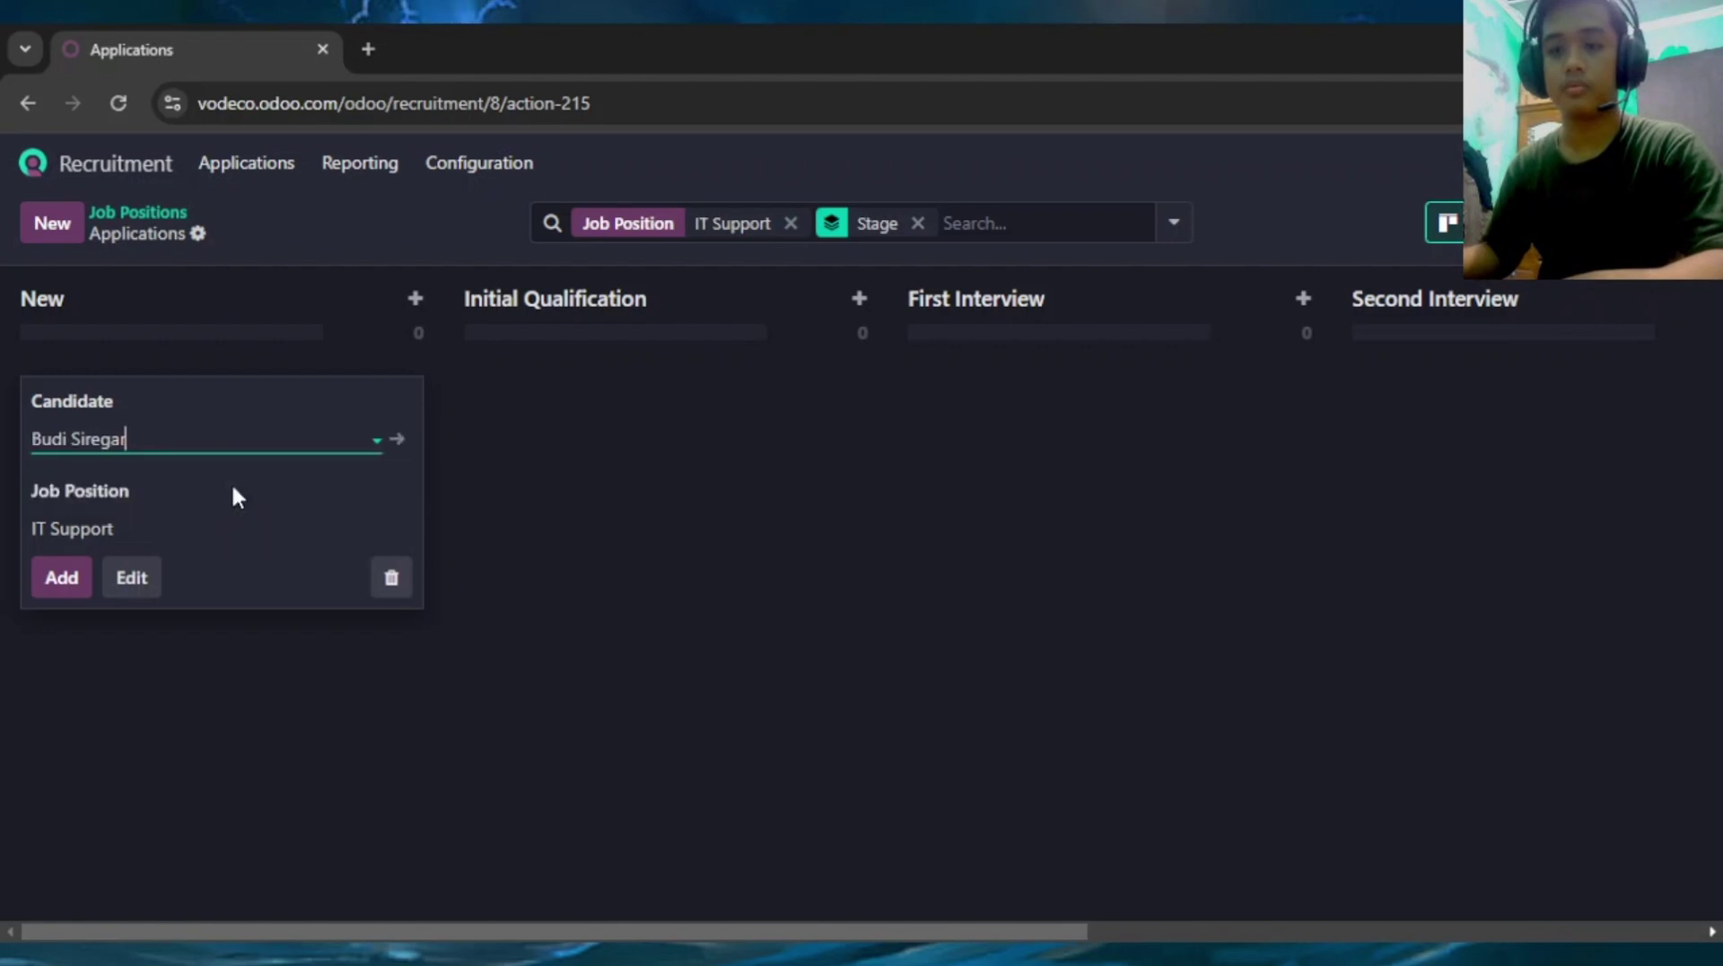
pyautogui.click(59, 585)
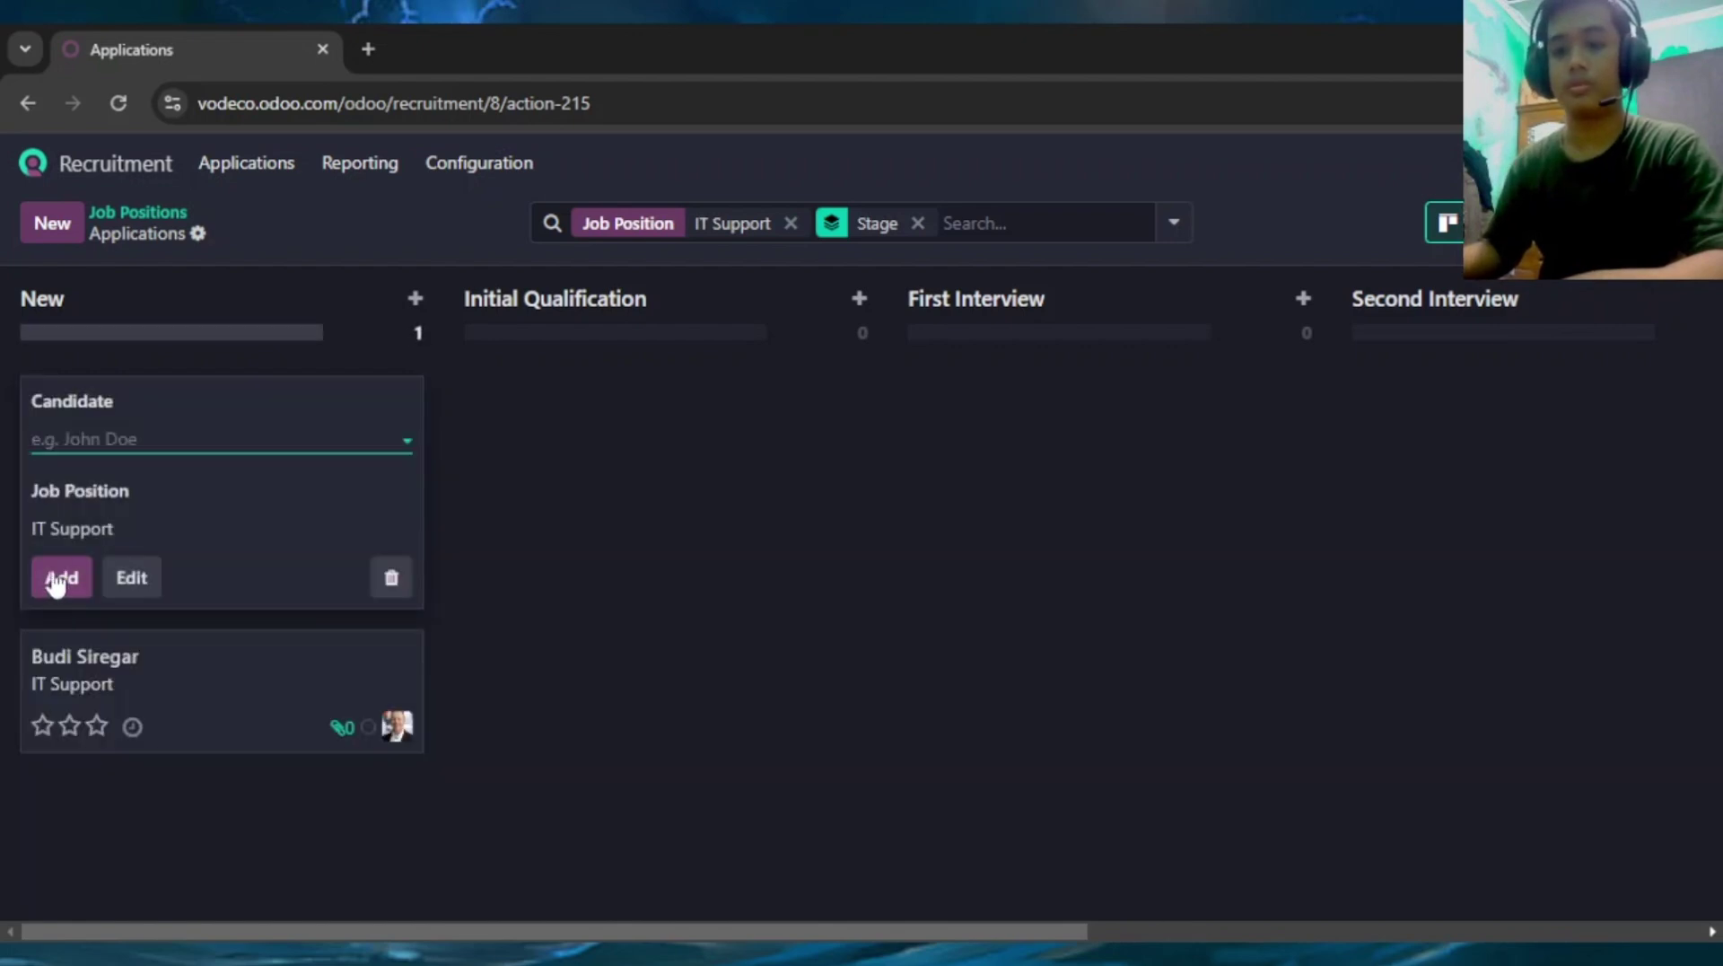
pyautogui.click(713, 617)
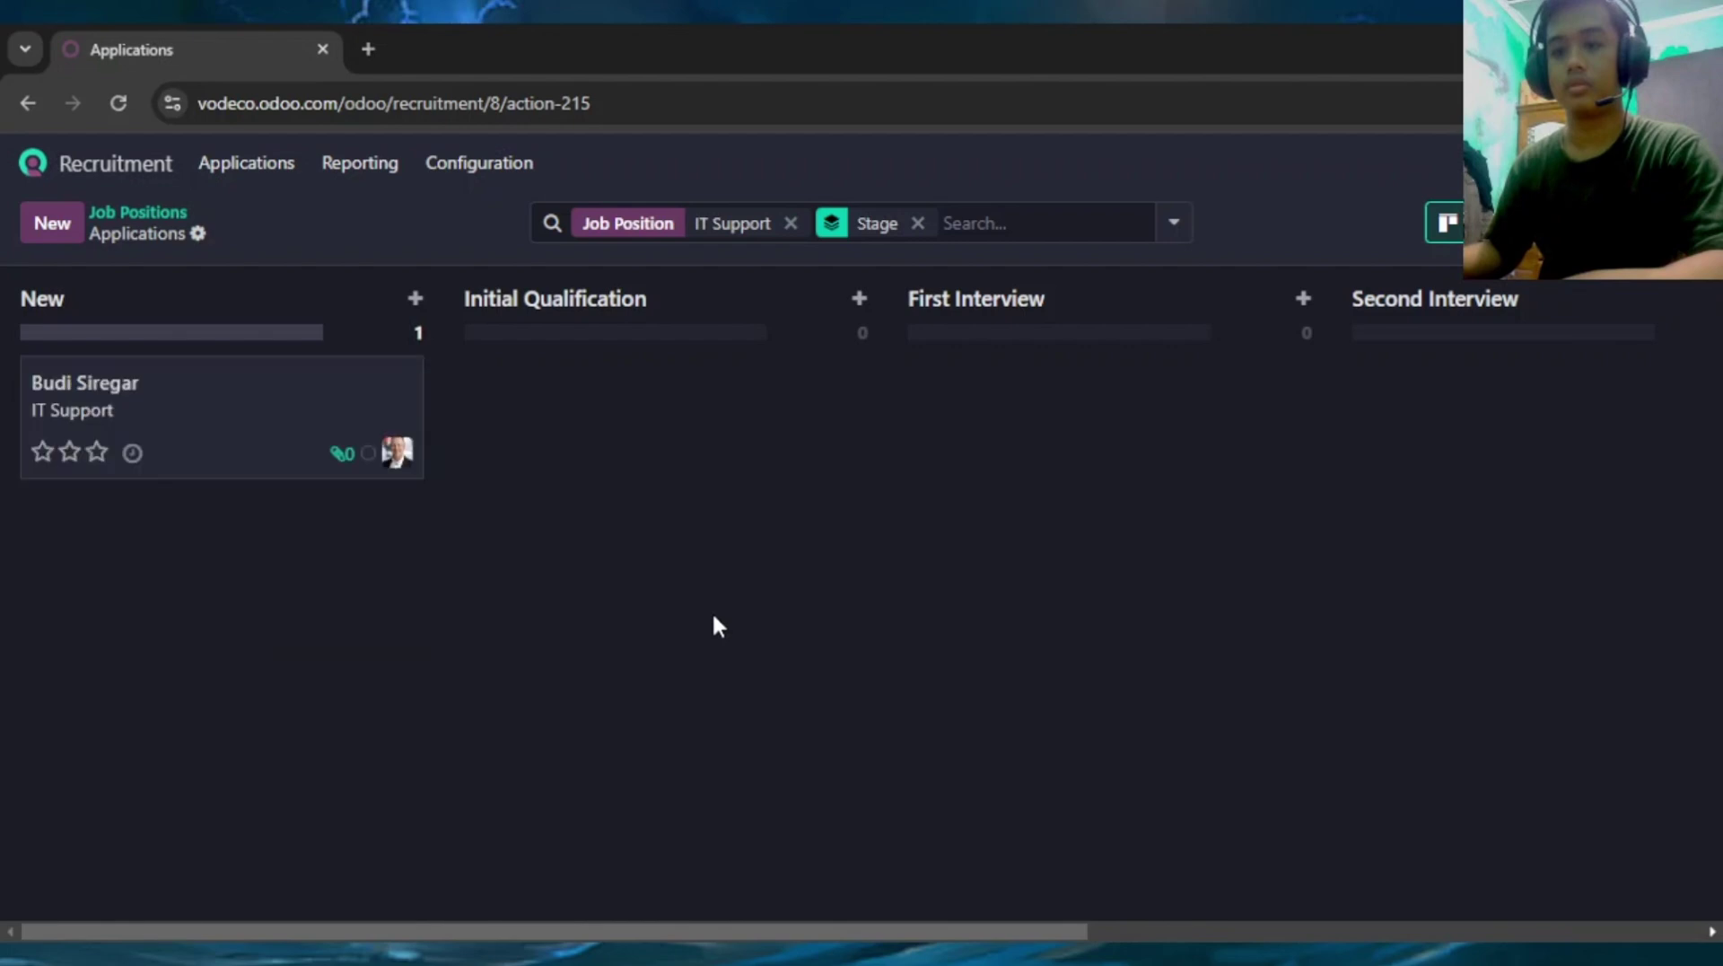
# Open the new application's form and enter the applicant's e-mail address
pyautogui.click(231, 435)
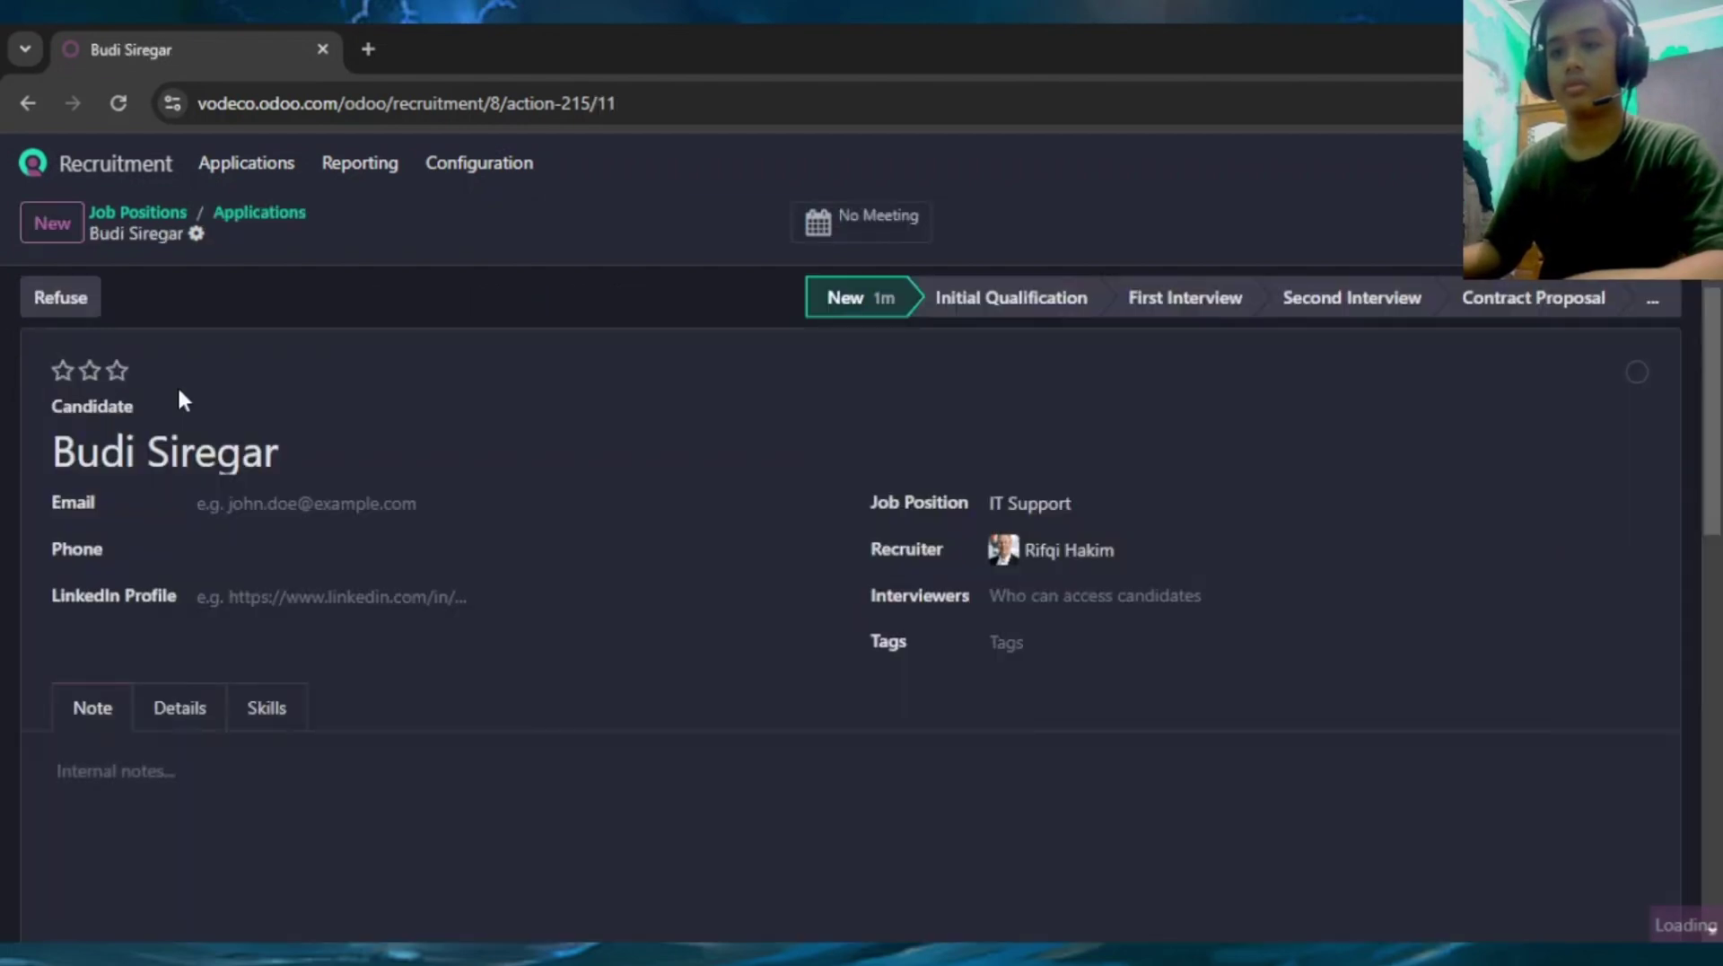
pyautogui.scroll(-3, 231, 368)
pyautogui.scroll(3, 234, 354)
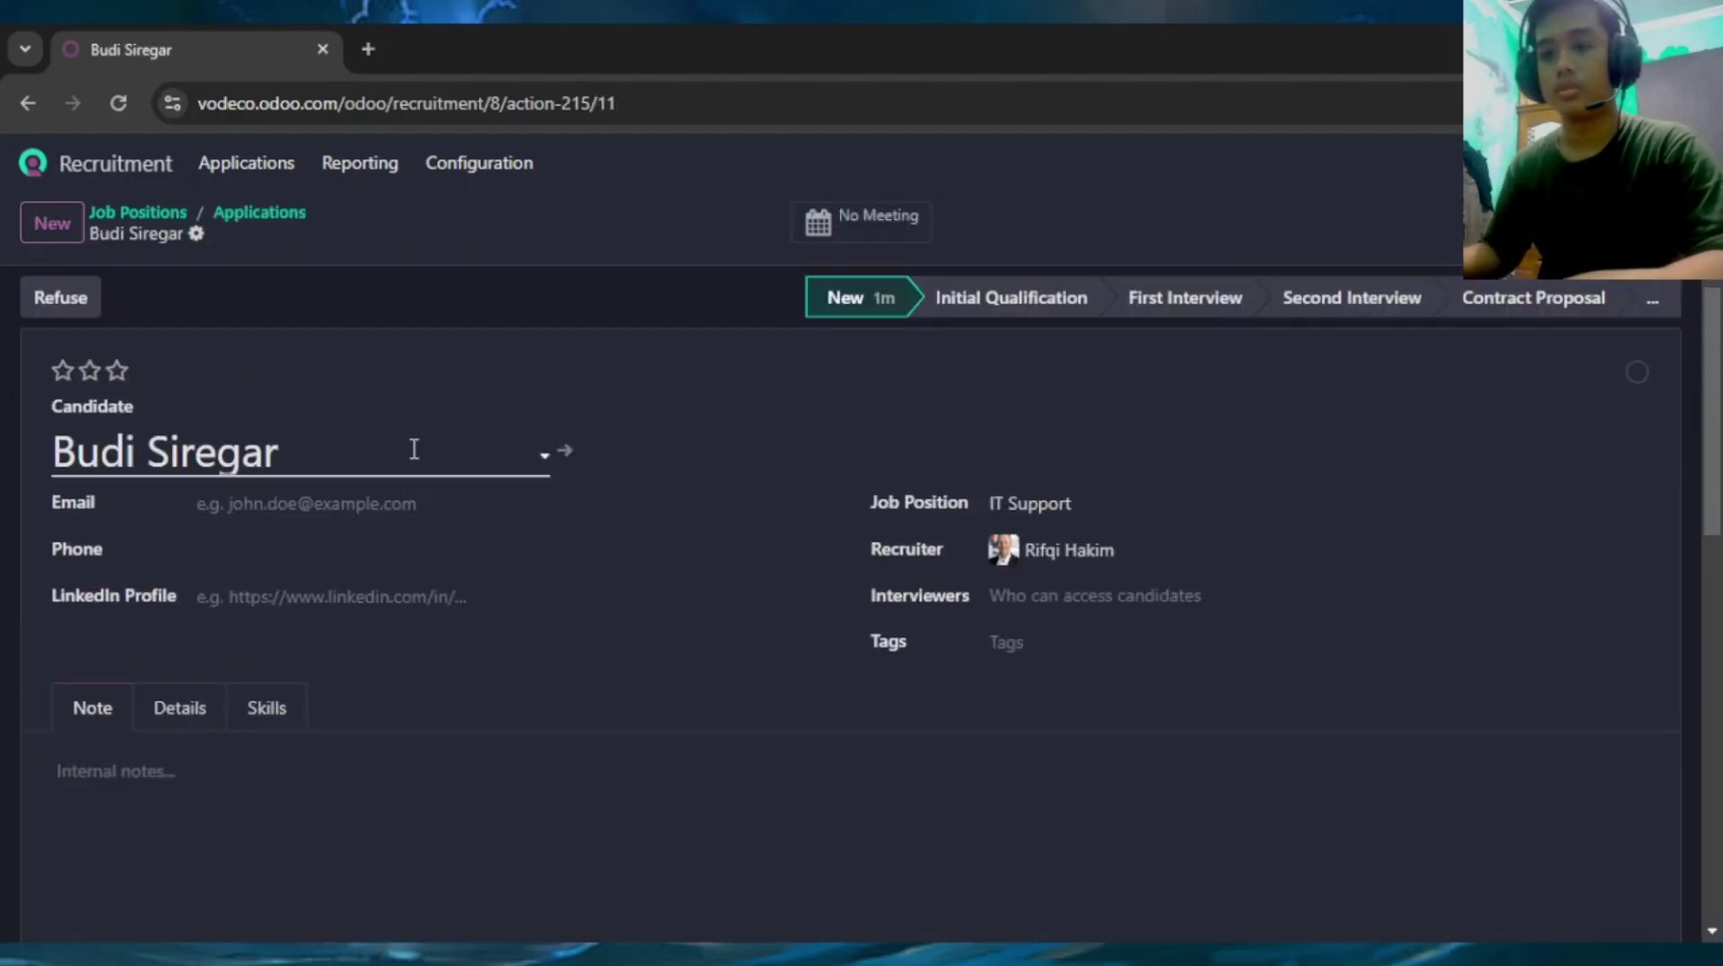
pyautogui.scroll(-2, 230, 412)
pyautogui.scroll(1, 269, 413)
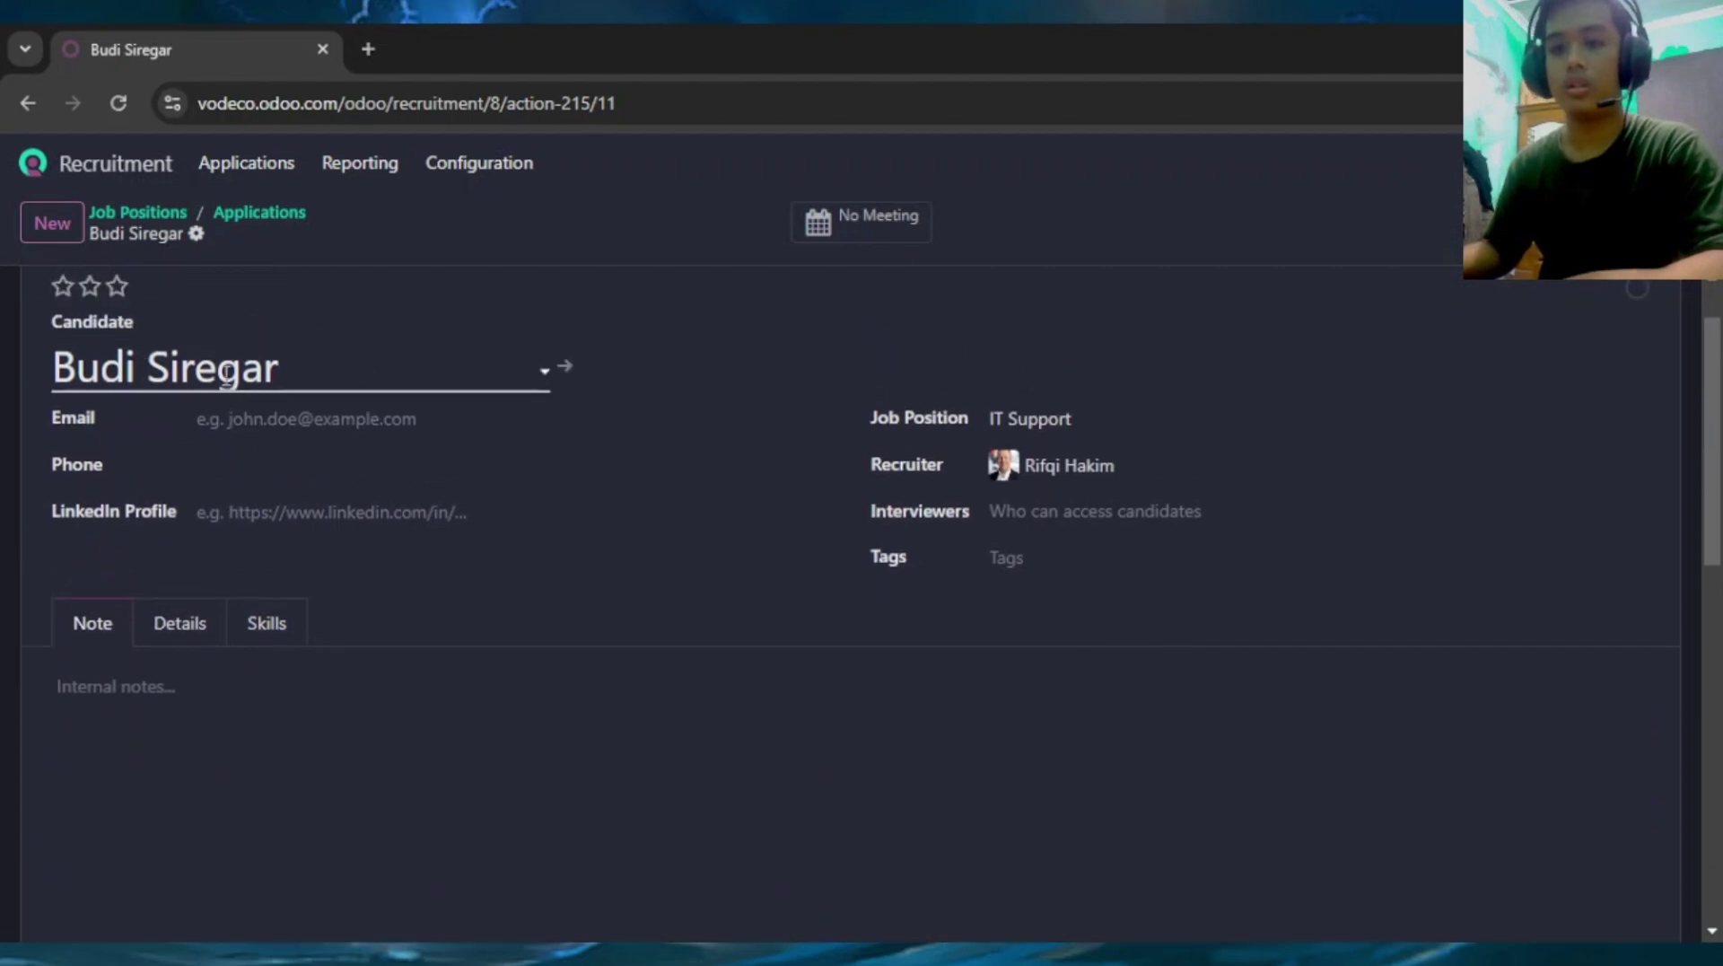
pyautogui.click(319, 419)
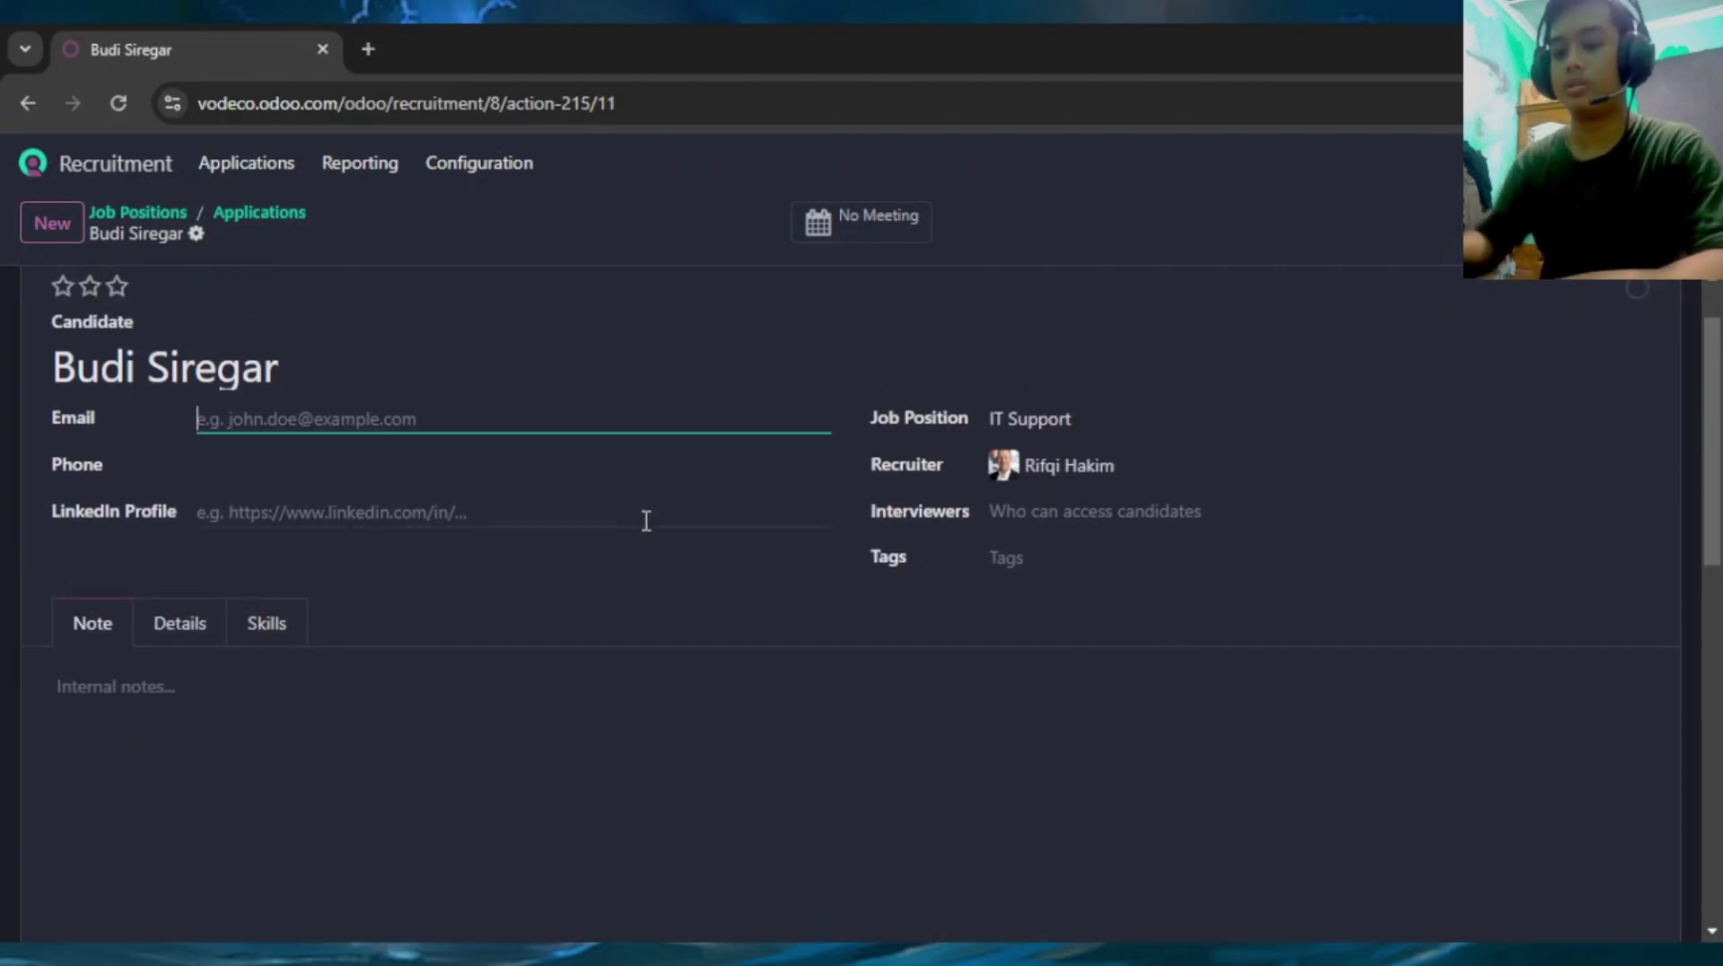
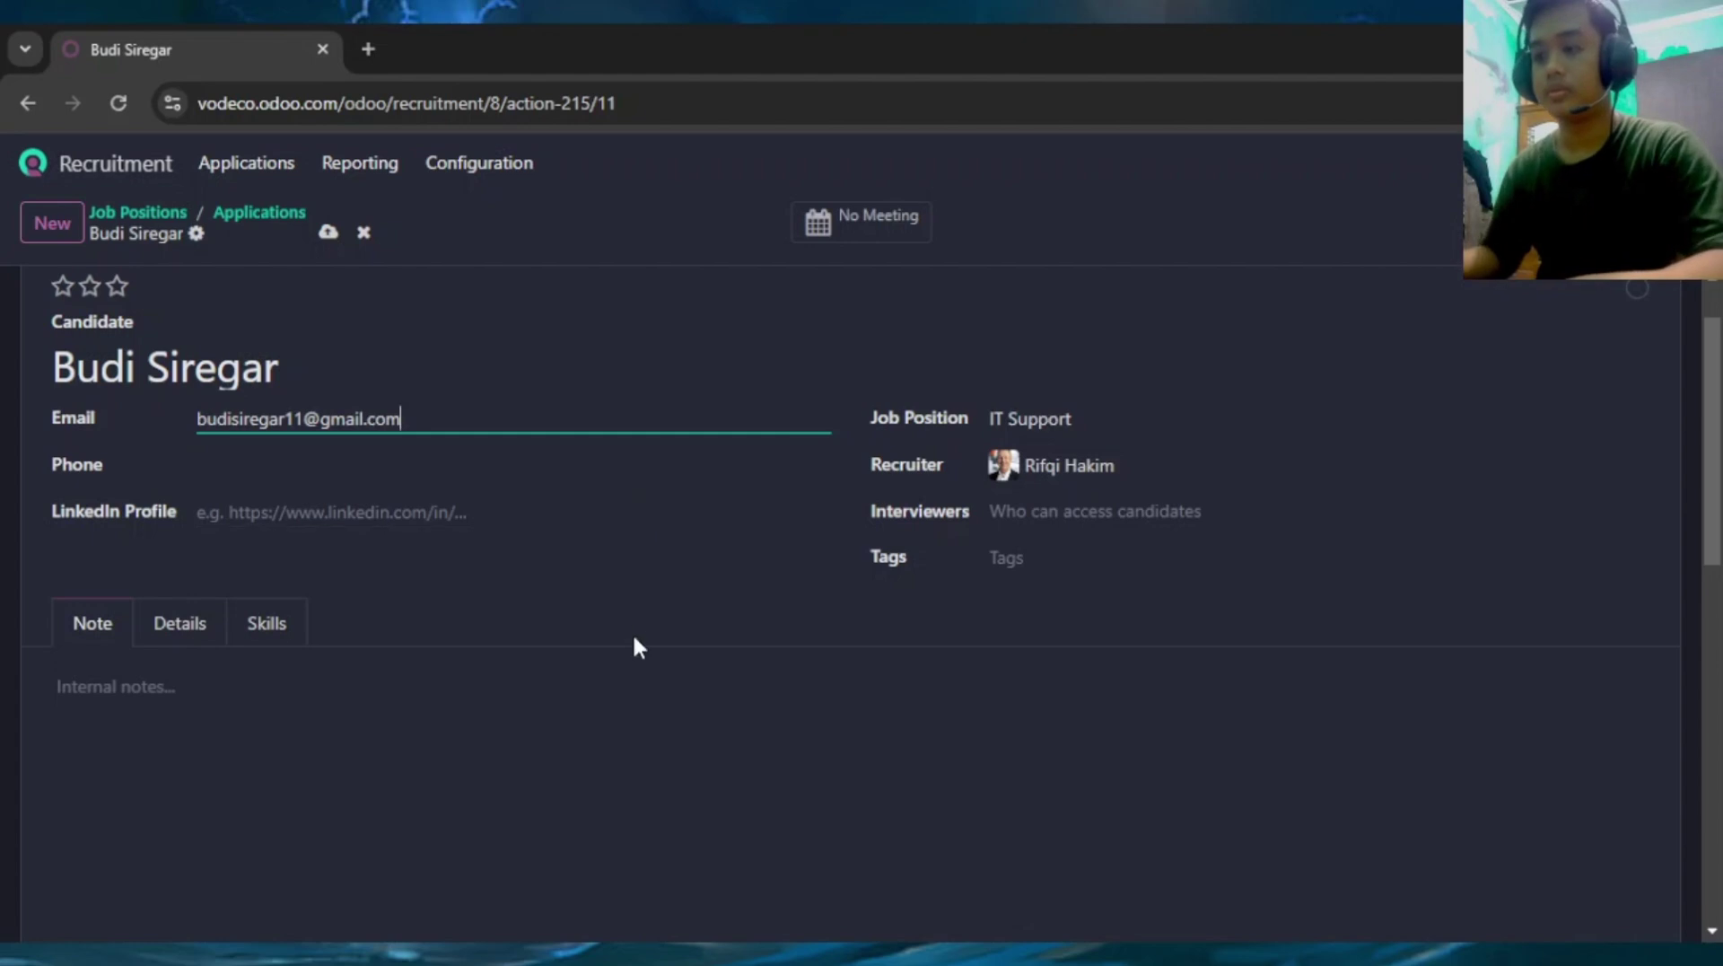
pyautogui.click(660, 687)
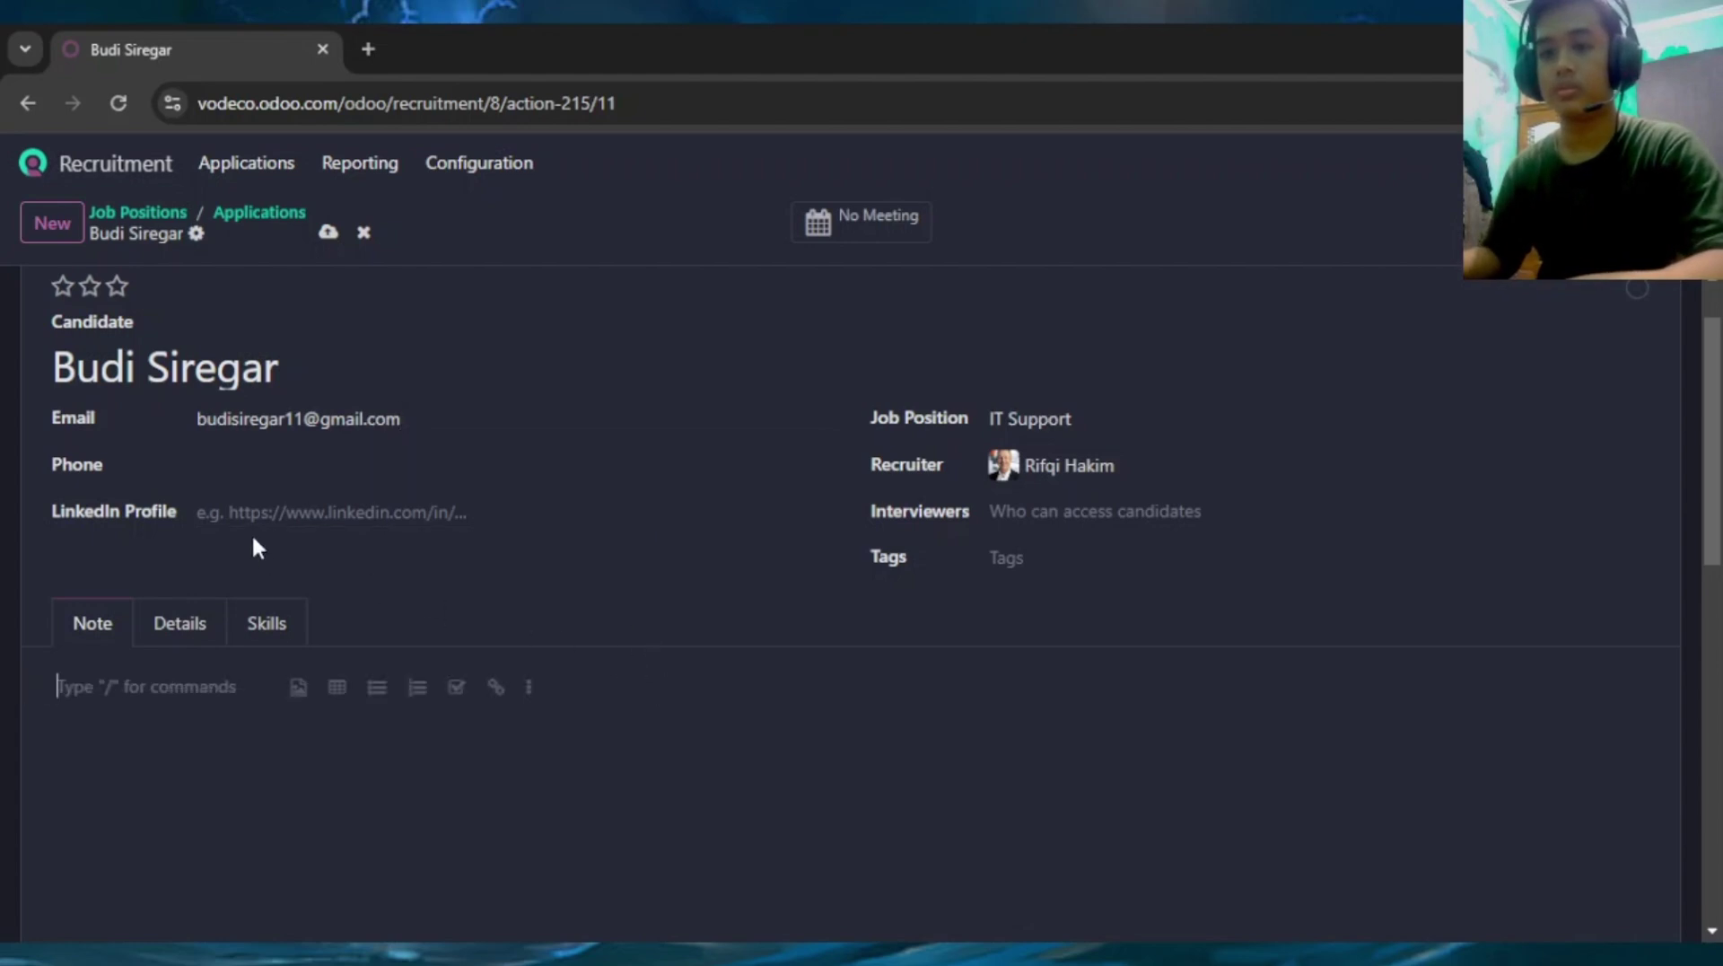
# Enter the applicant's phone number on the form
pyautogui.click(267, 461)
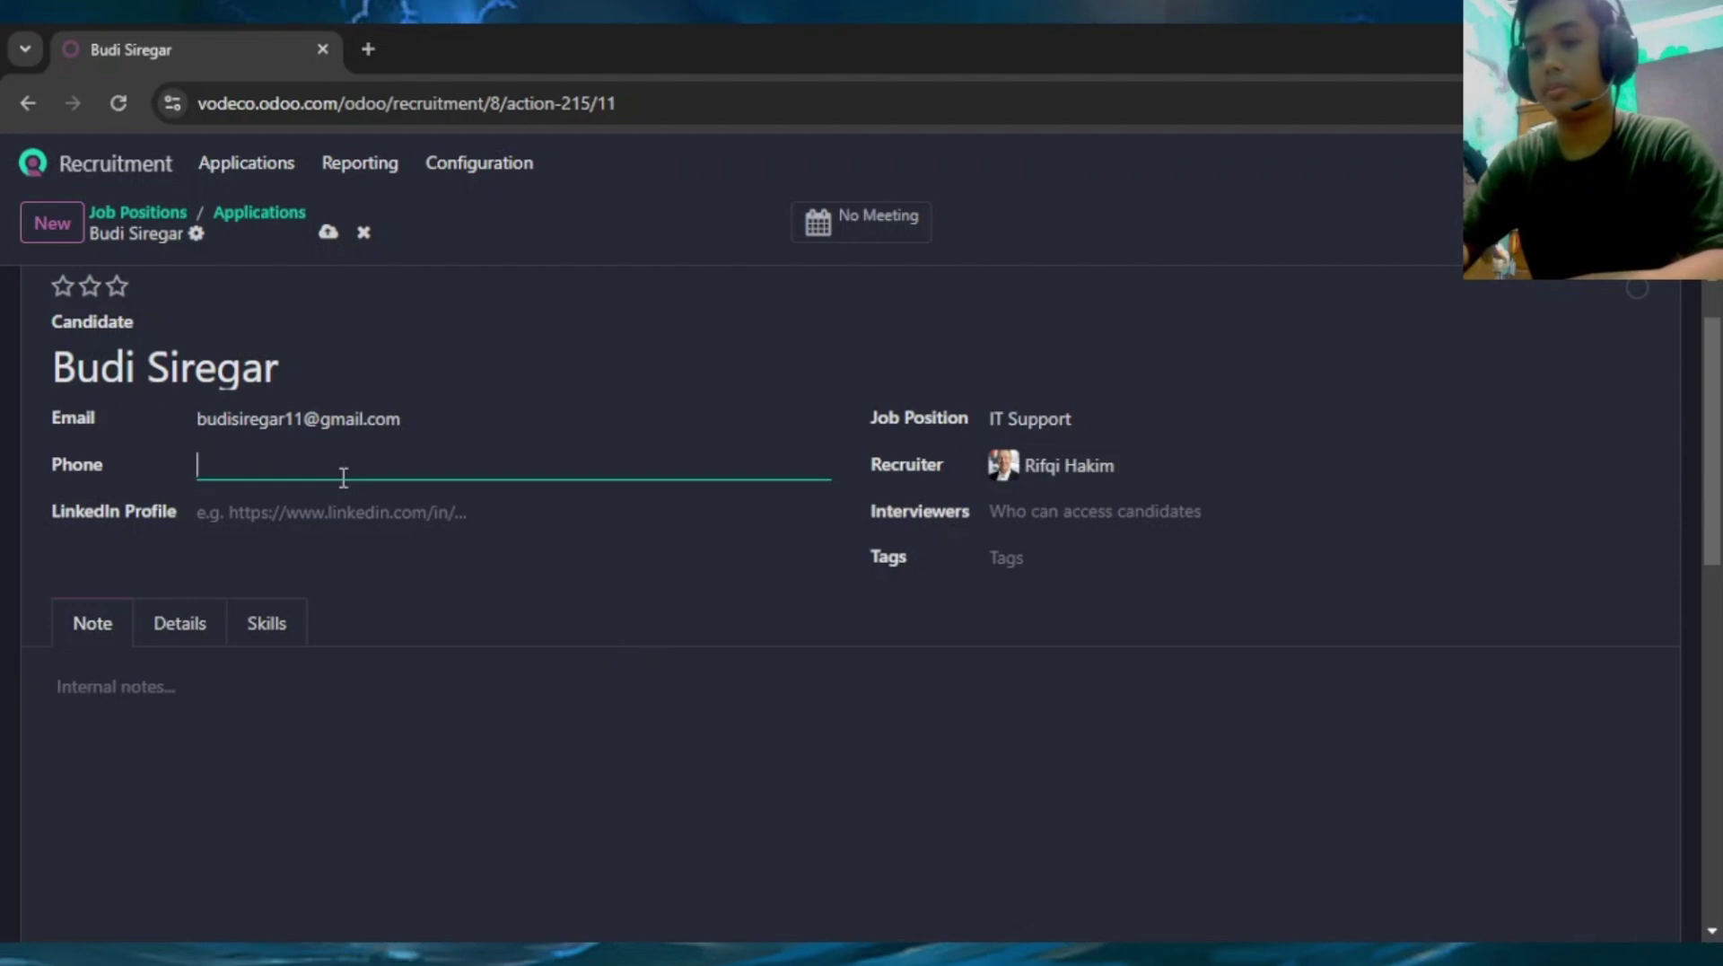
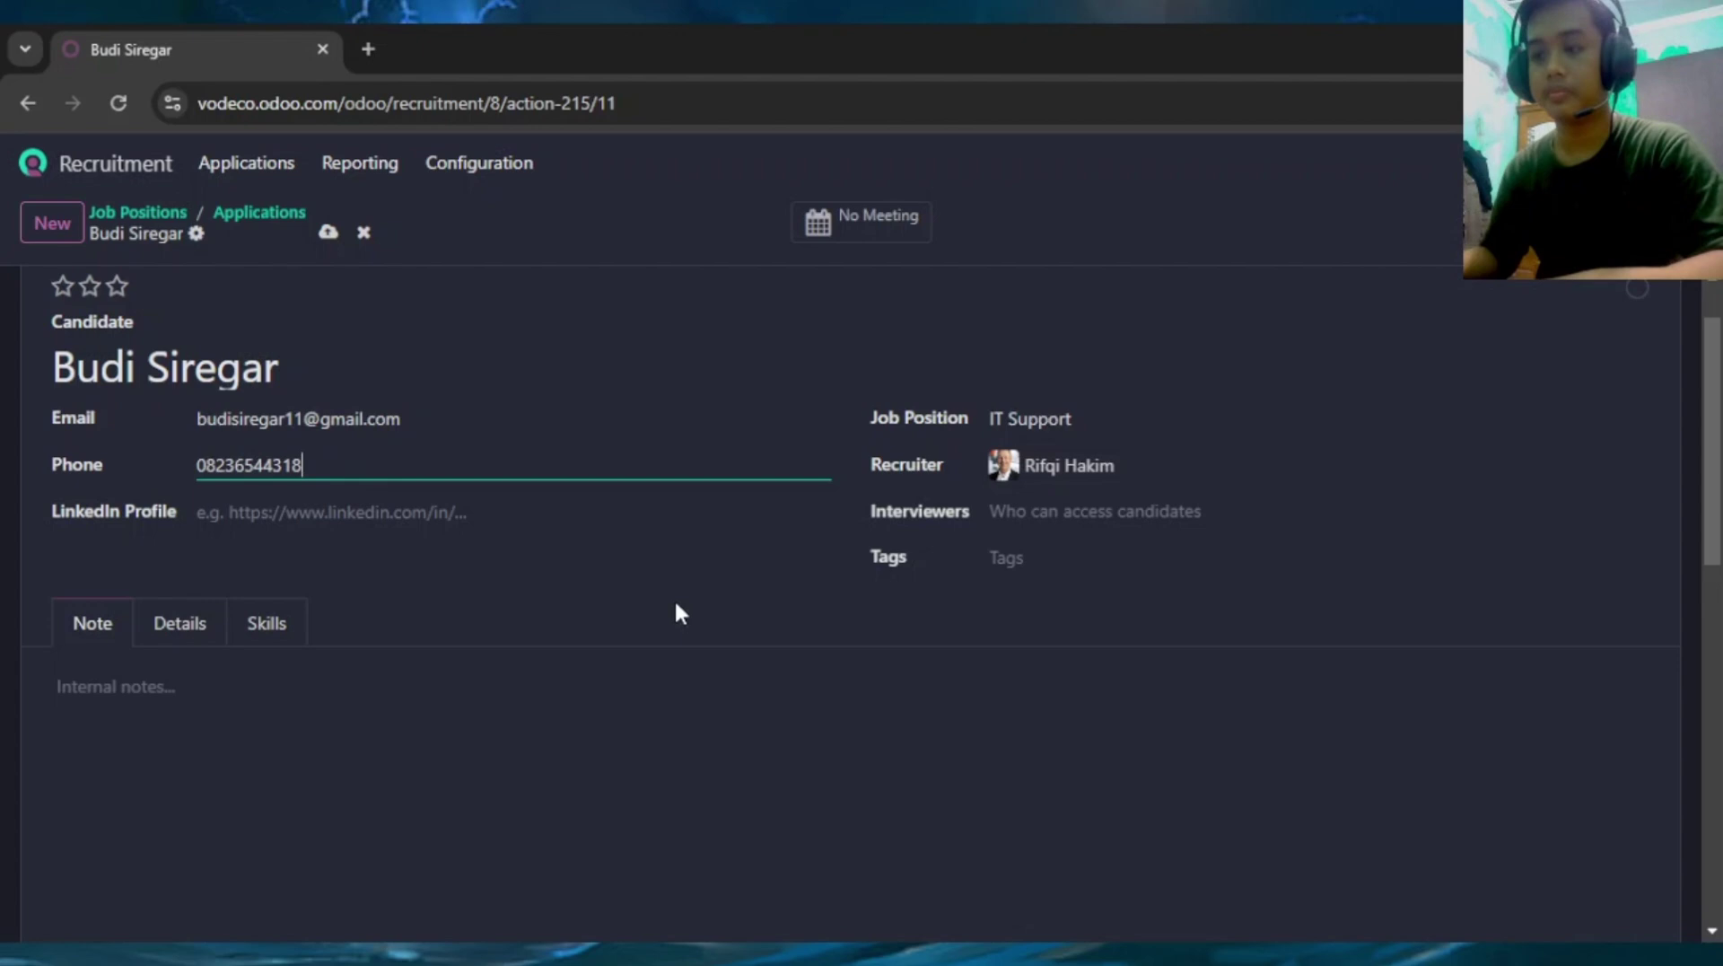
pyautogui.click(791, 716)
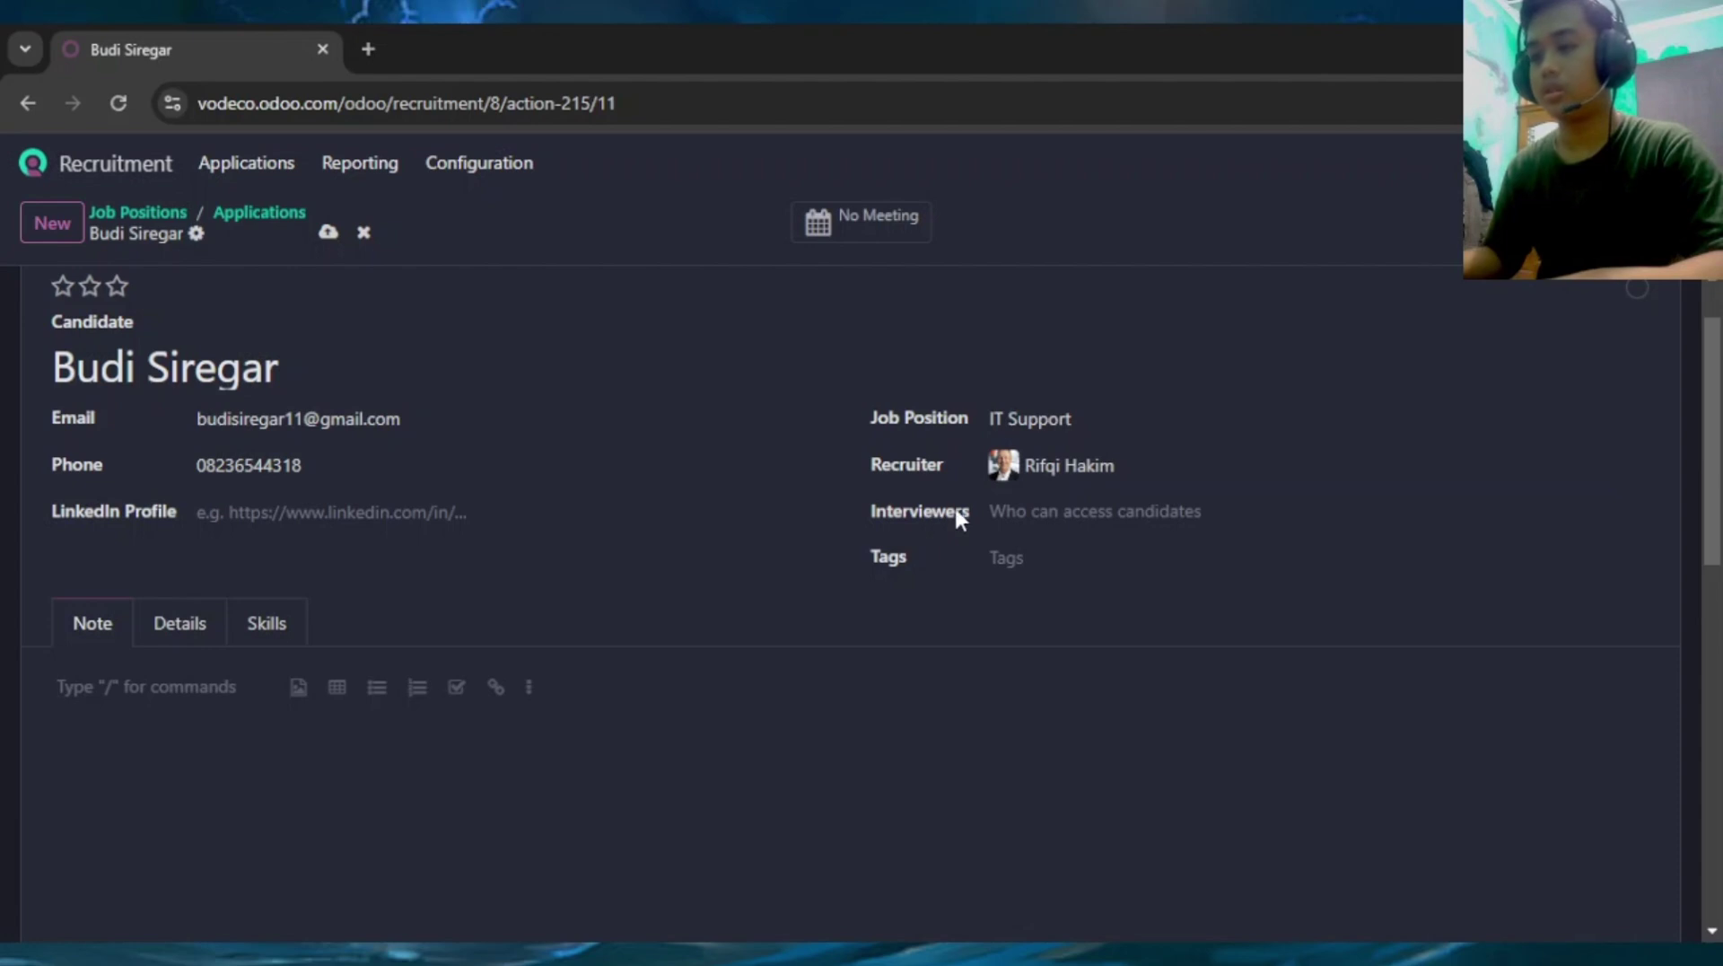
# Assign two interviewers to the application, starting with the recruiter
pyautogui.click(1034, 514)
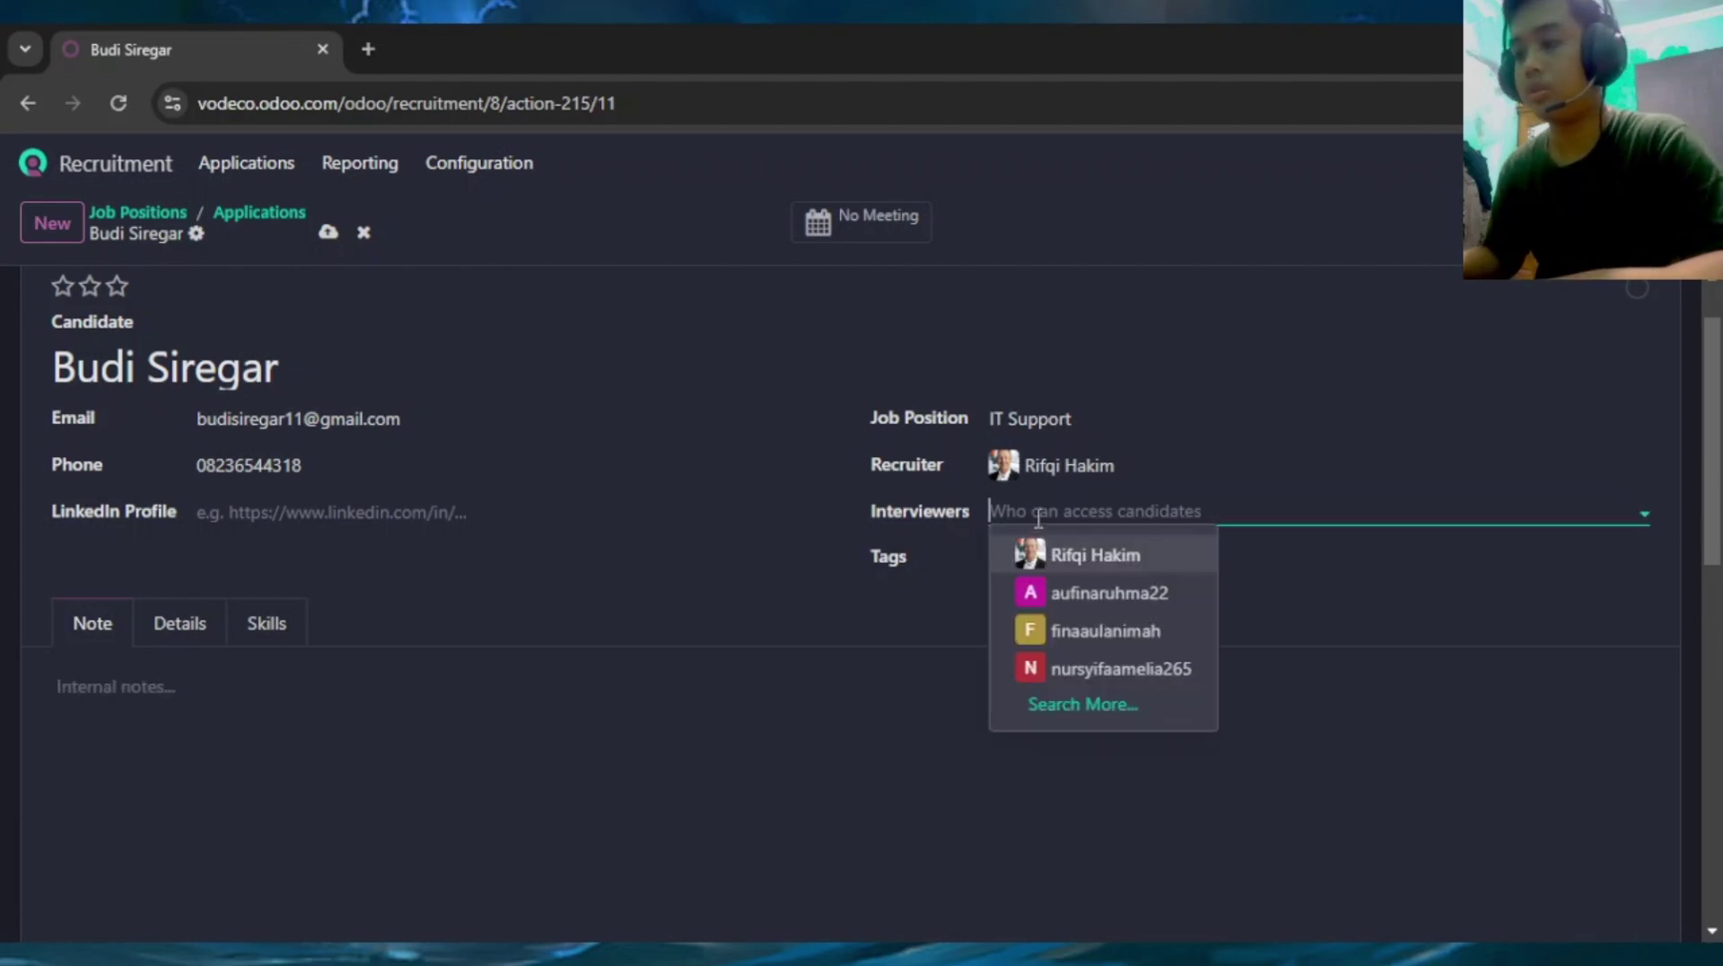
pyautogui.click(1015, 553)
pyautogui.click(1249, 507)
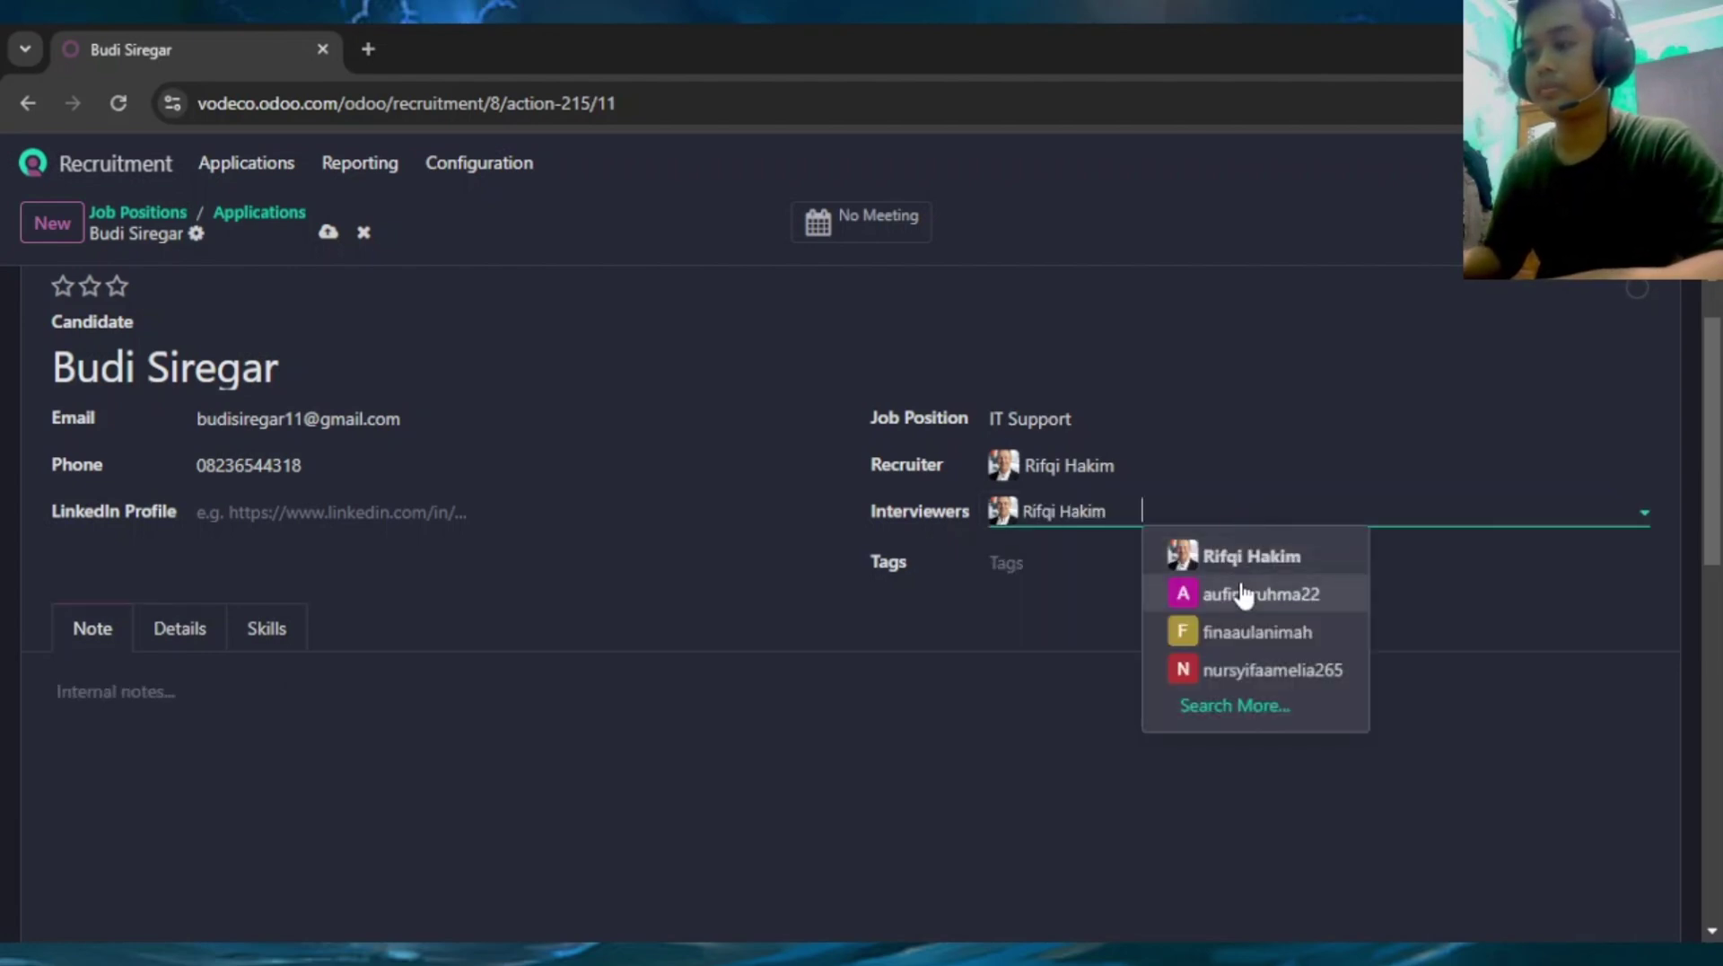
pyautogui.click(1242, 596)
pyautogui.scroll(-5, 470, 470)
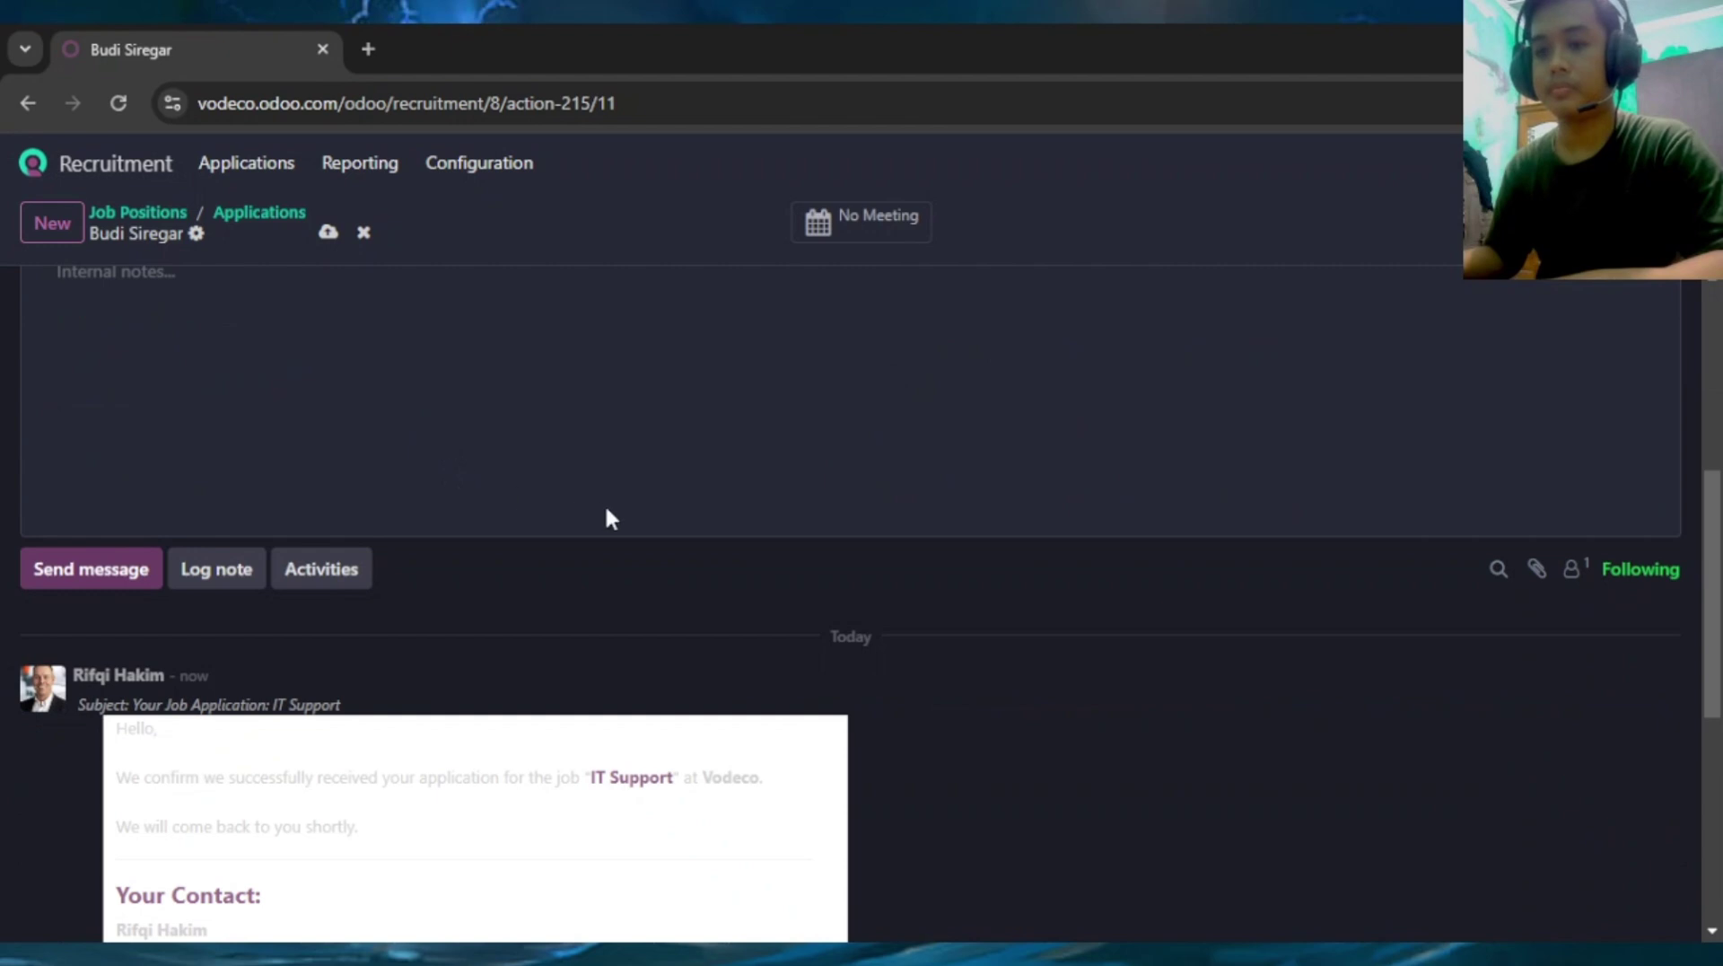
pyautogui.scroll(5, 609, 519)
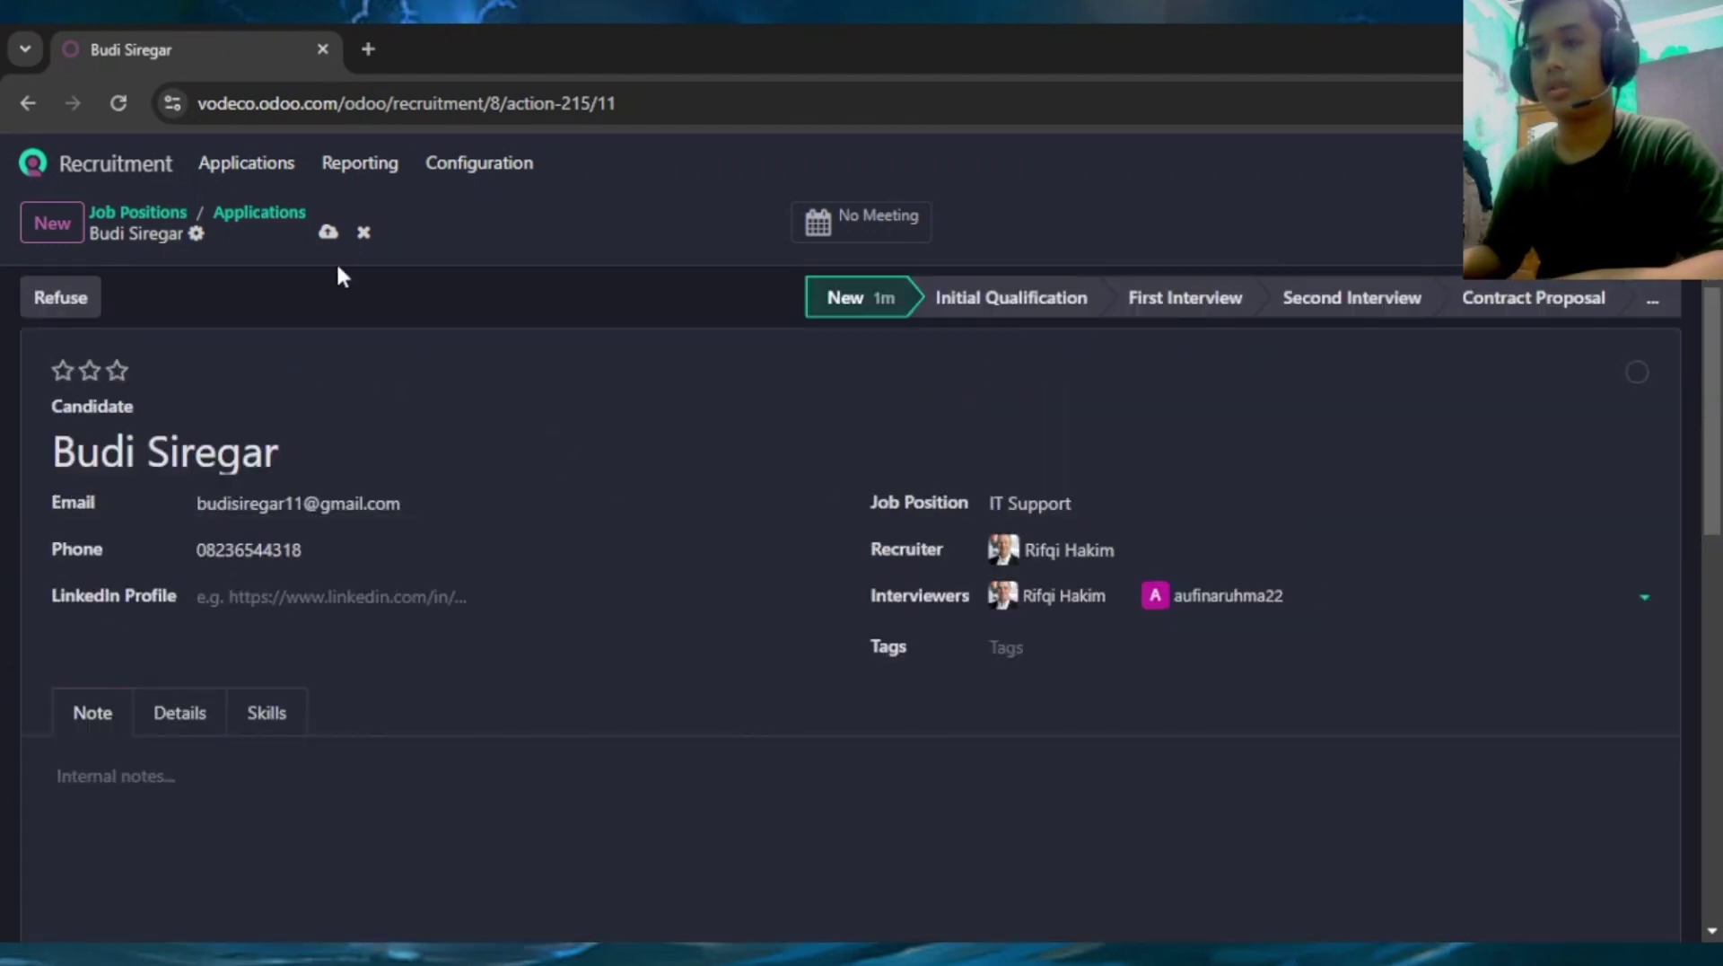
# Save the applicant record
pyautogui.click(325, 230)
pyautogui.scroll(-1, 502, 537)
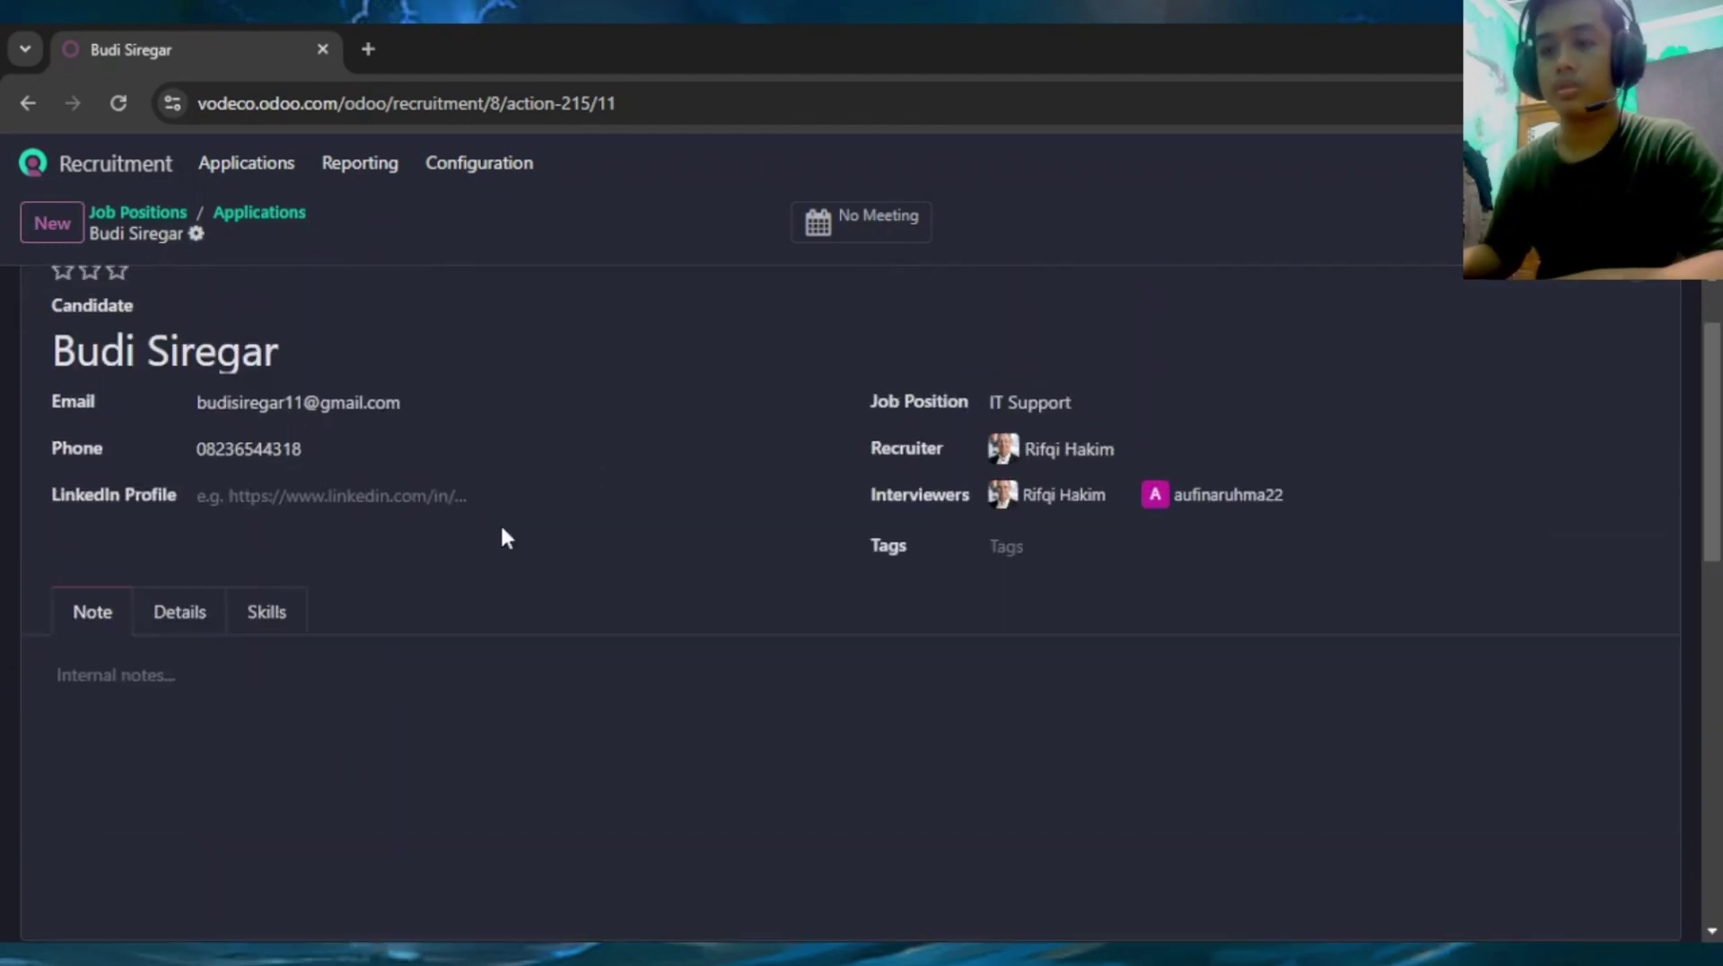
pyautogui.scroll(1, 697, 451)
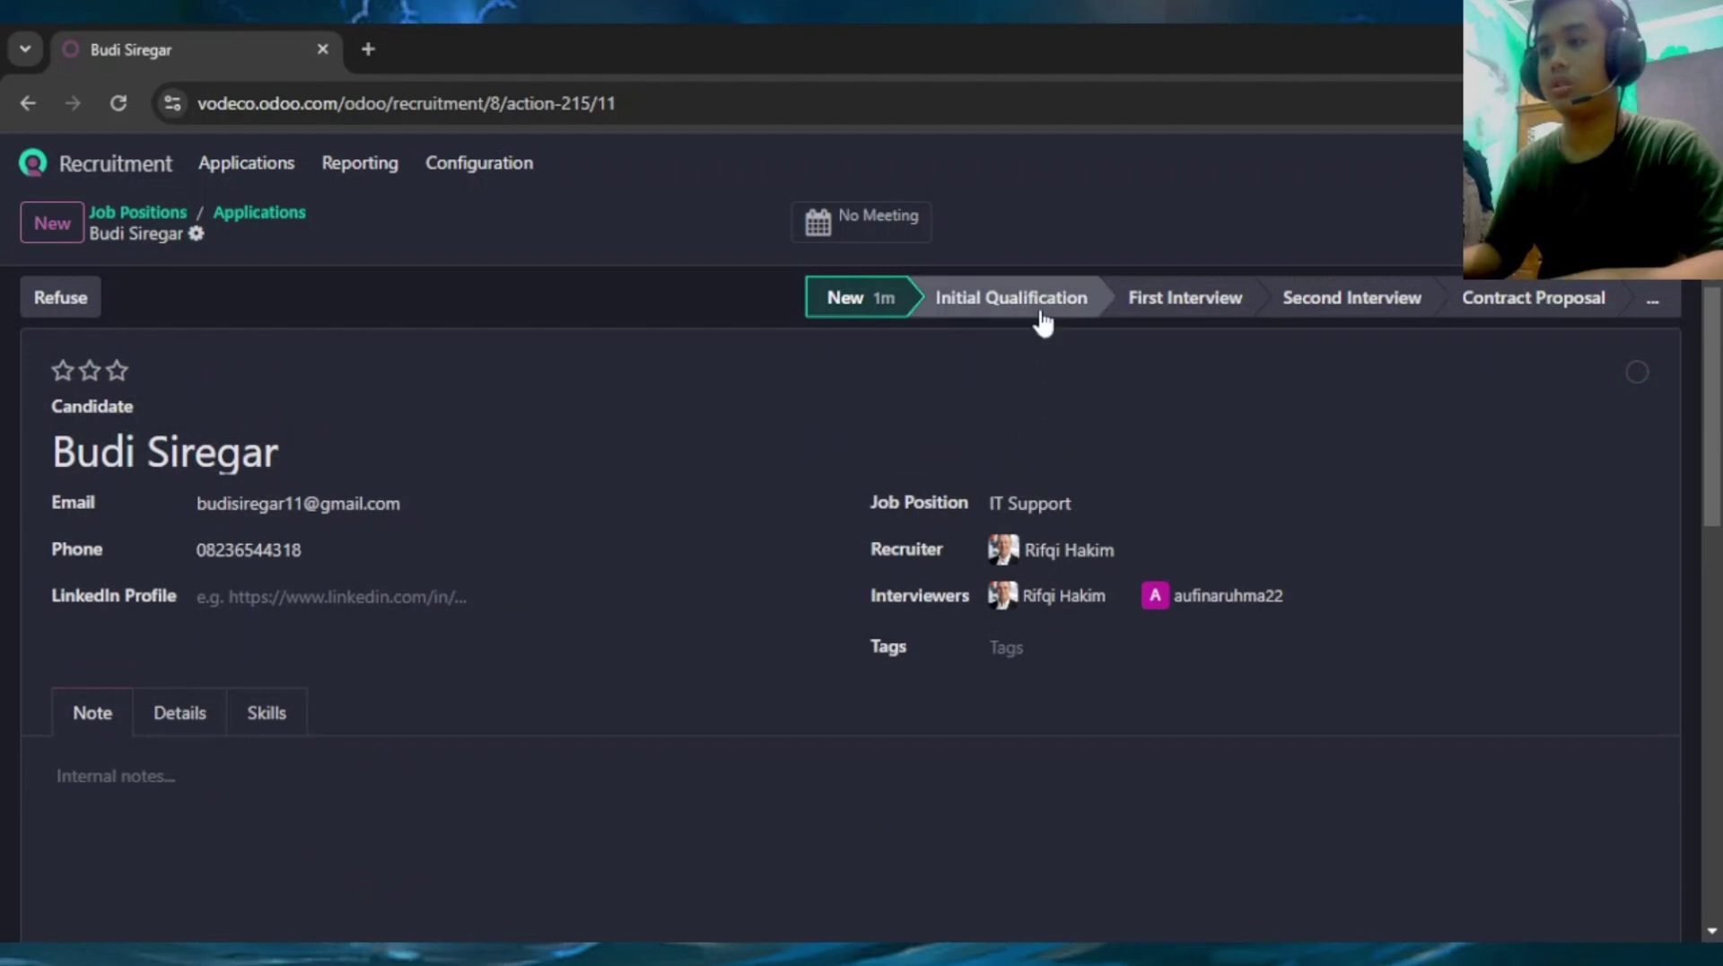
# Step the application along the stage bar: Initial Qualification, First Interview, Second Interview, then Contract Proposal
pyautogui.click(1041, 299)
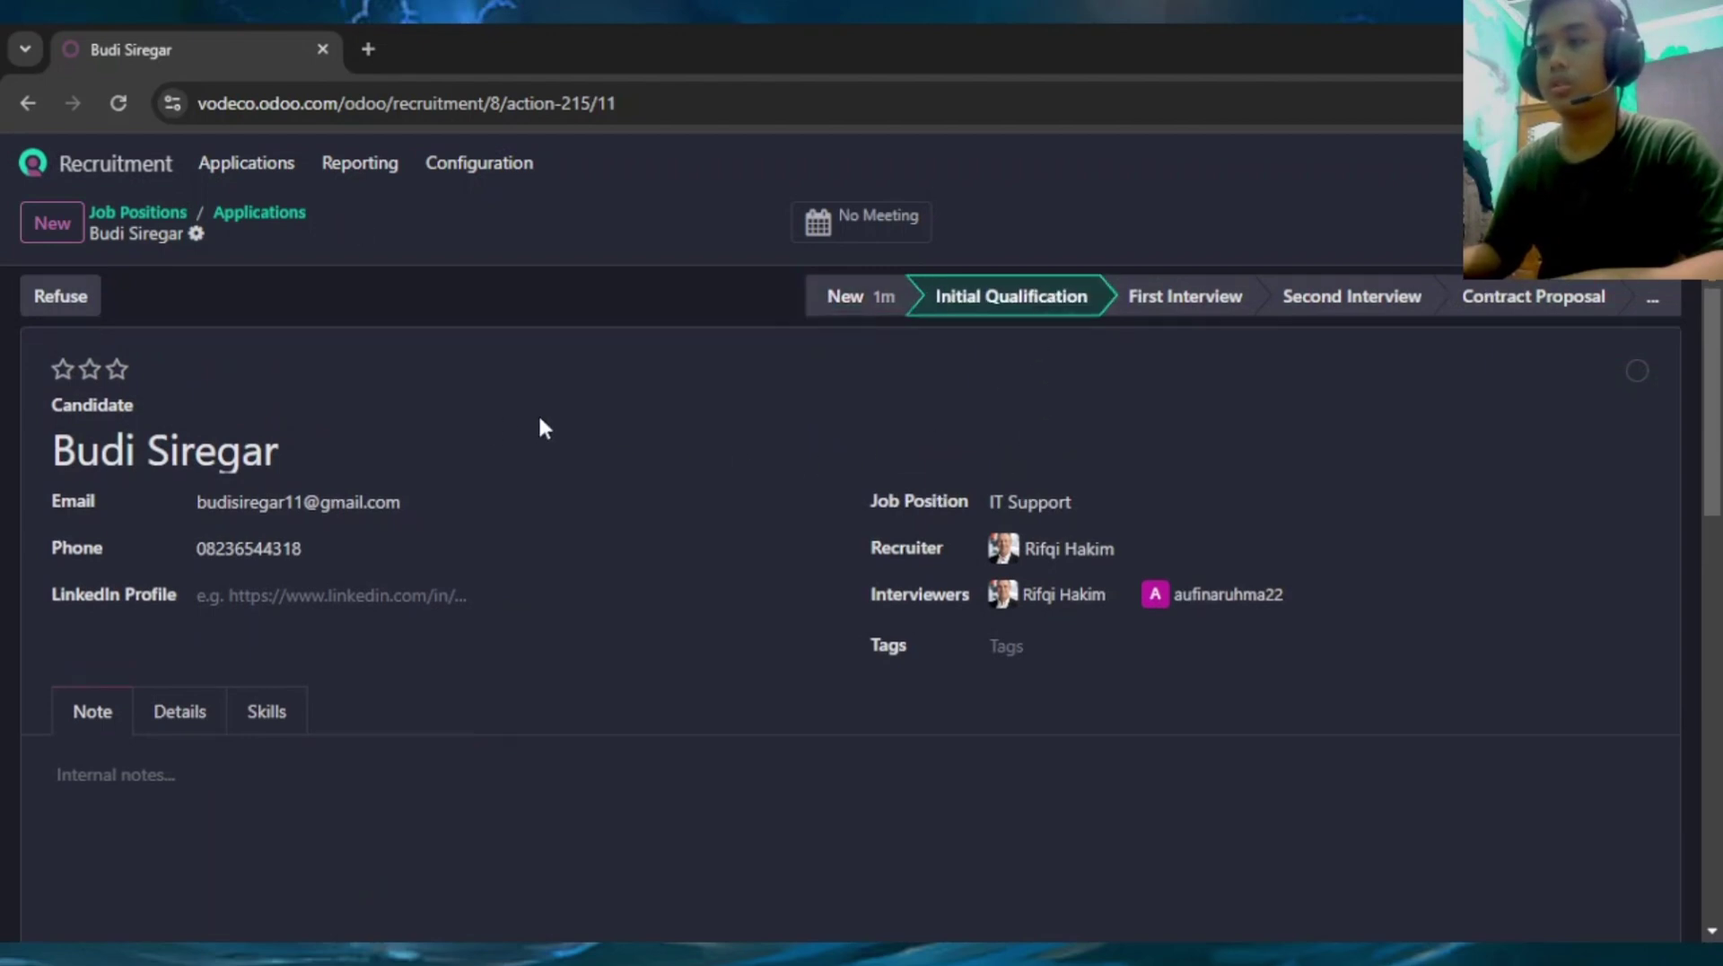
pyautogui.scroll(-5, 538, 427)
pyautogui.scroll(5, 477, 444)
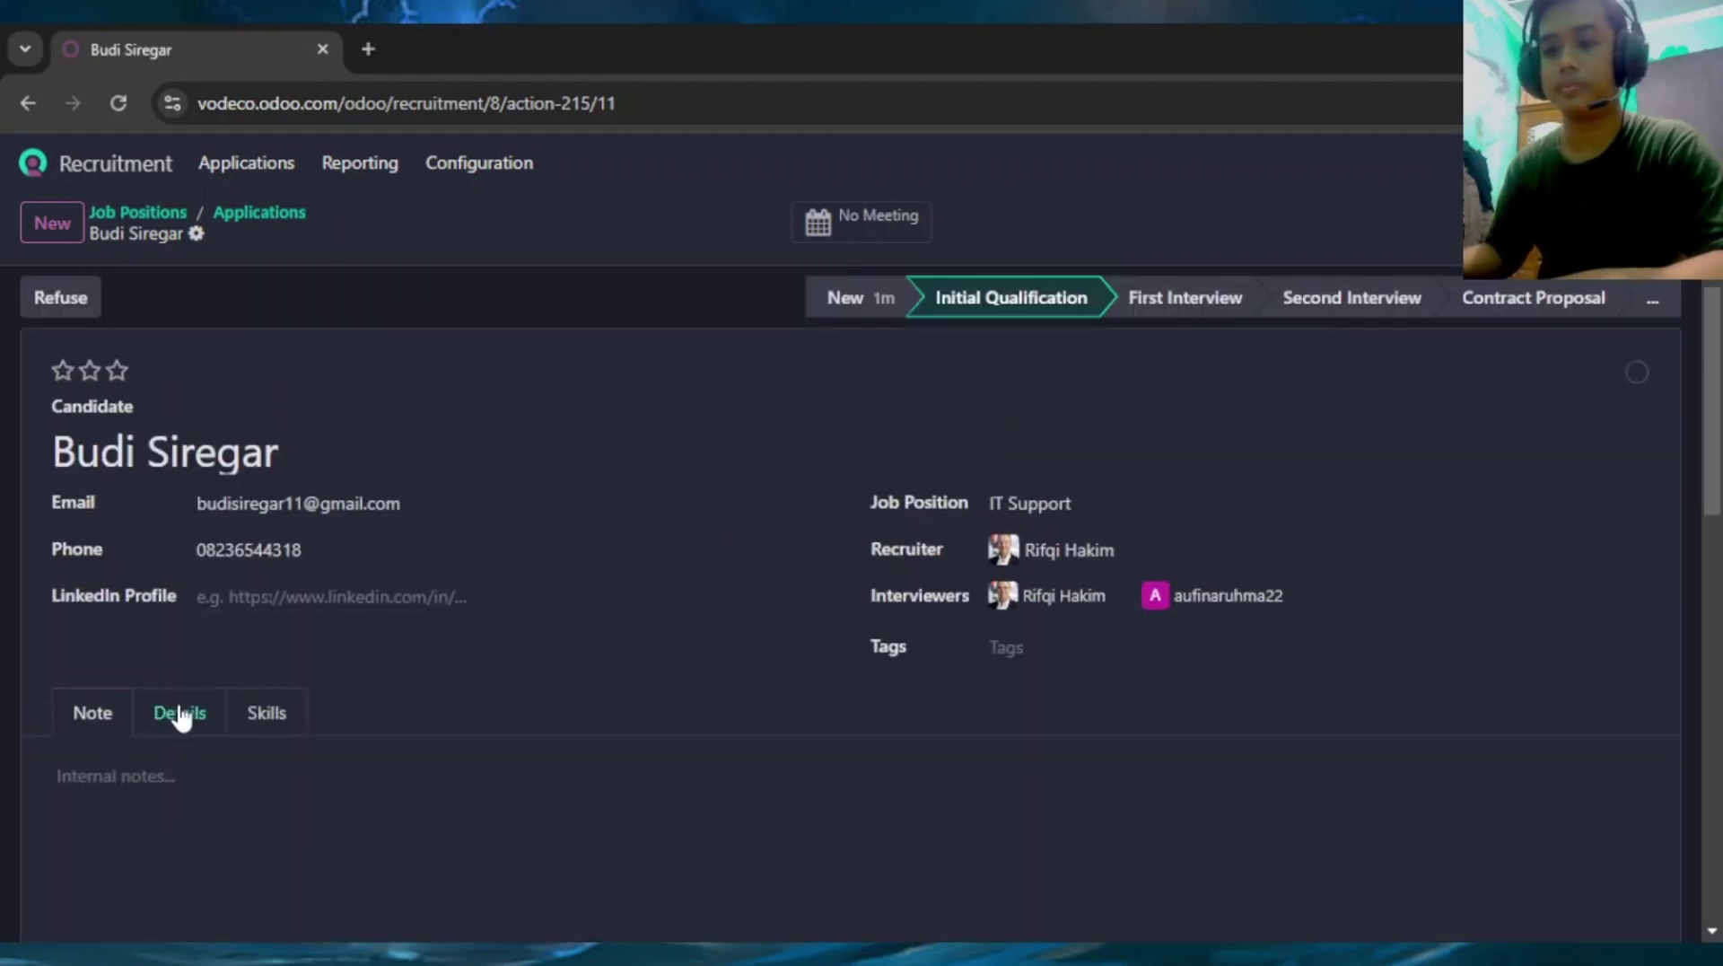
pyautogui.click(1208, 308)
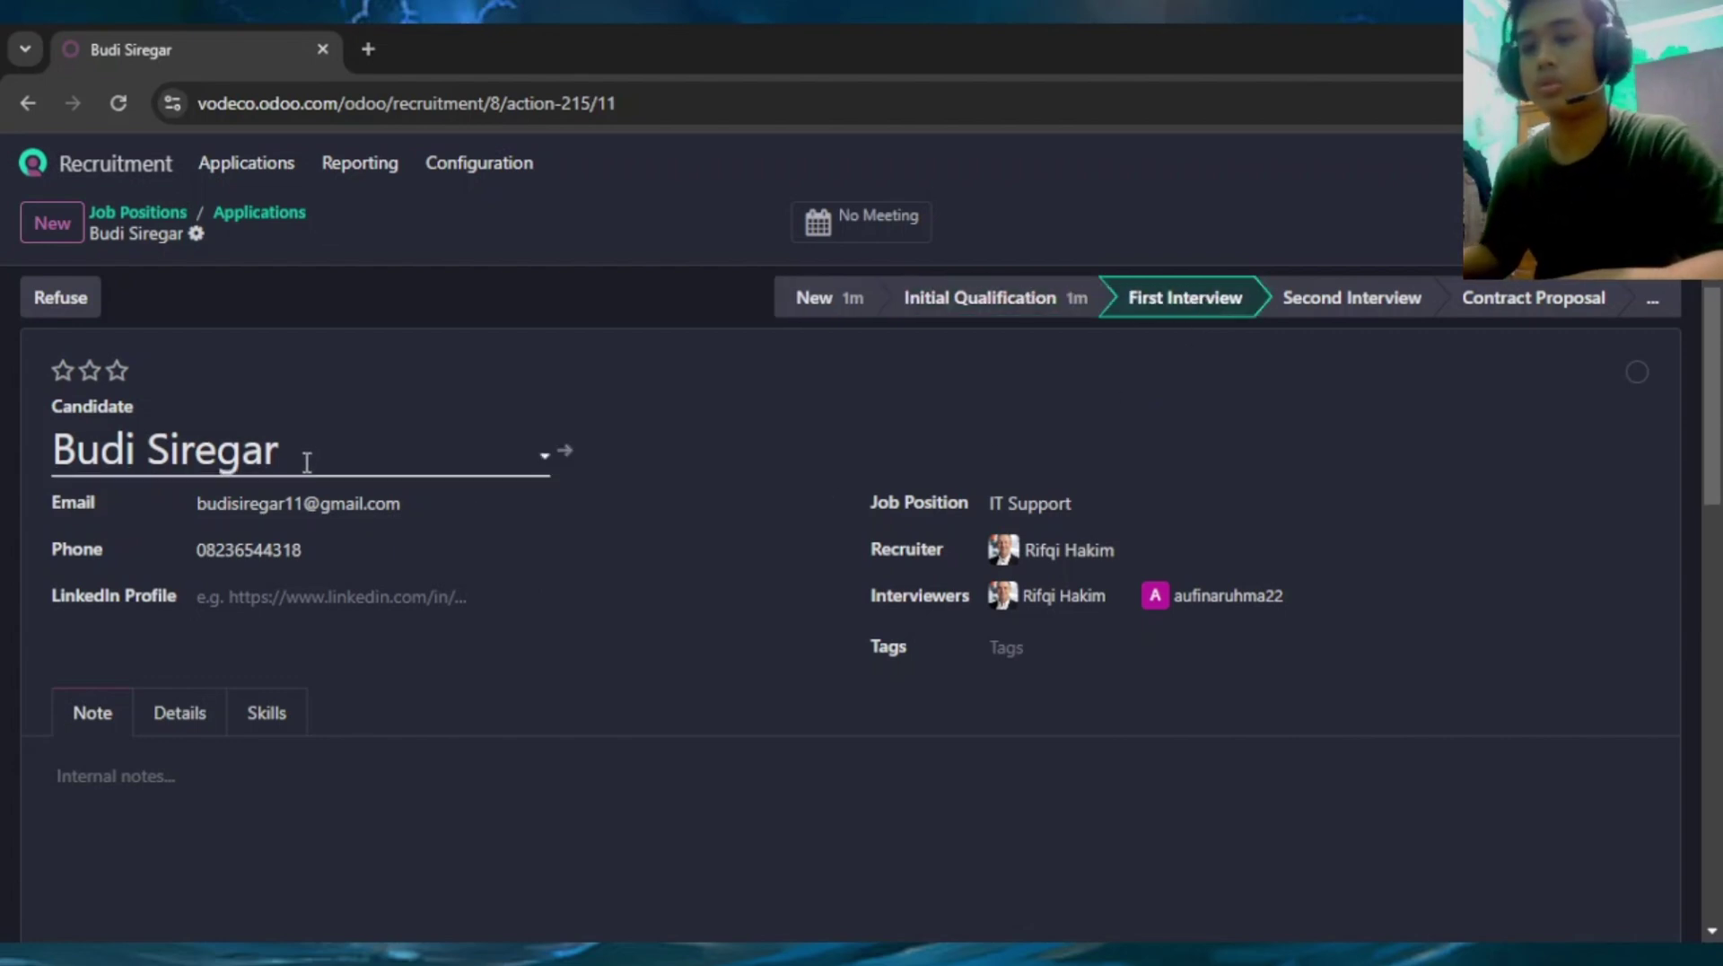
pyautogui.scroll(-1, 307, 458)
pyautogui.scroll(-1, 469, 483)
pyautogui.scroll(2, 1072, 433)
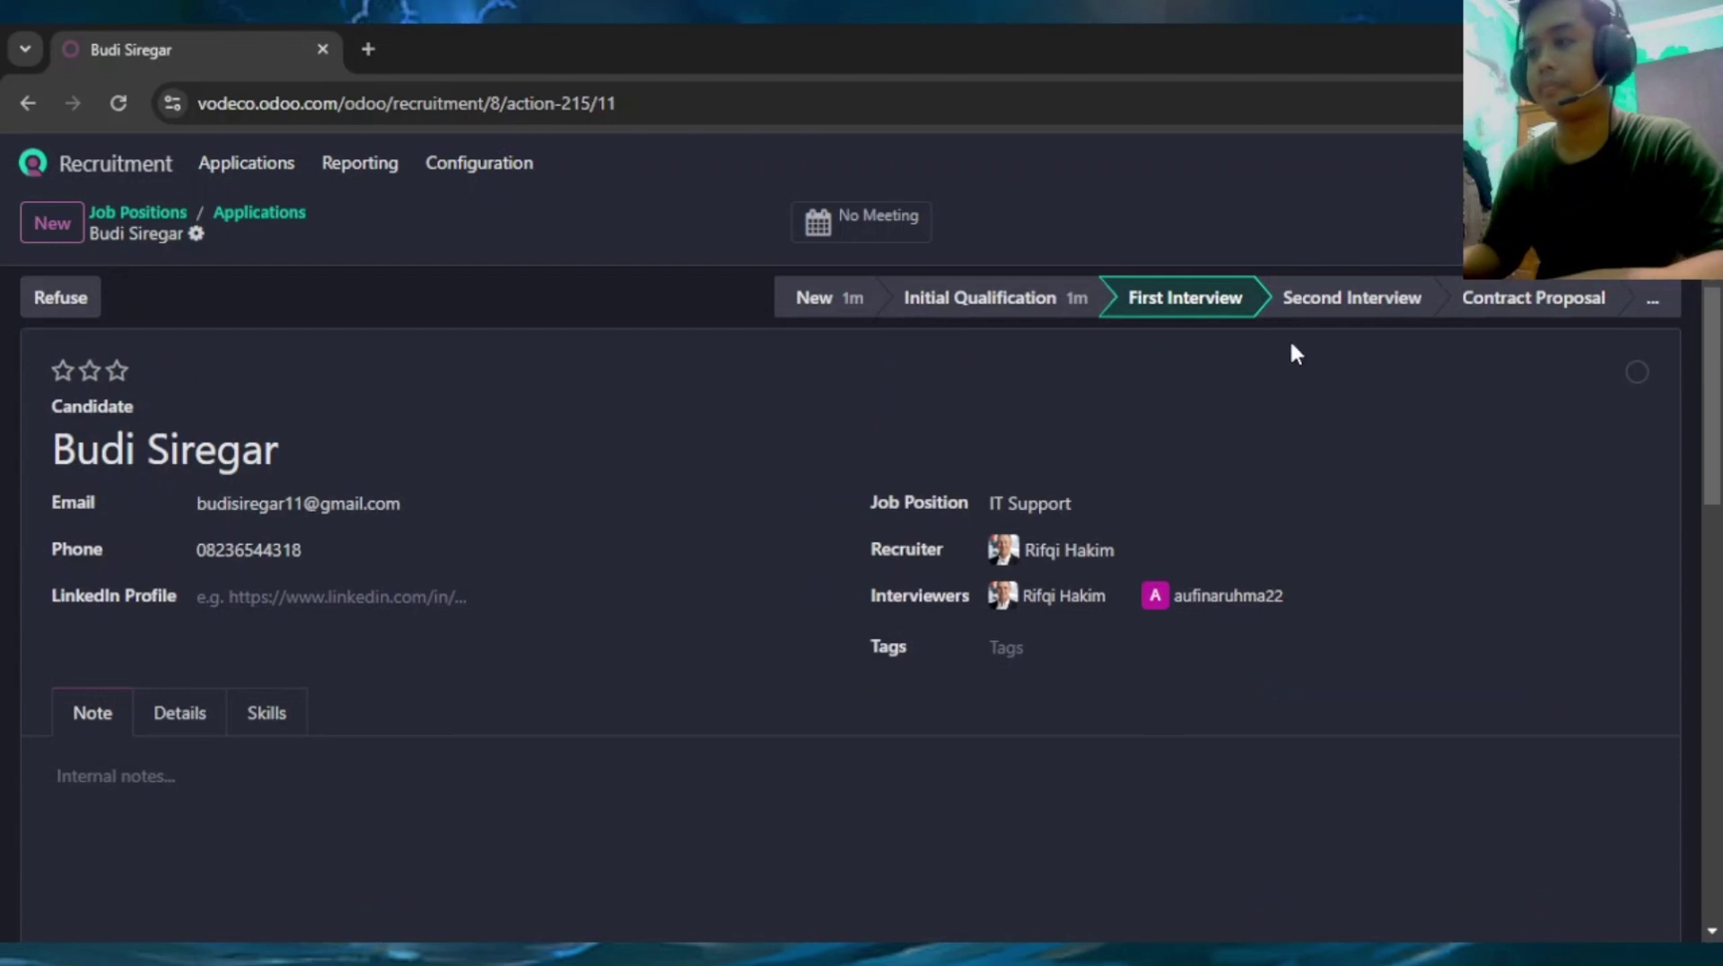
pyautogui.click(1331, 304)
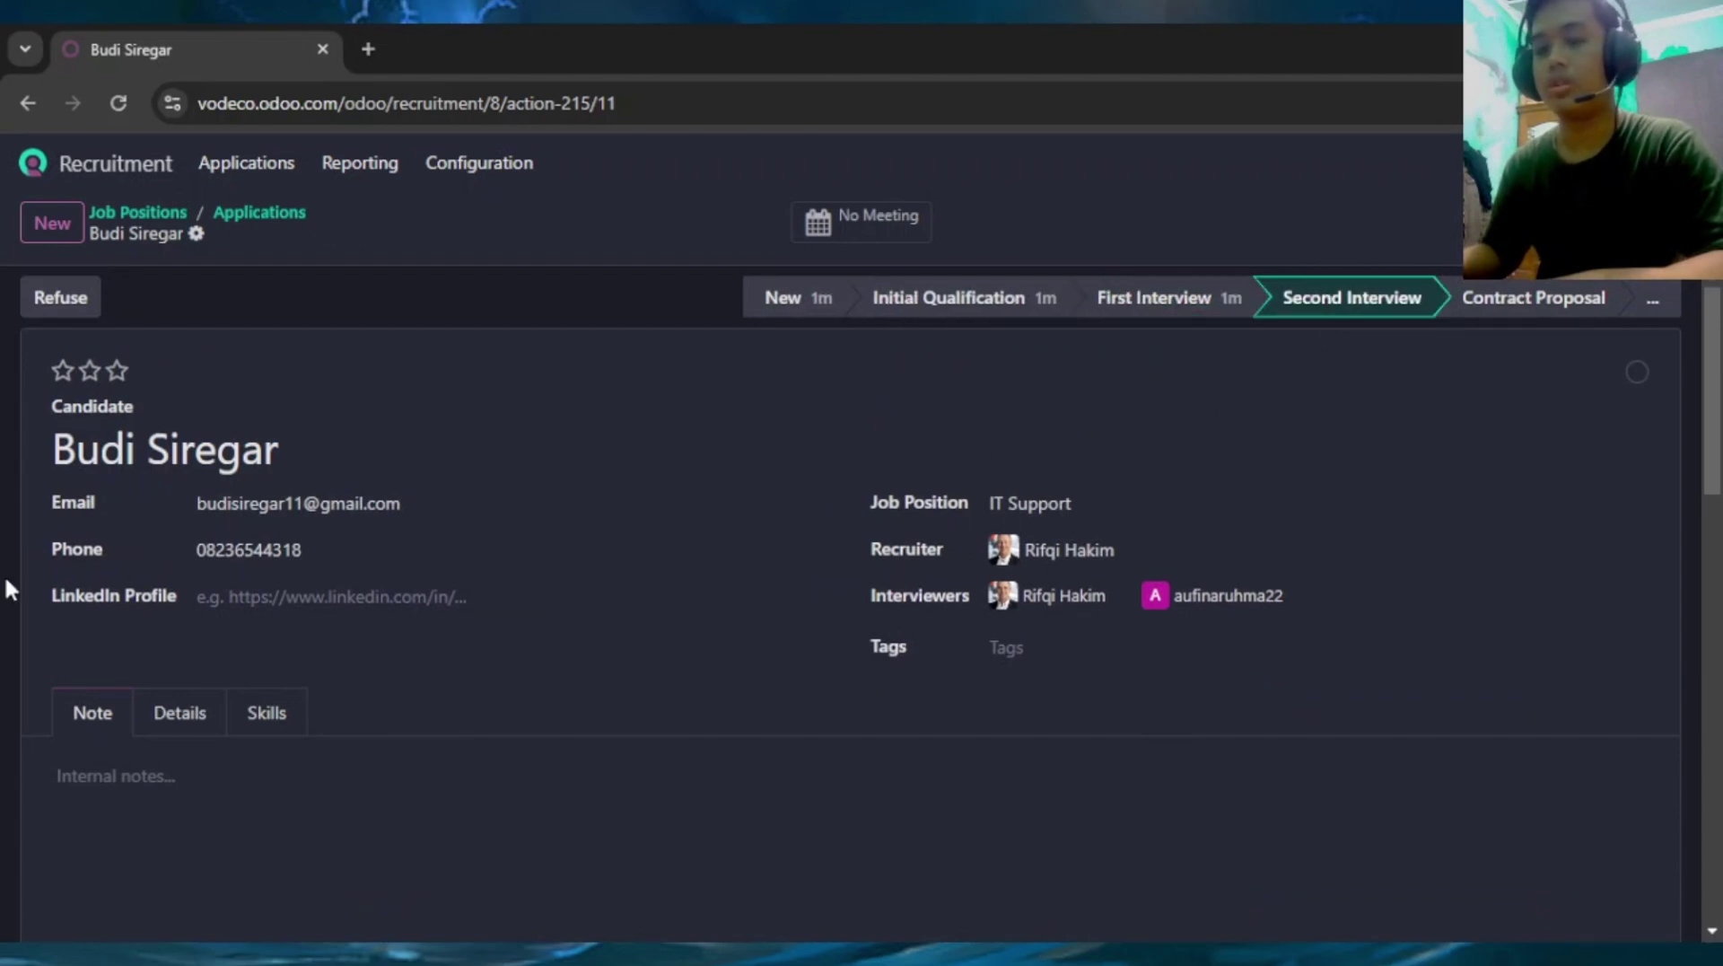
pyautogui.scroll(-5, 355, 535)
pyautogui.scroll(5, 358, 535)
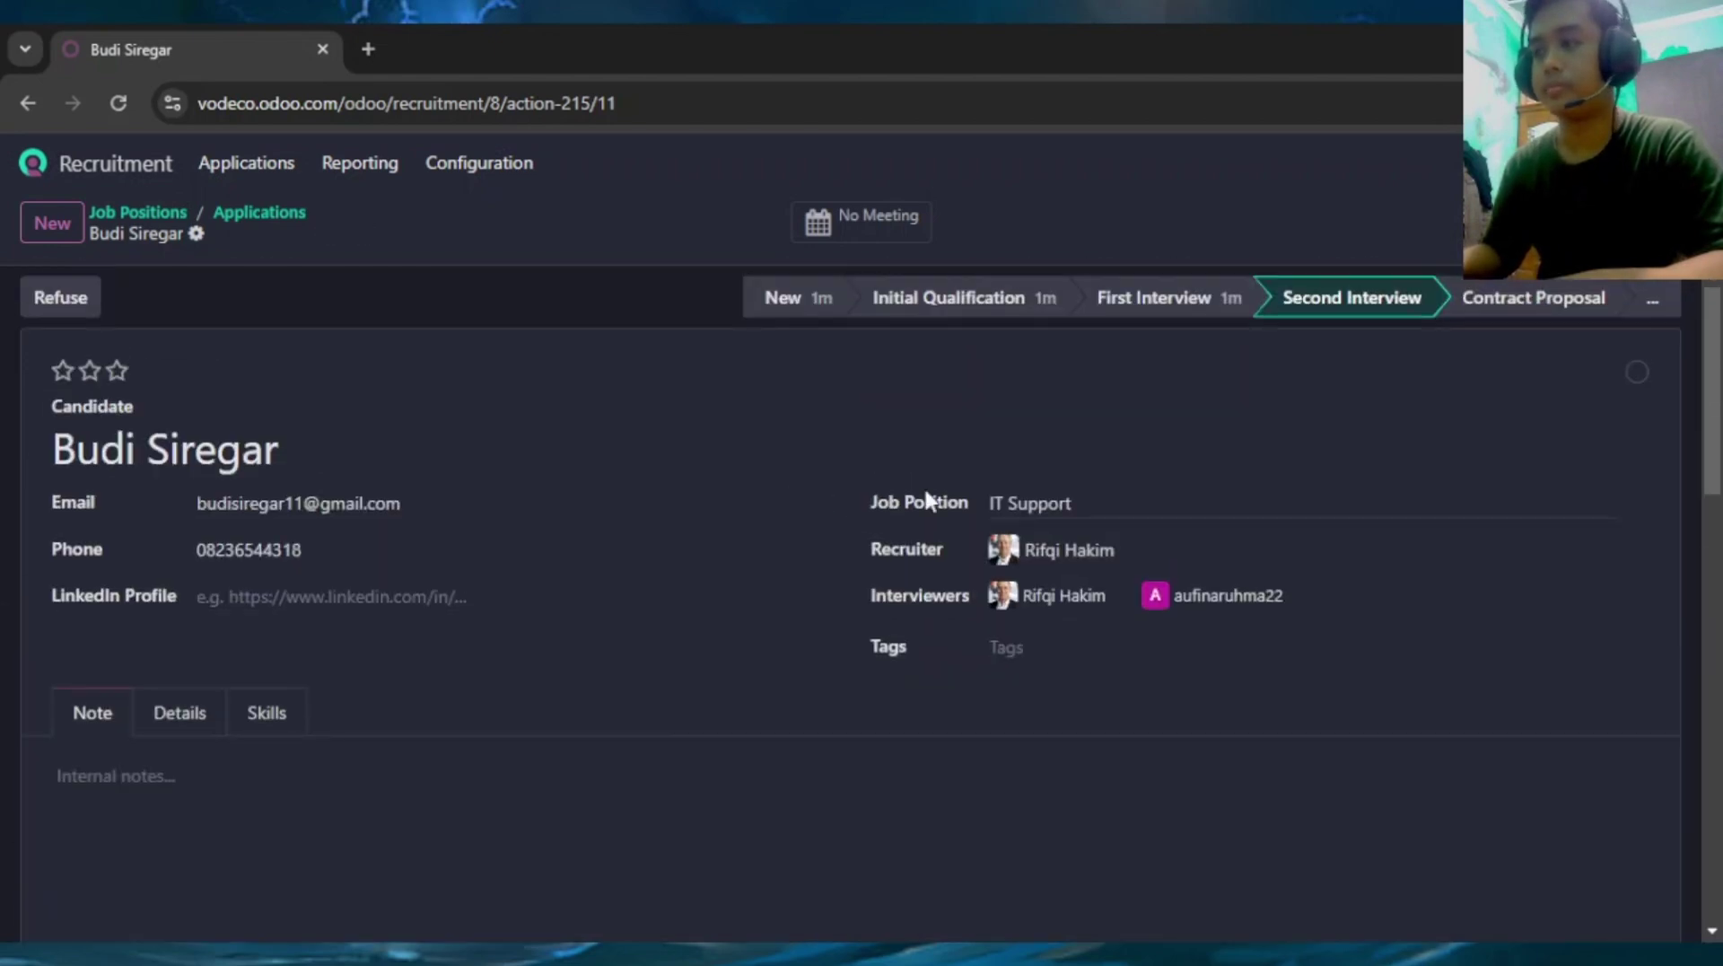
pyautogui.click(1514, 305)
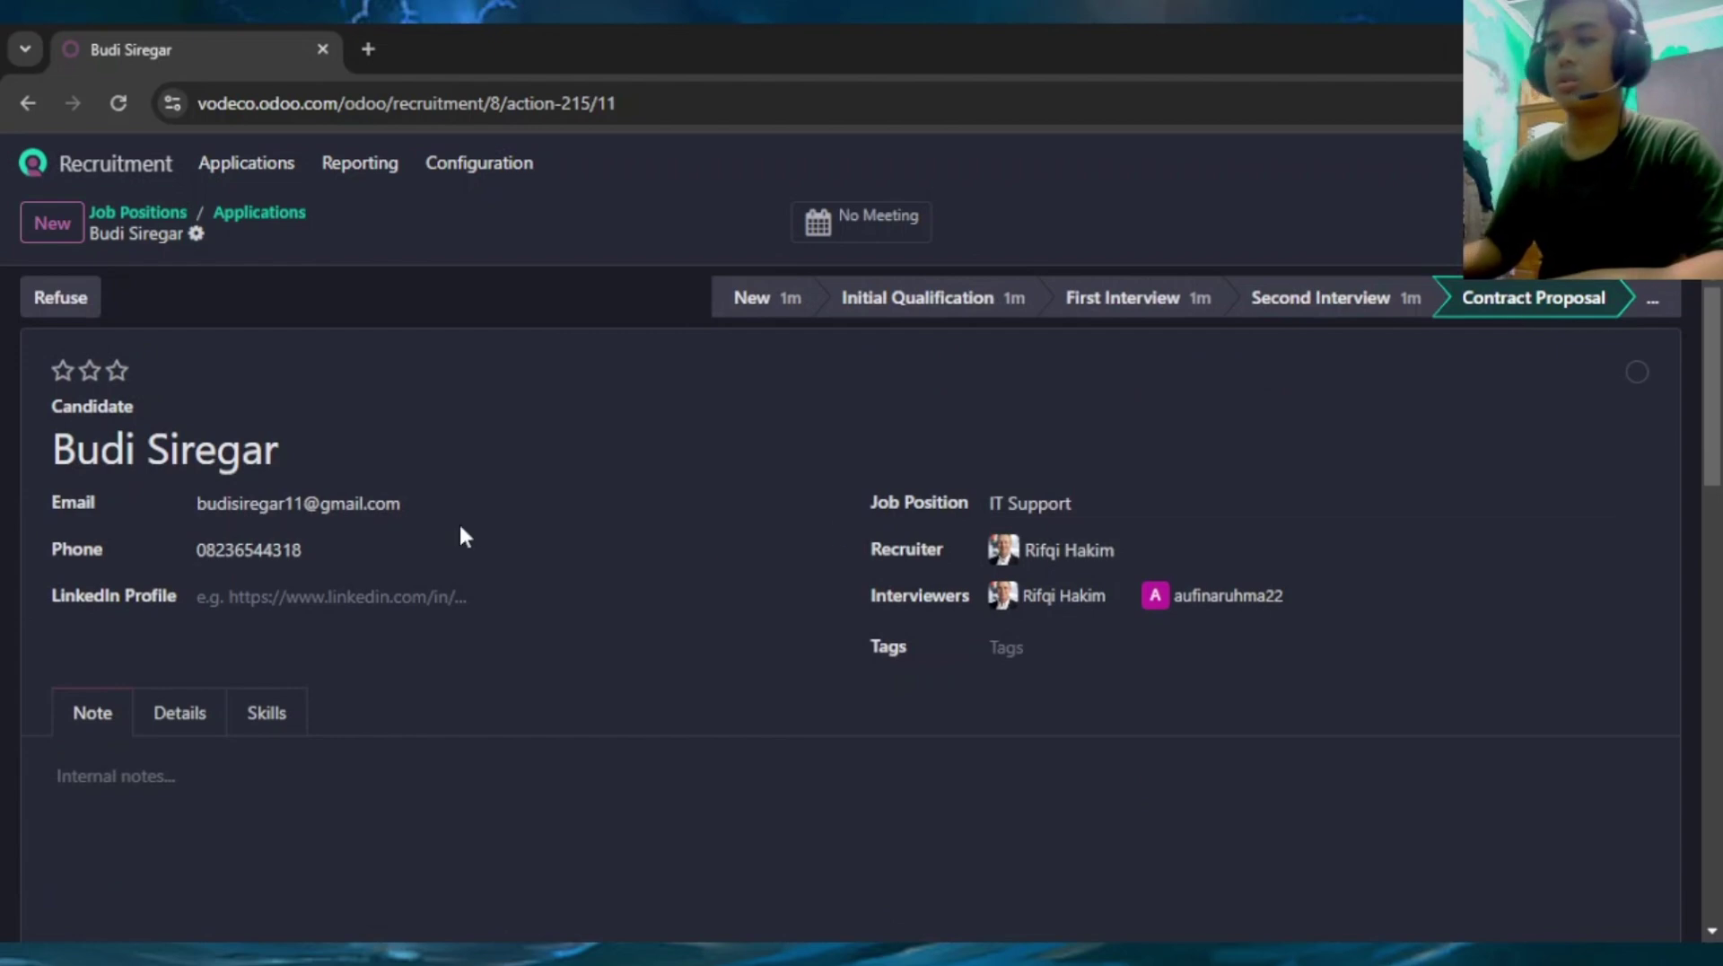
pyautogui.scroll(-4, 458, 497)
pyautogui.scroll(2, 457, 496)
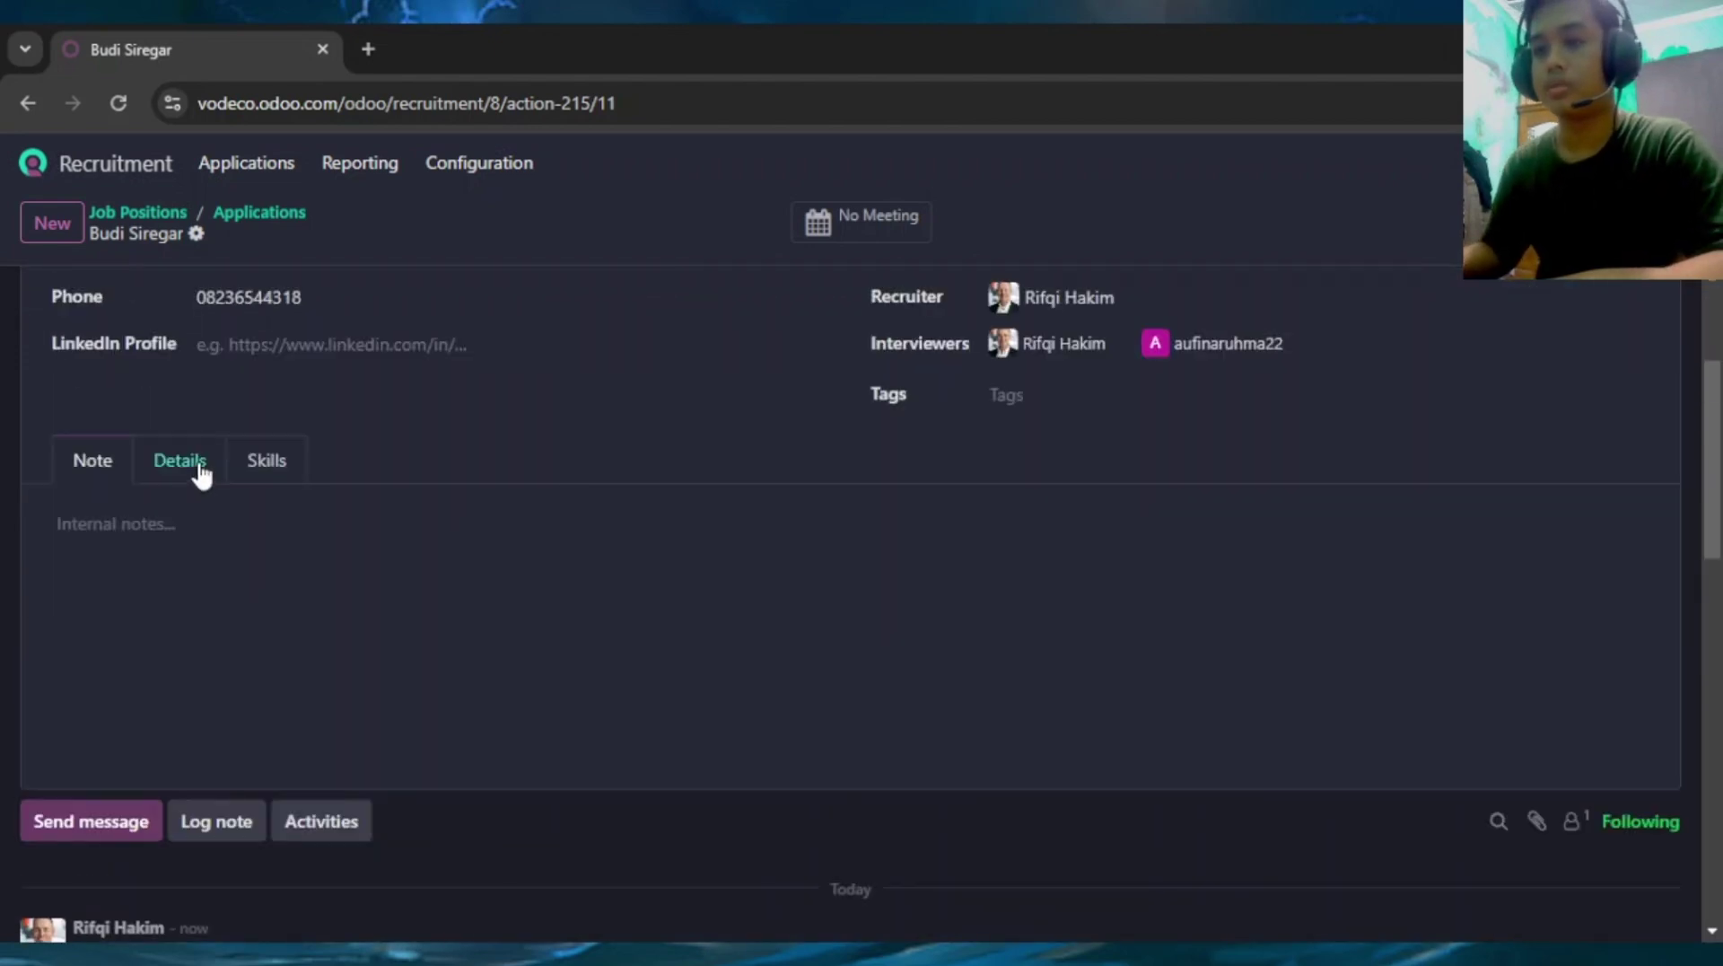
# On the Details tab, enter an expected salary of 400 and a proposed salary of 350
pyautogui.click(200, 471)
pyautogui.scroll(-2, 519, 450)
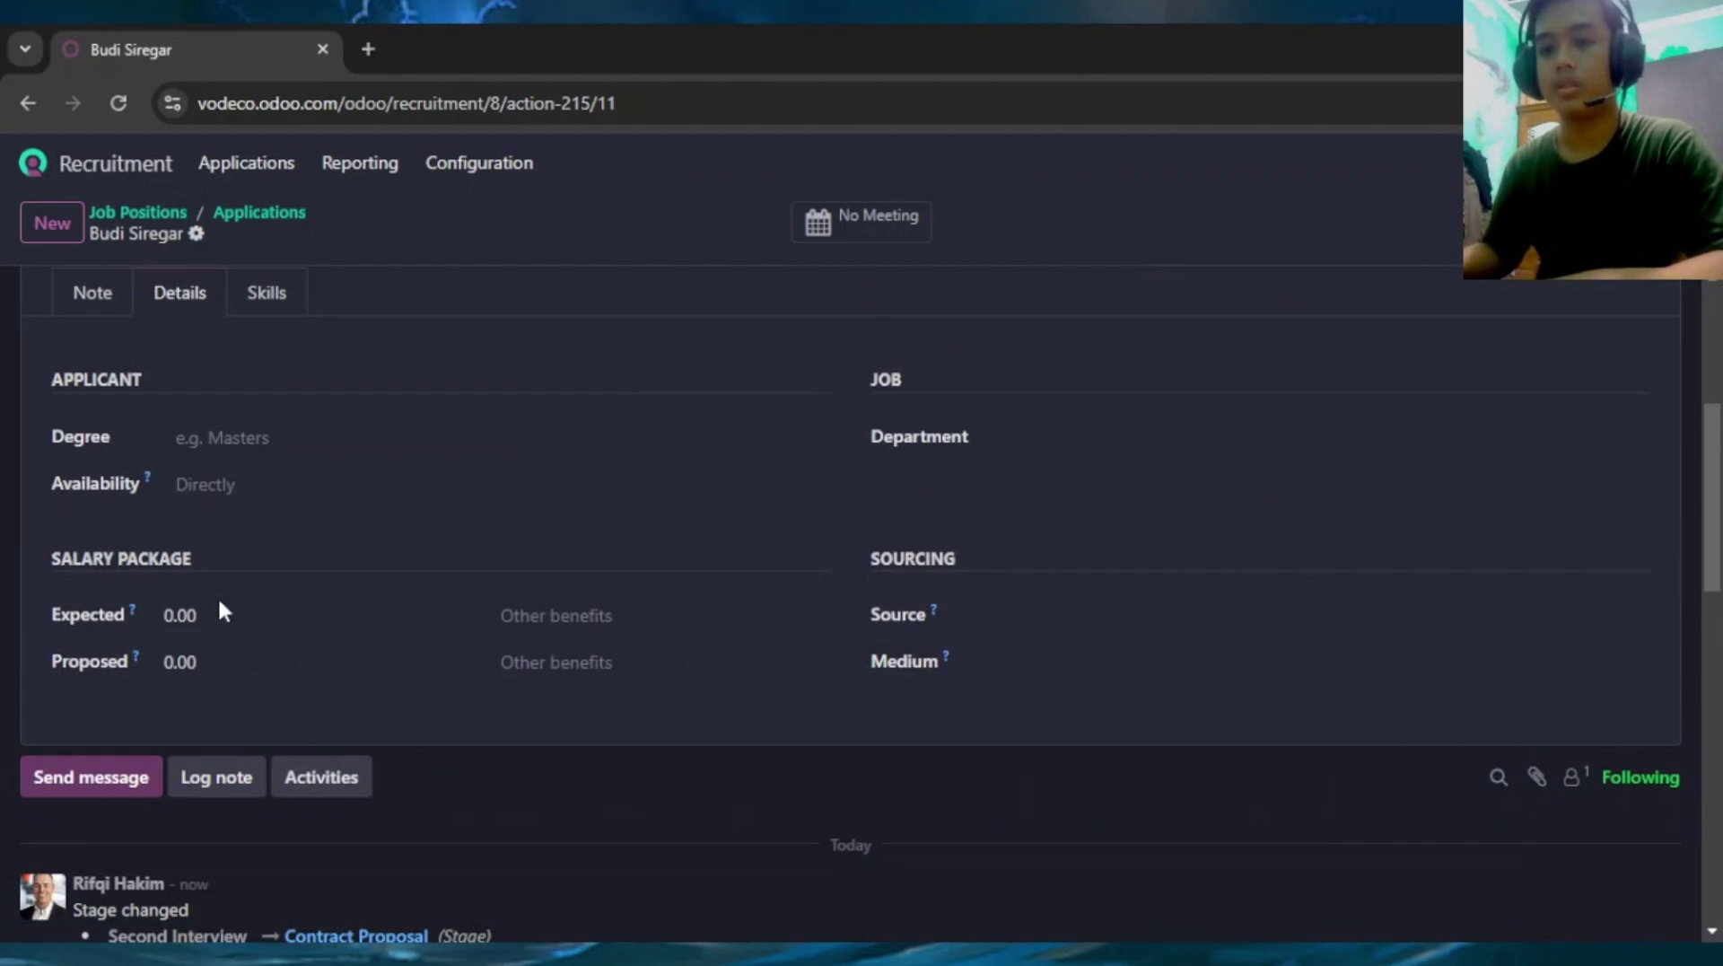
pyautogui.click(230, 620)
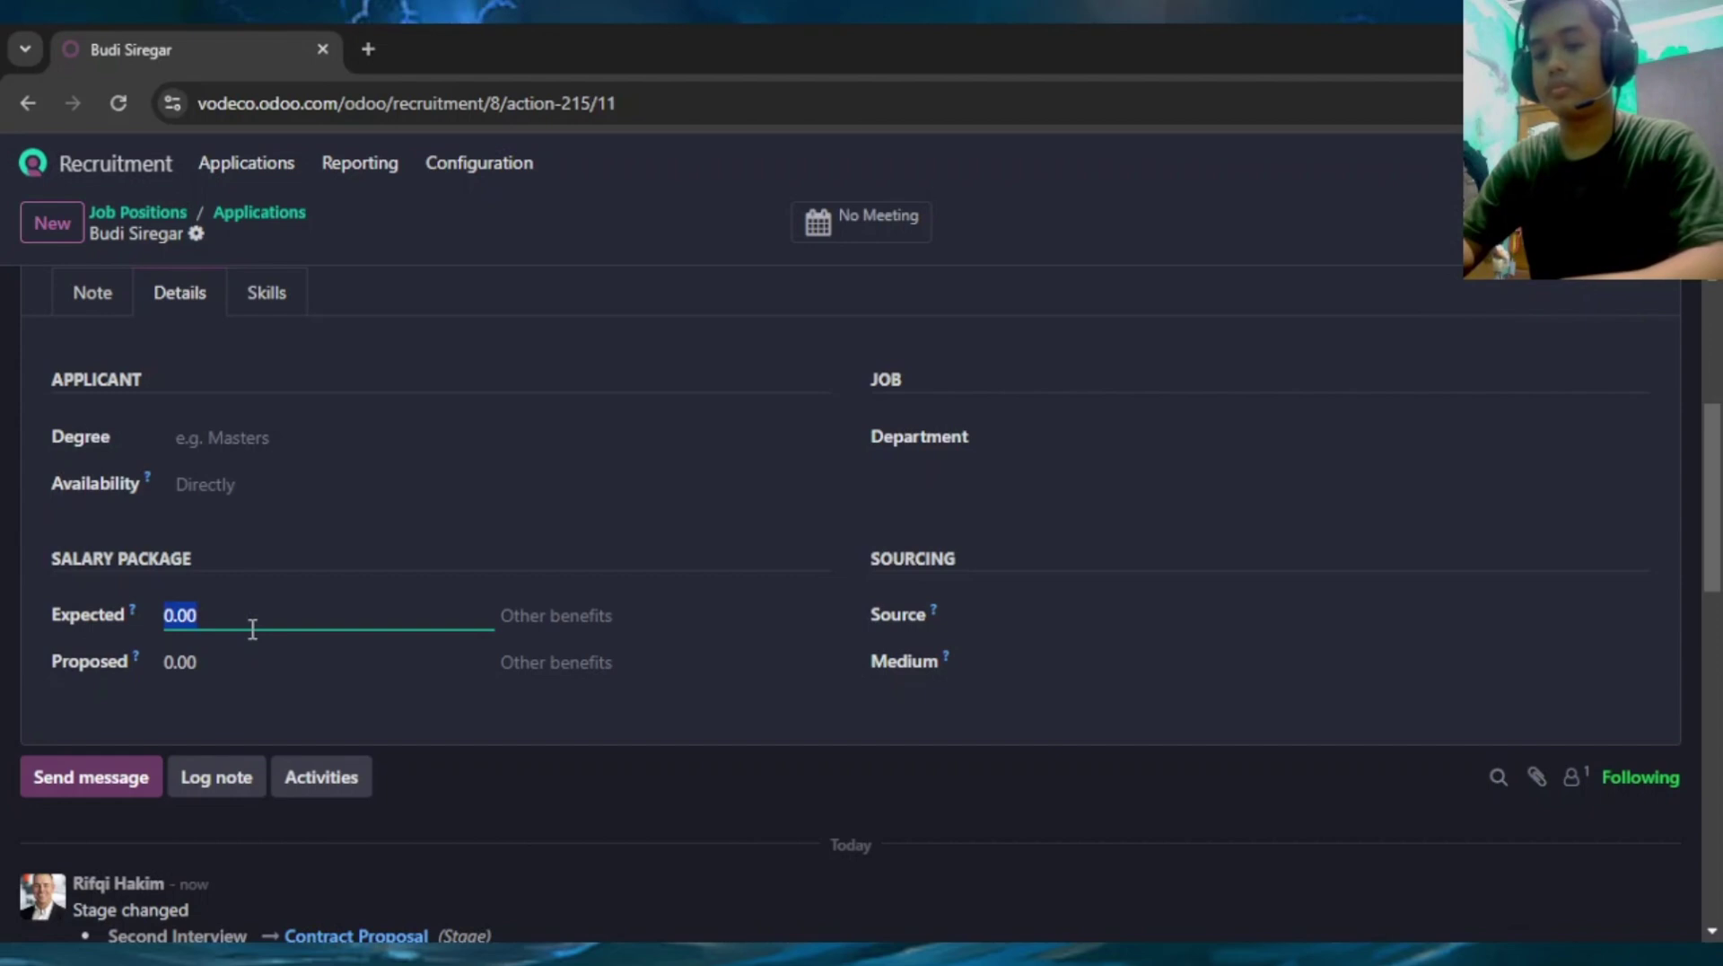
pyautogui.write('400')
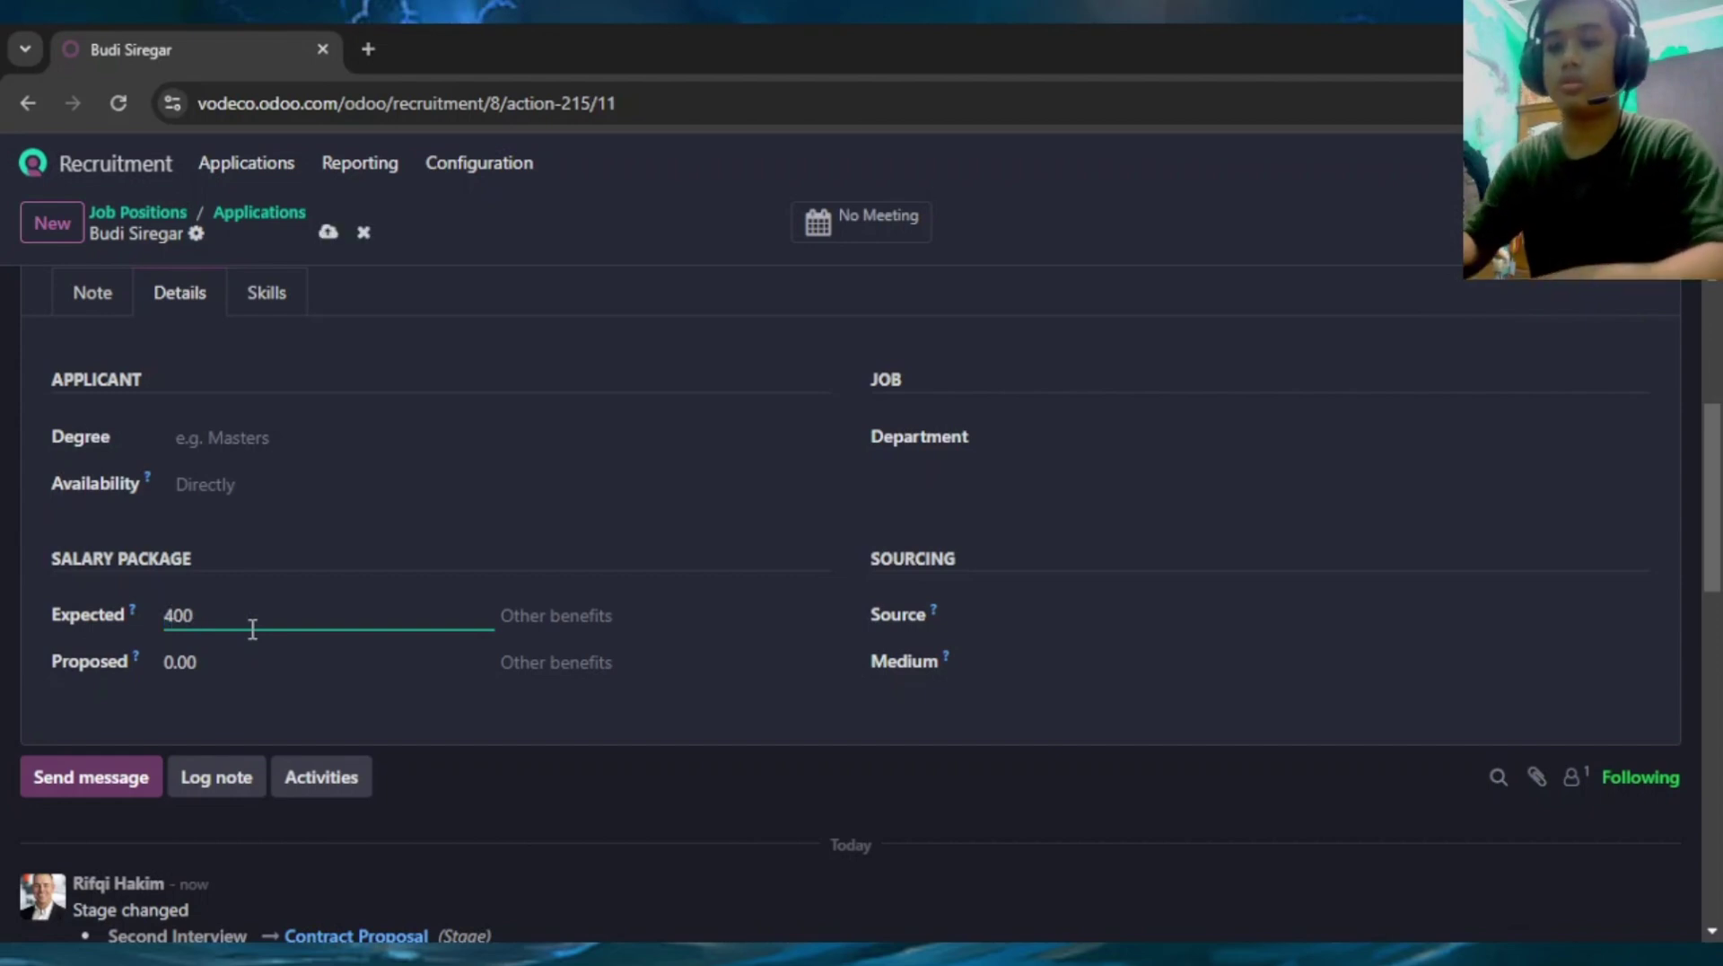
pyautogui.click(367, 669)
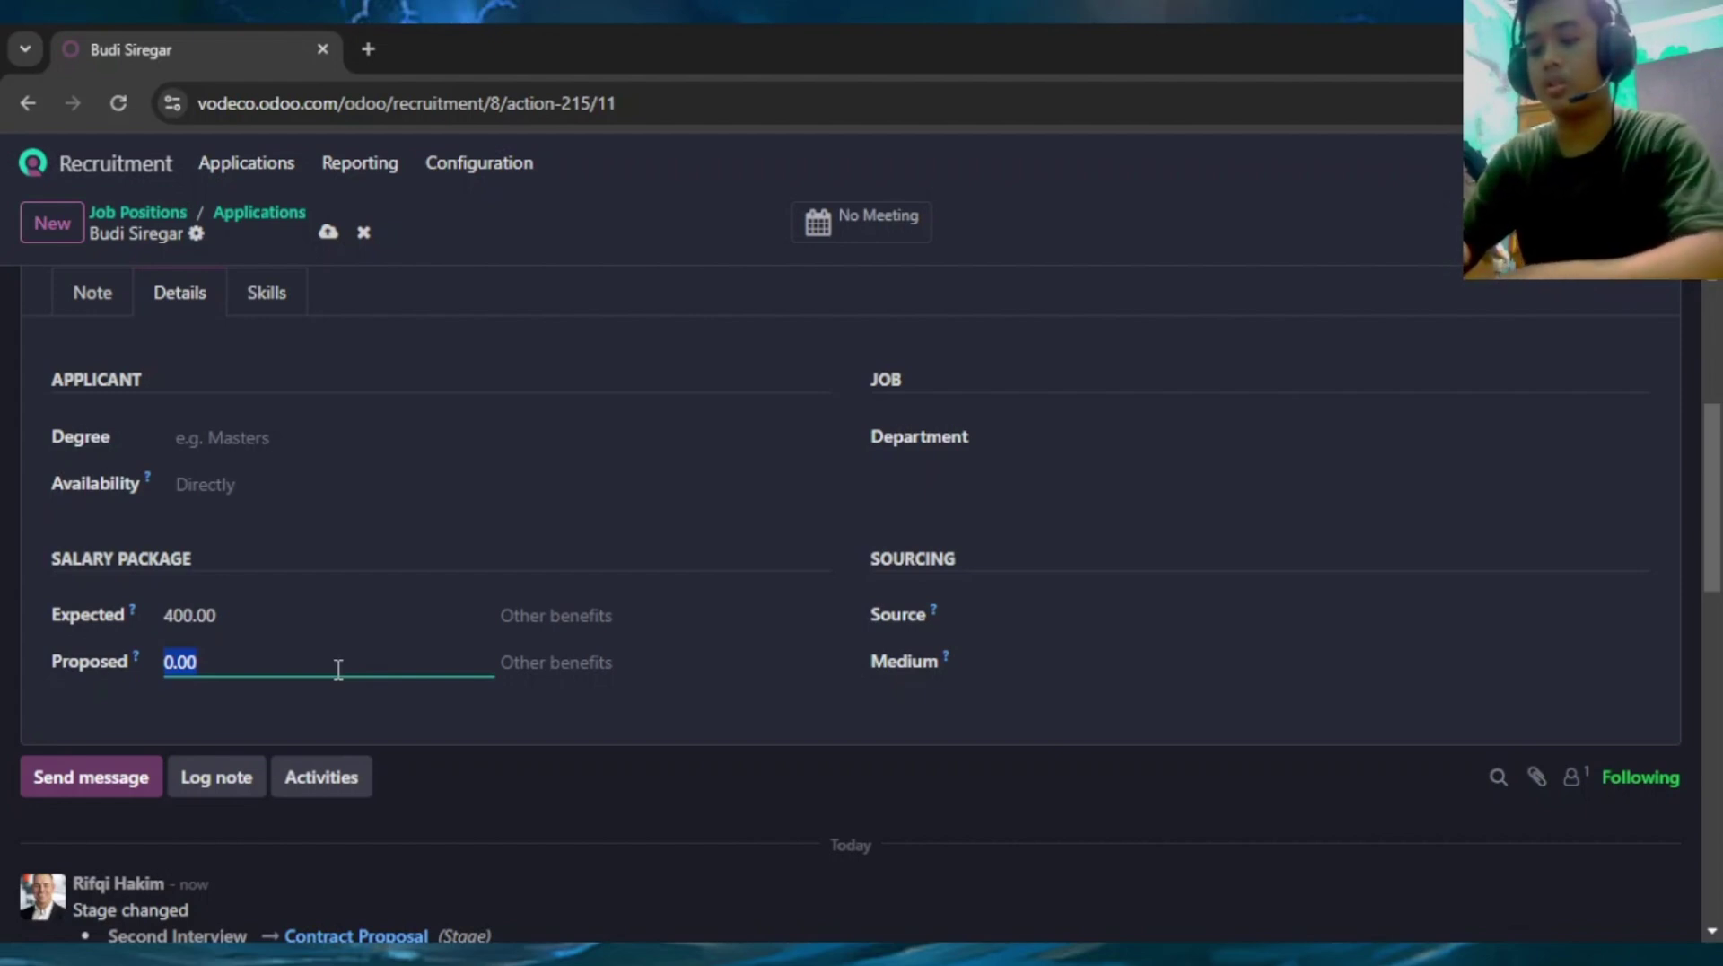
pyautogui.write('350')
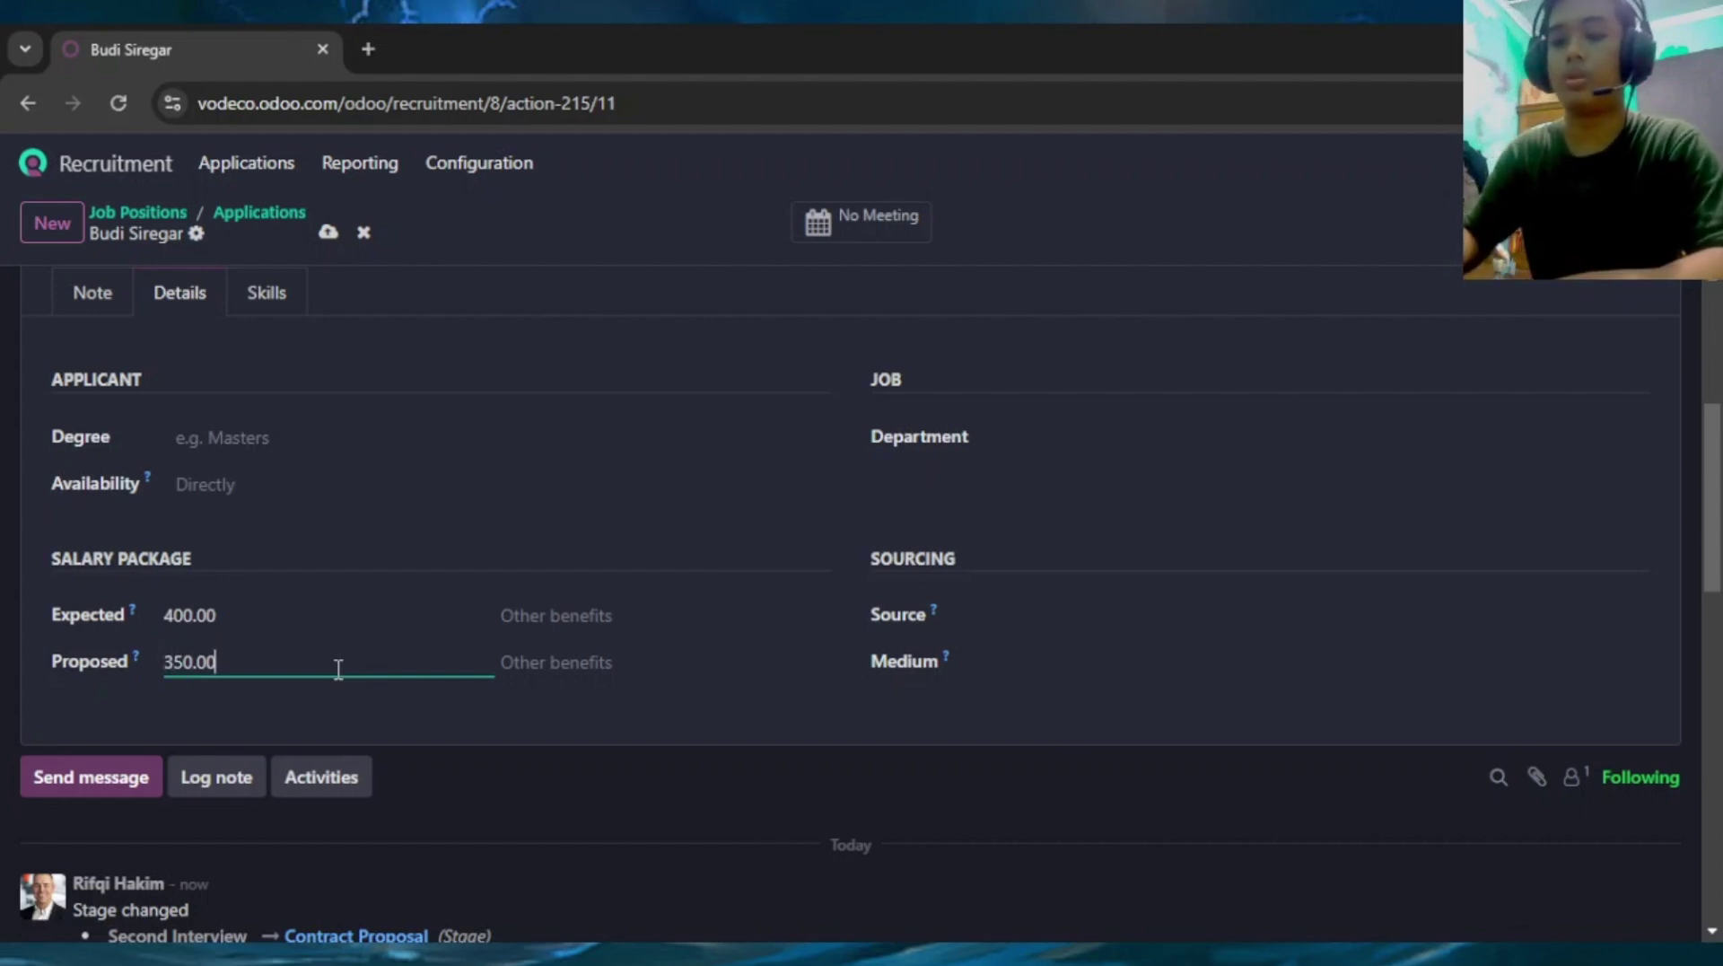
pyautogui.scroll(5, 352, 630)
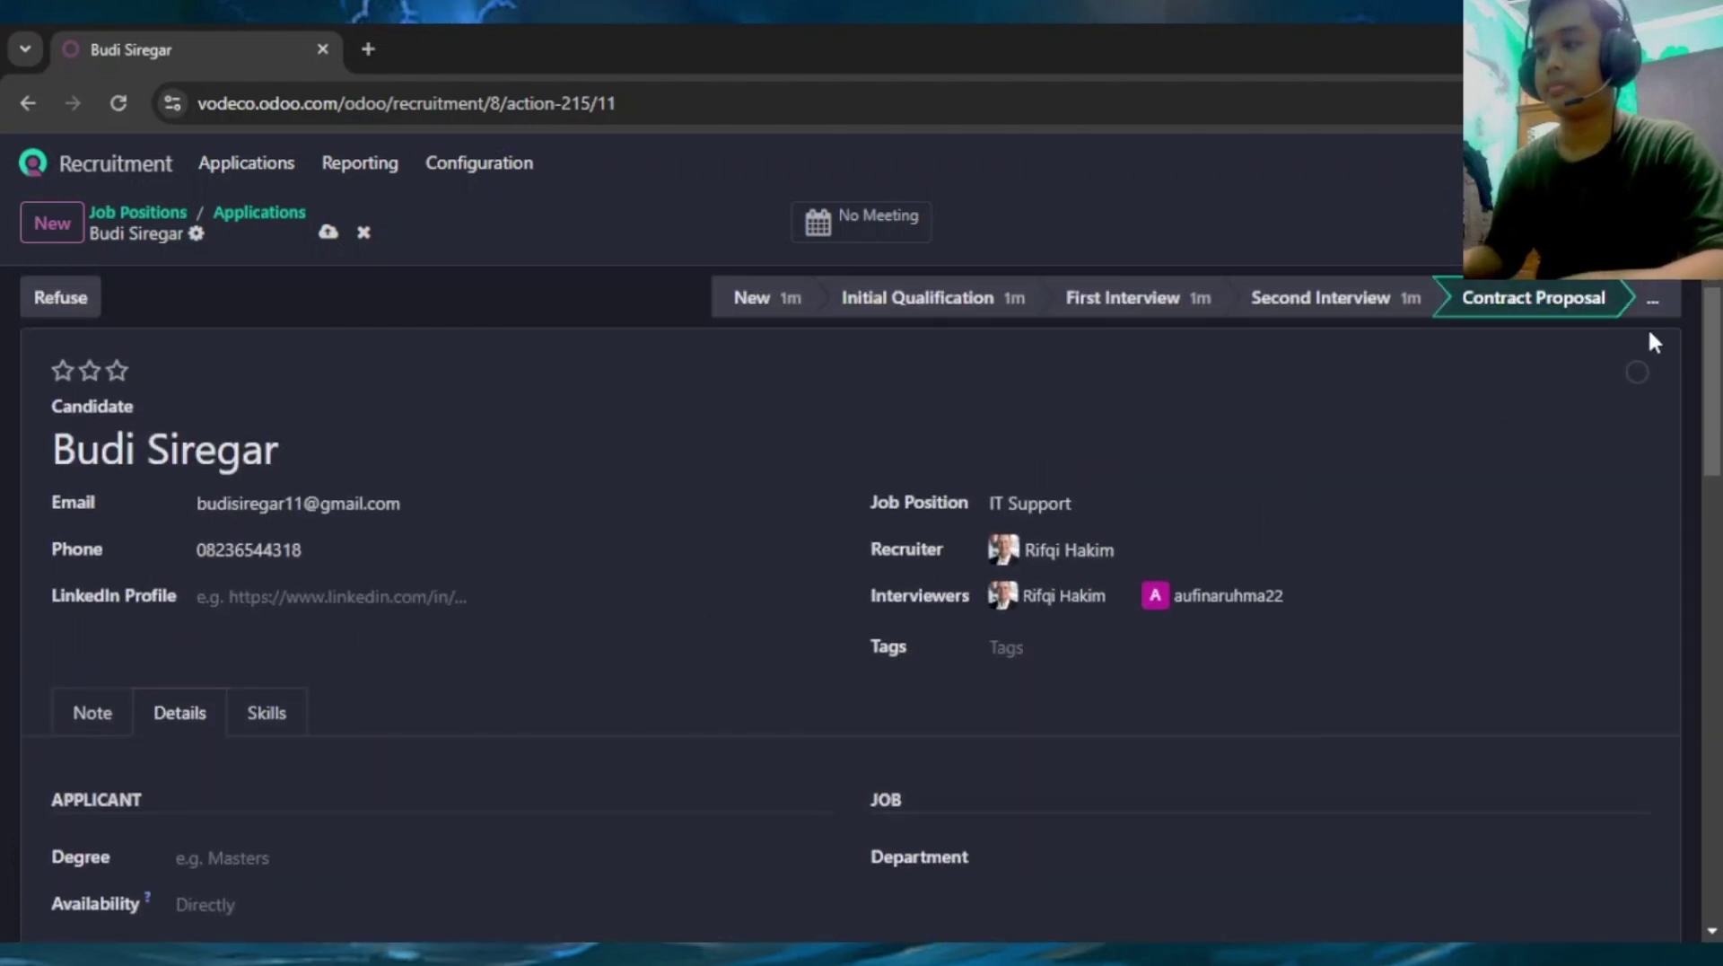
# Set the application's stage to Contract Signed, marking the applicant hired
pyautogui.click(1655, 304)
pyautogui.click(1554, 368)
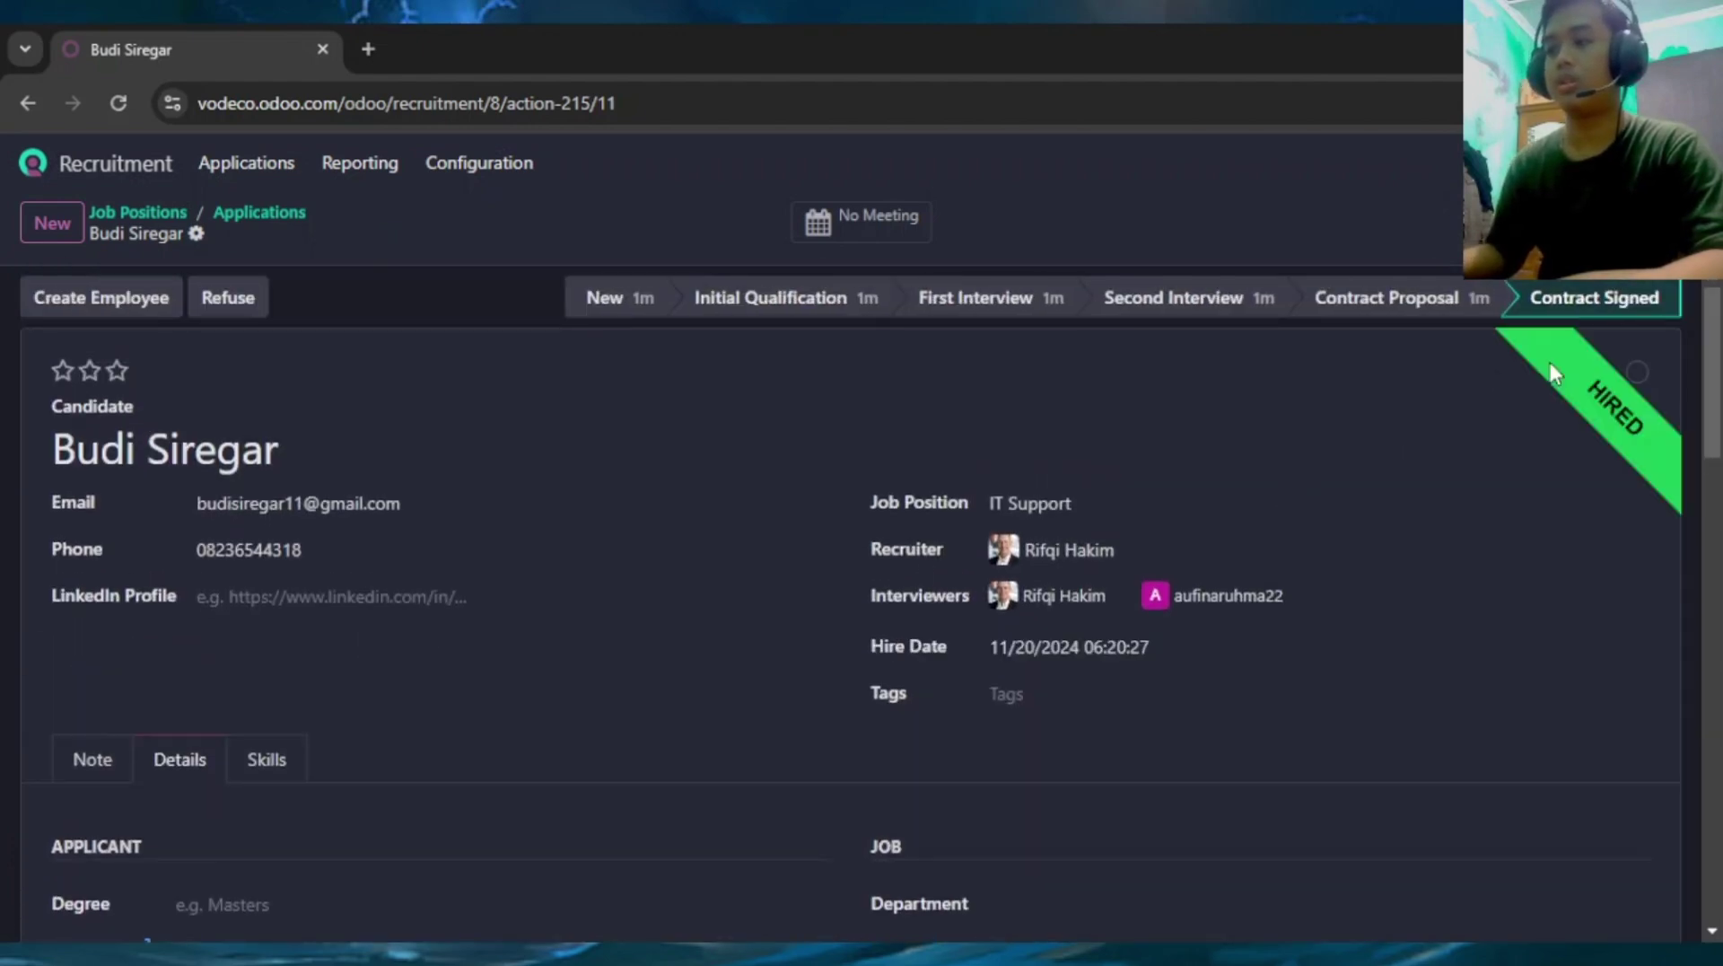
pyautogui.scroll(-5, 618, 461)
pyautogui.scroll(5, 589, 454)
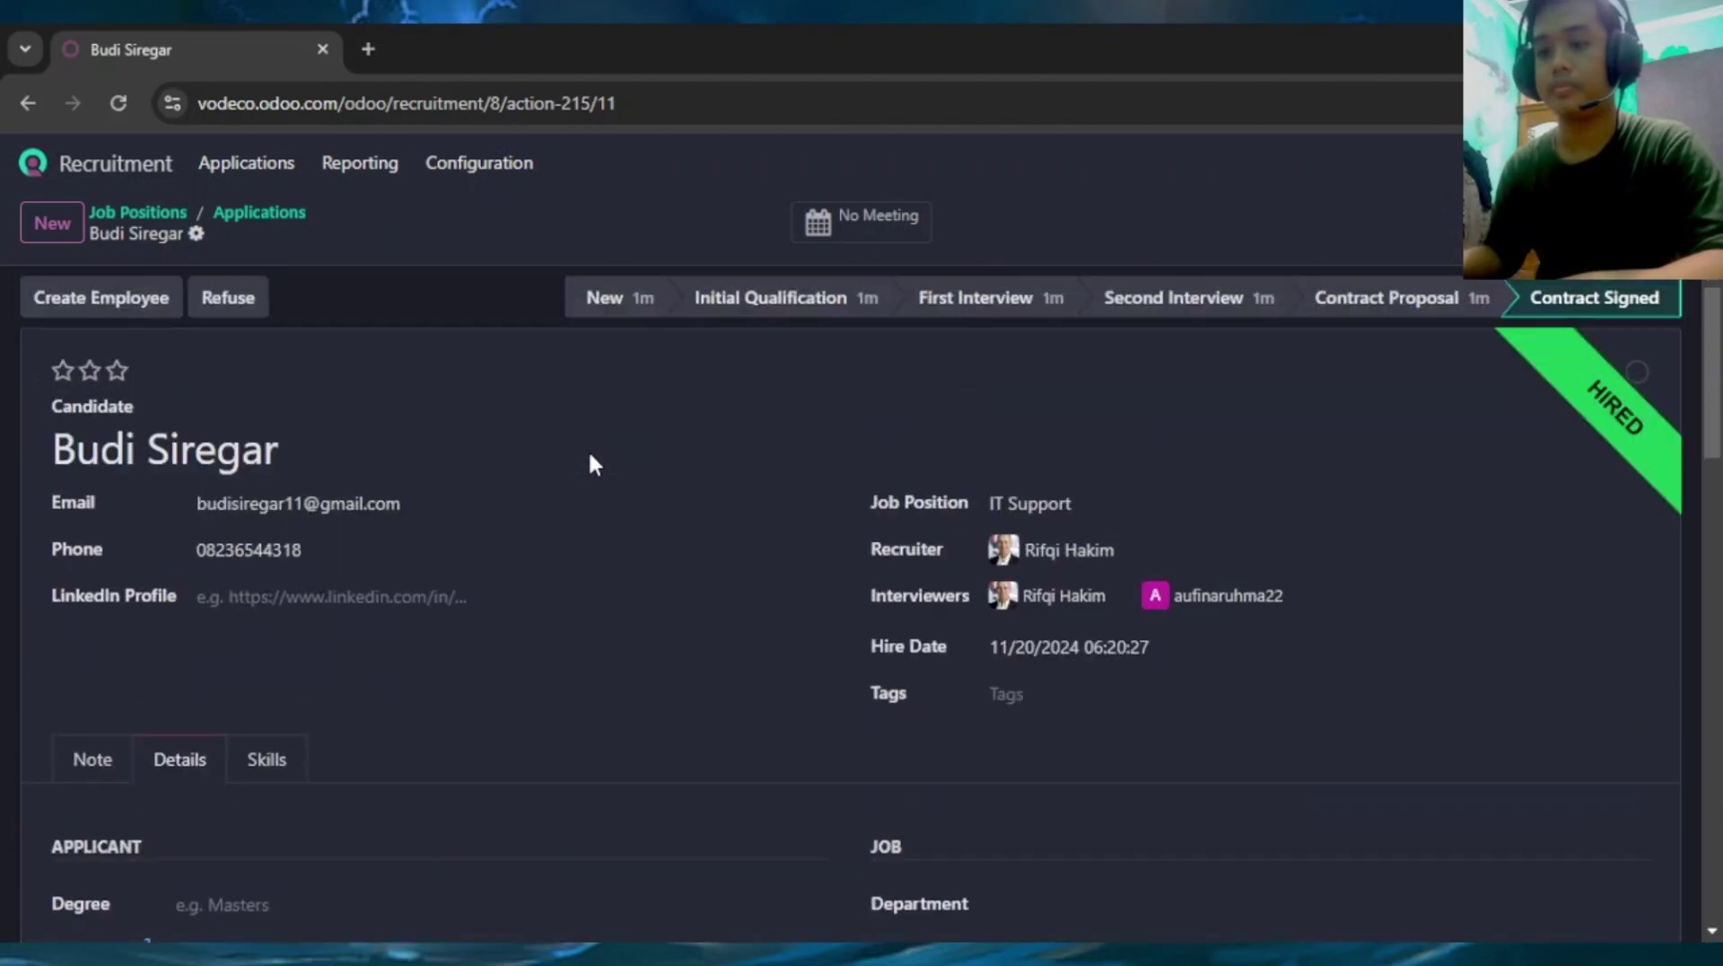
# Create an employee record from the hired applicant
pyautogui.click(58, 296)
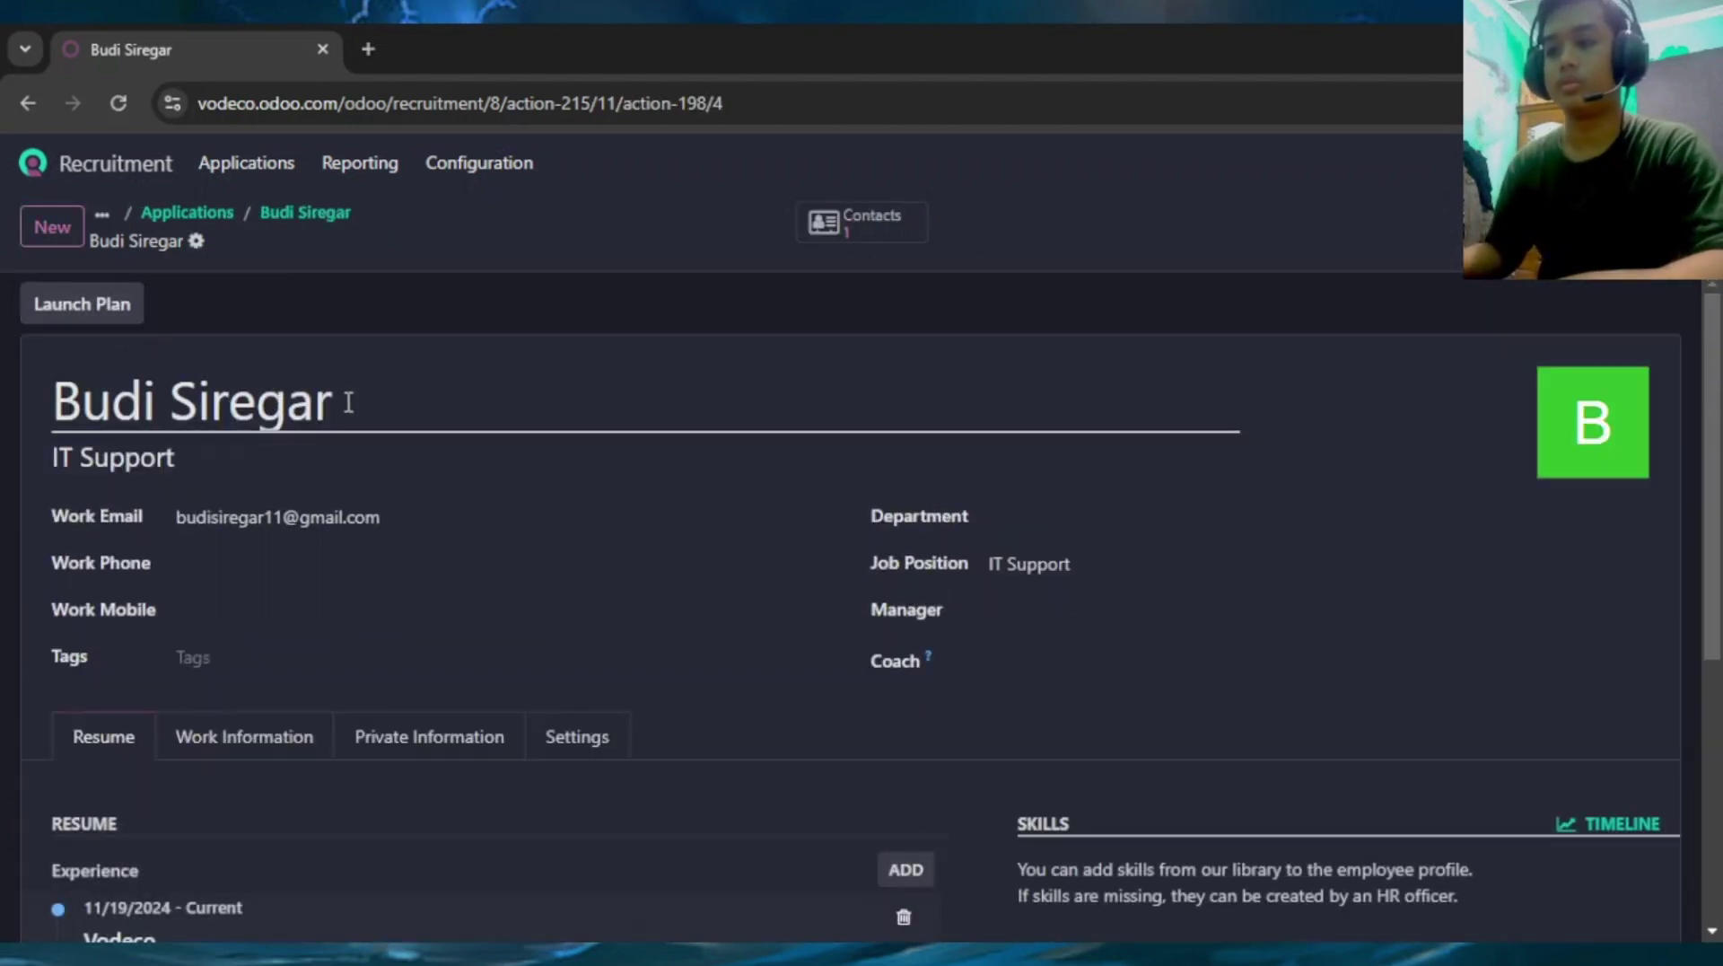
pyautogui.scroll(-5, 264, 608)
pyautogui.scroll(2, 261, 585)
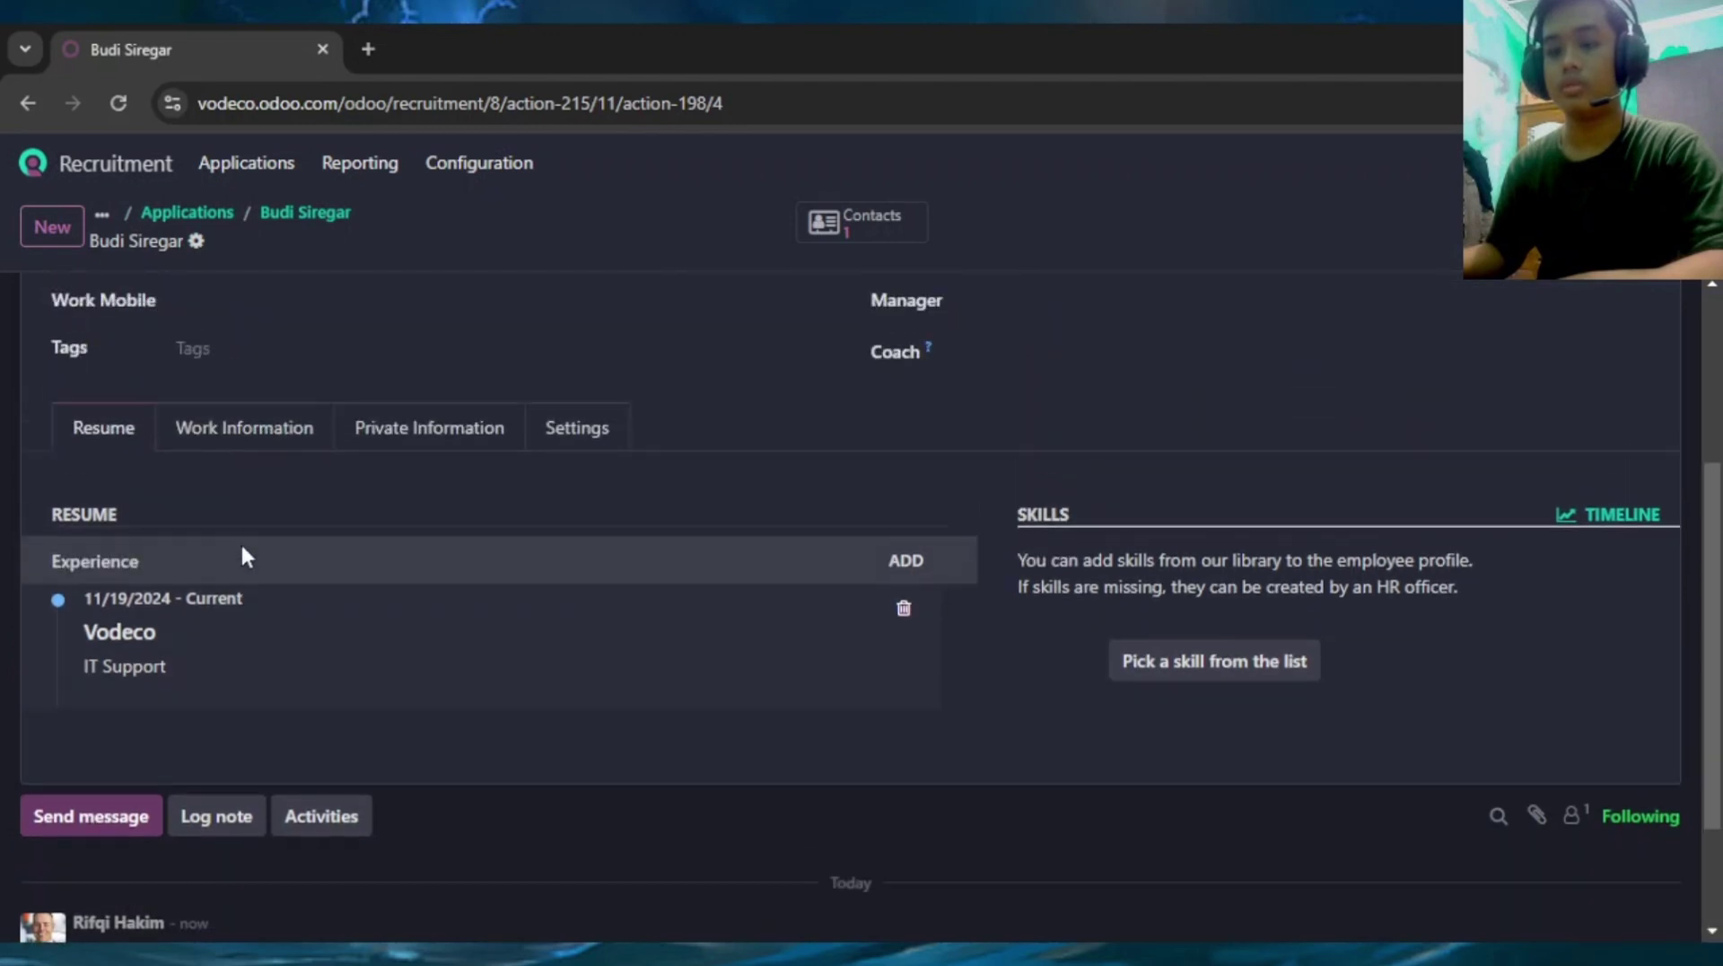
# Open the Employees app from the home screen, then advance the presentation to the KESIMPULAN slide
pyautogui.click(33, 164)
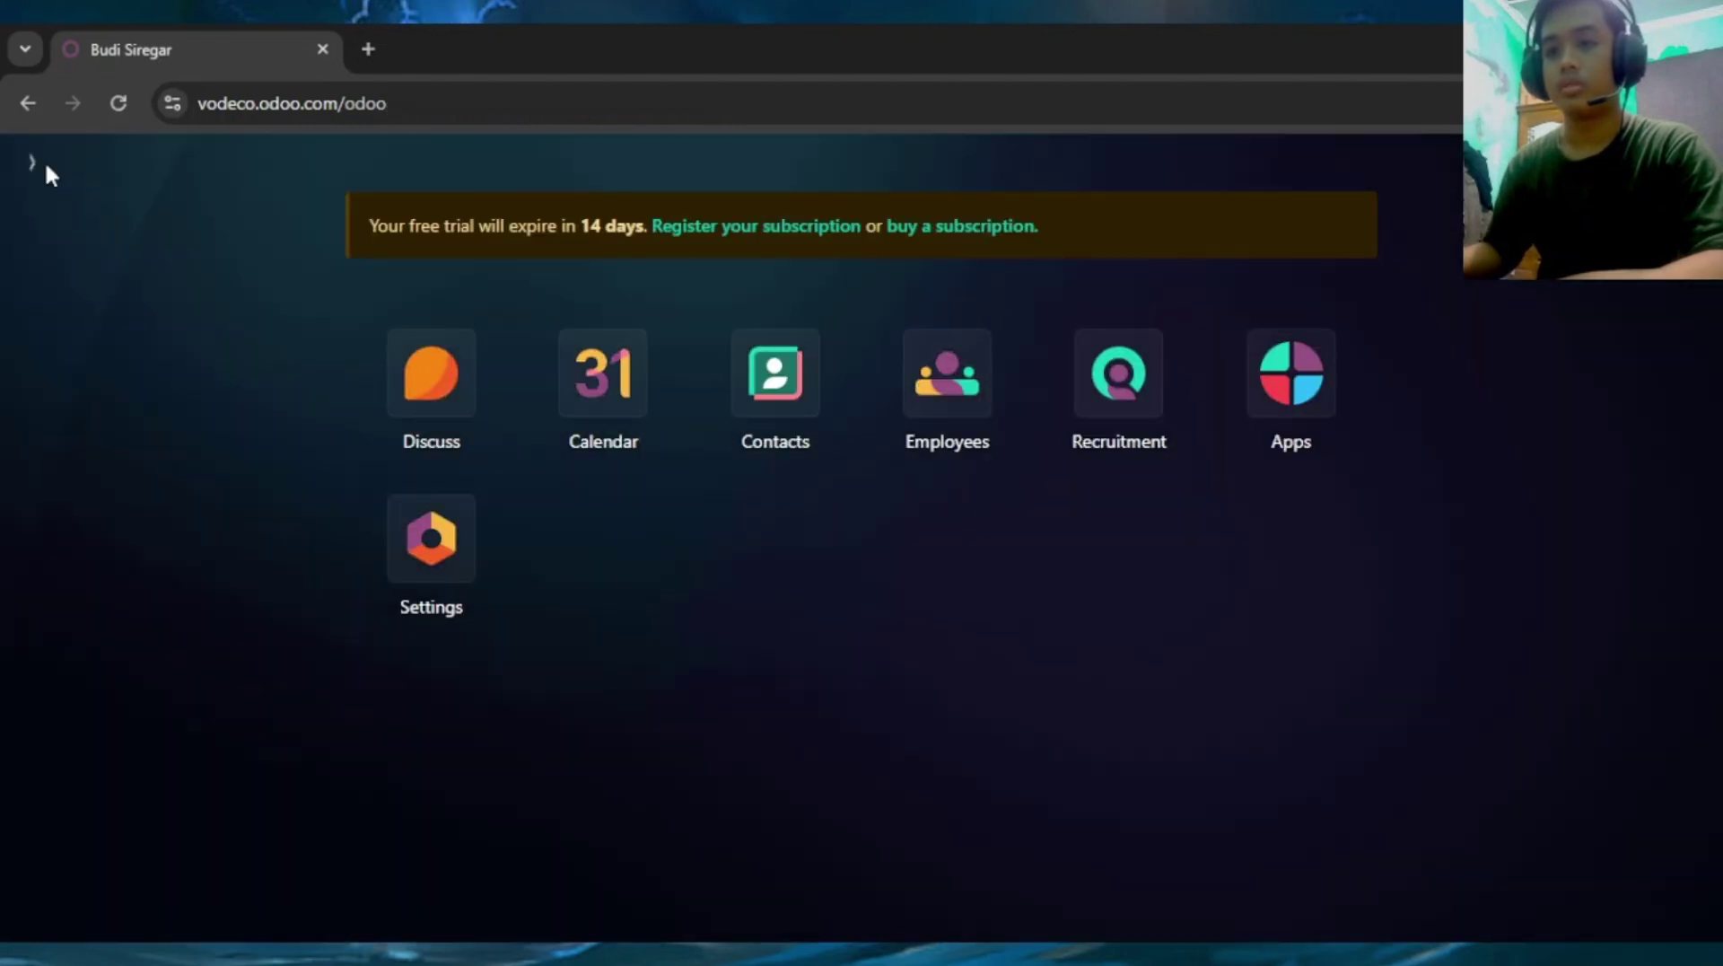
pyautogui.click(967, 395)
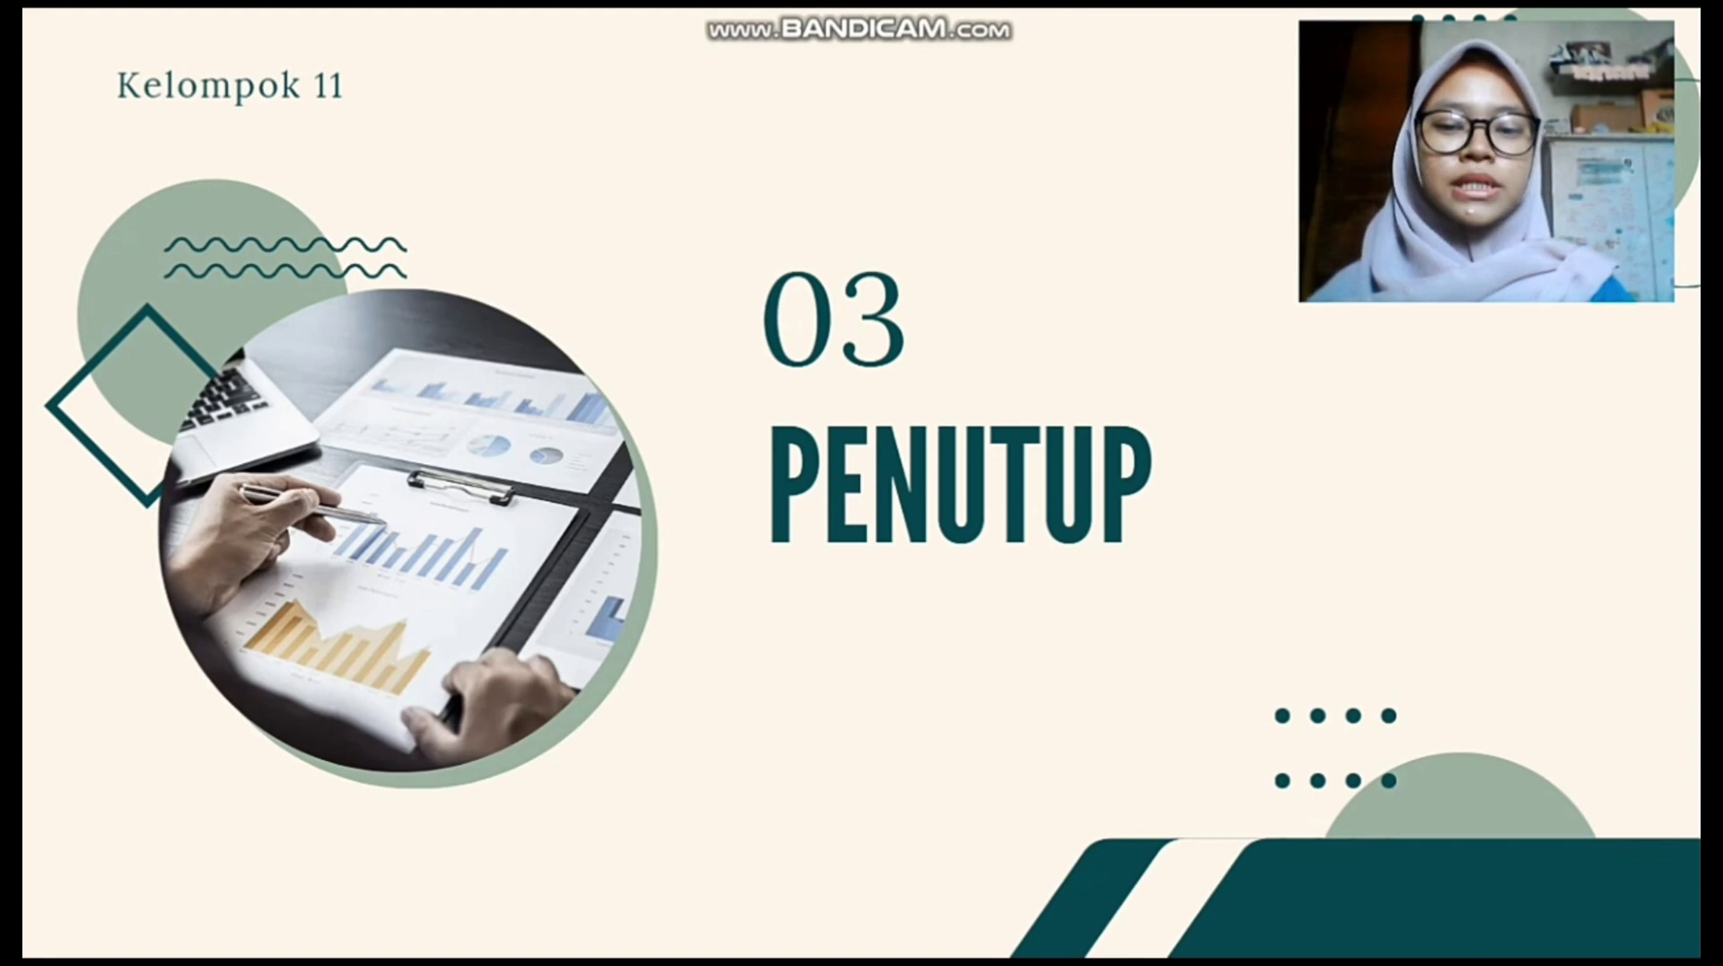
pyautogui.press('Right')
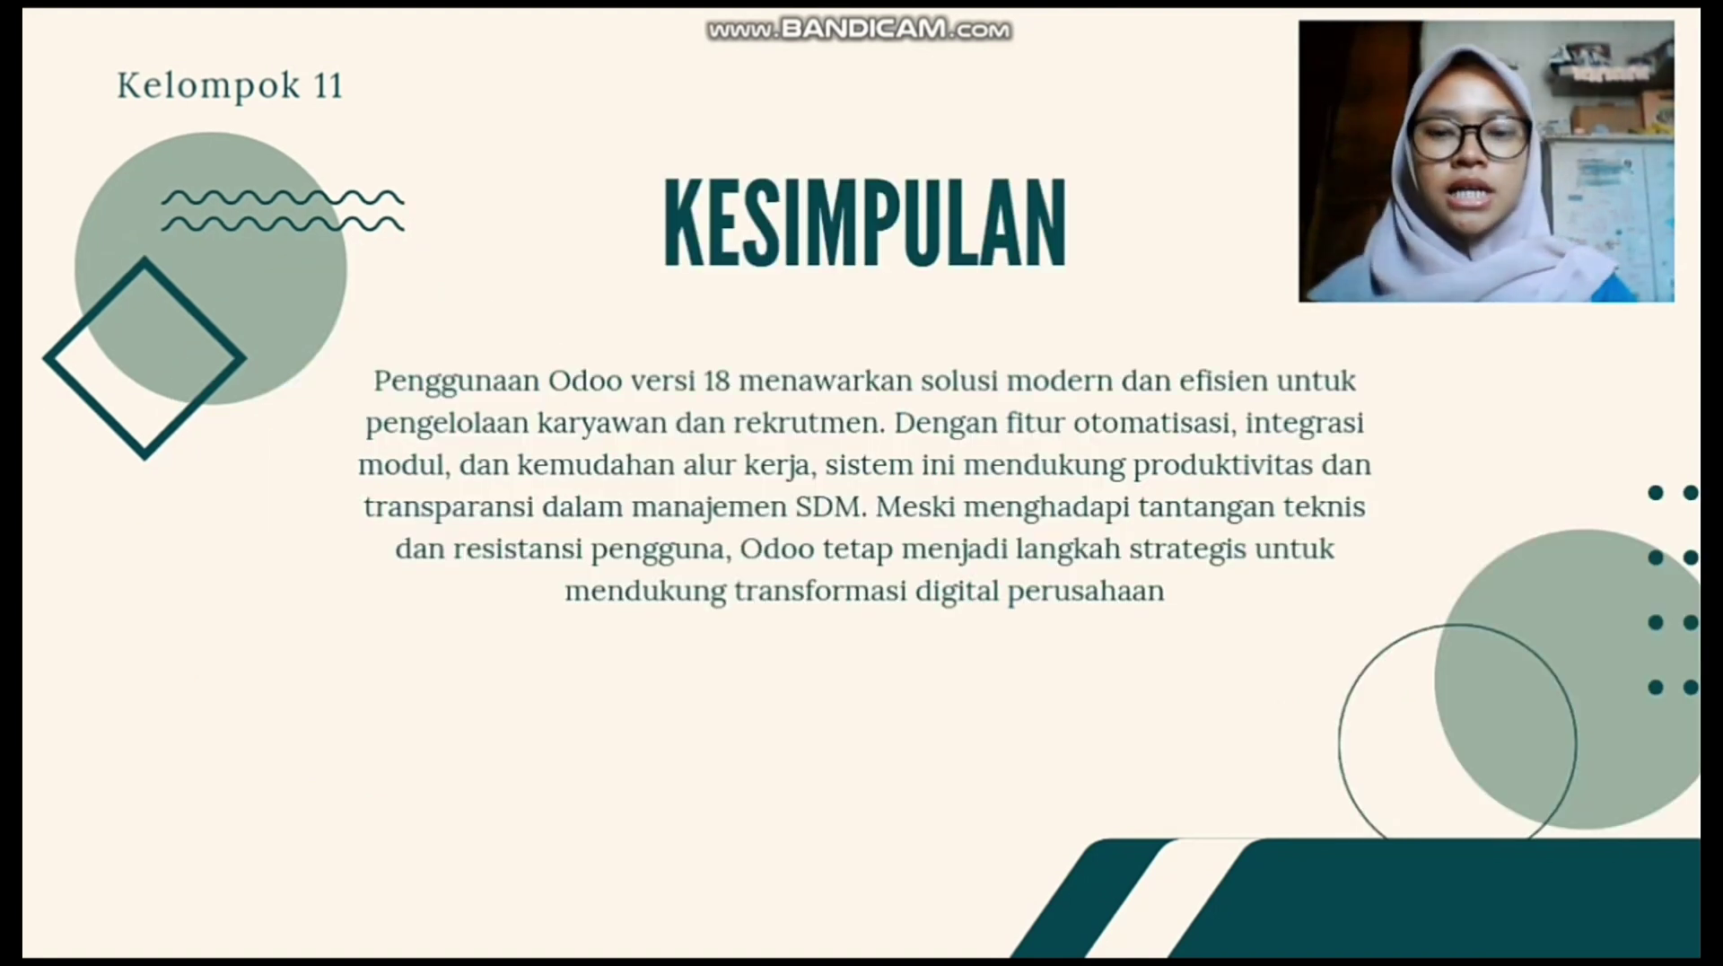